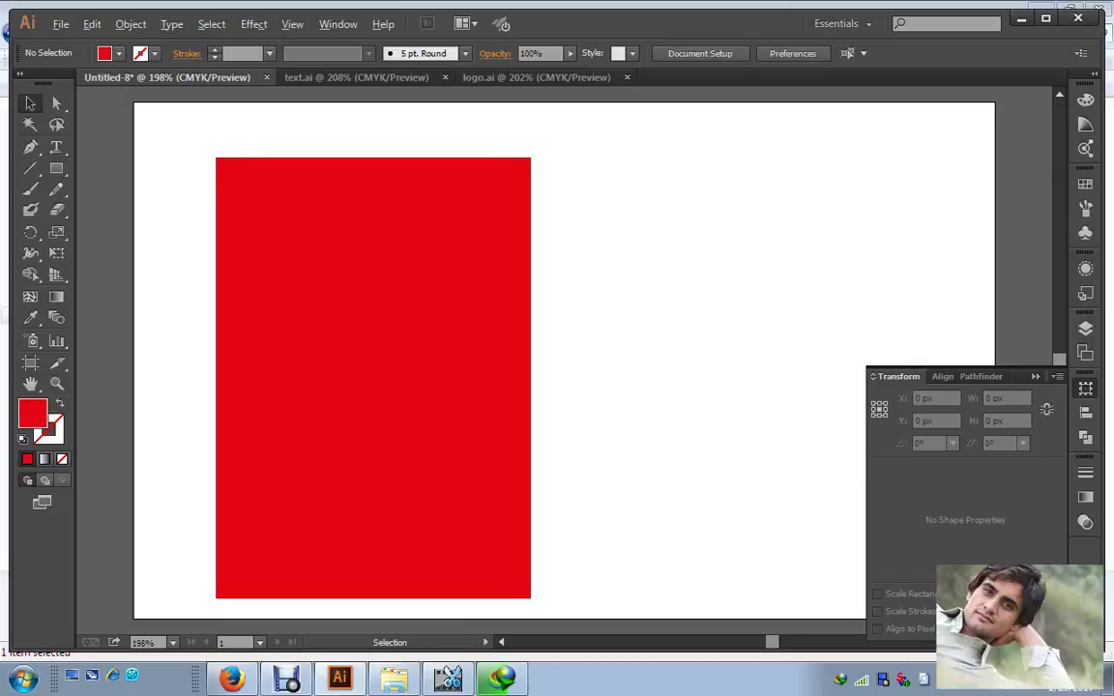
# Step: Move the red rectangle (about 183 × 256 px) slightly up and then to the right
pyautogui.click(295, 195)
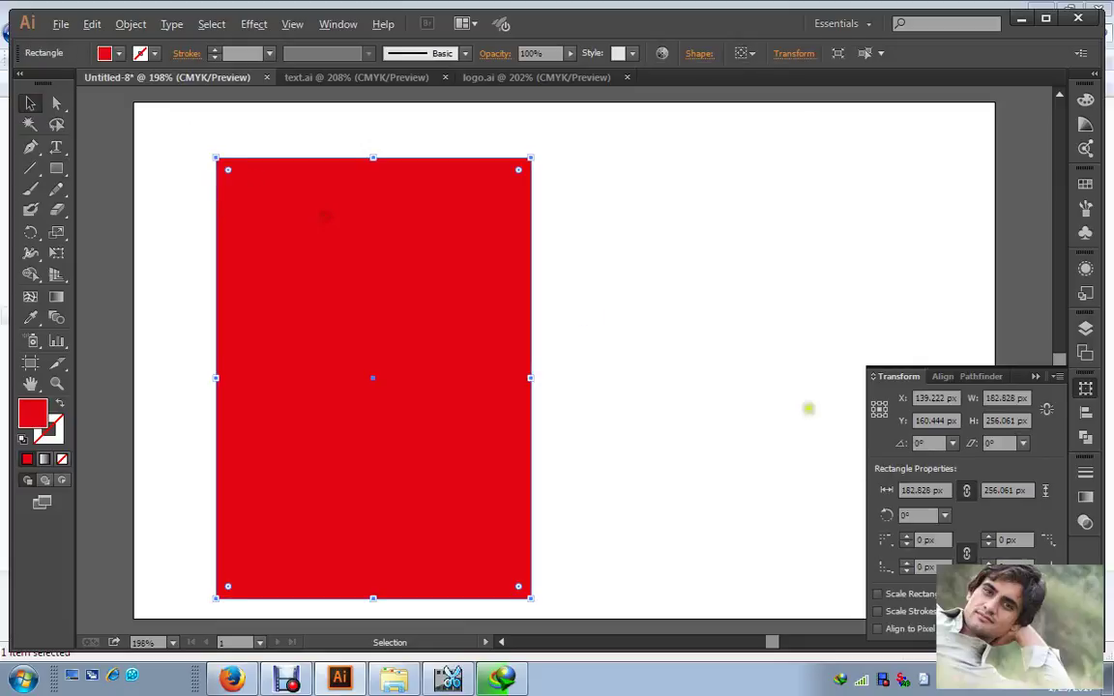
pyautogui.click(1039, 376)
pyautogui.moveTo(389, 257); pyautogui.dragTo(388, 232)
pyautogui.click(571, 228)
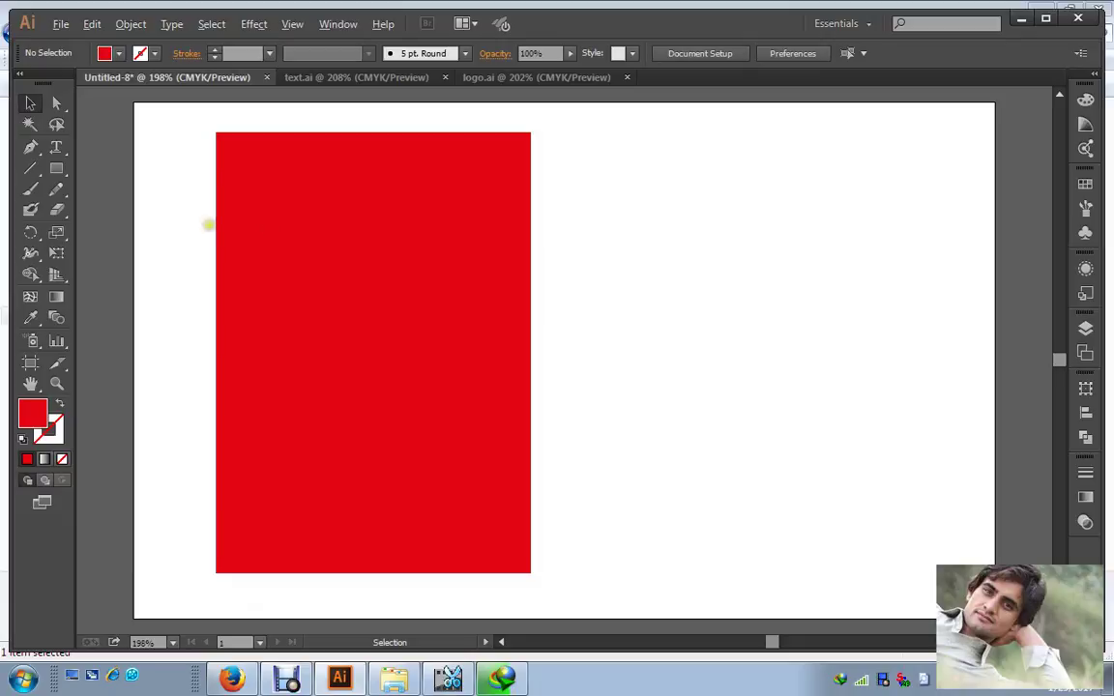
pyautogui.moveTo(306, 230); pyautogui.dragTo(378, 229)
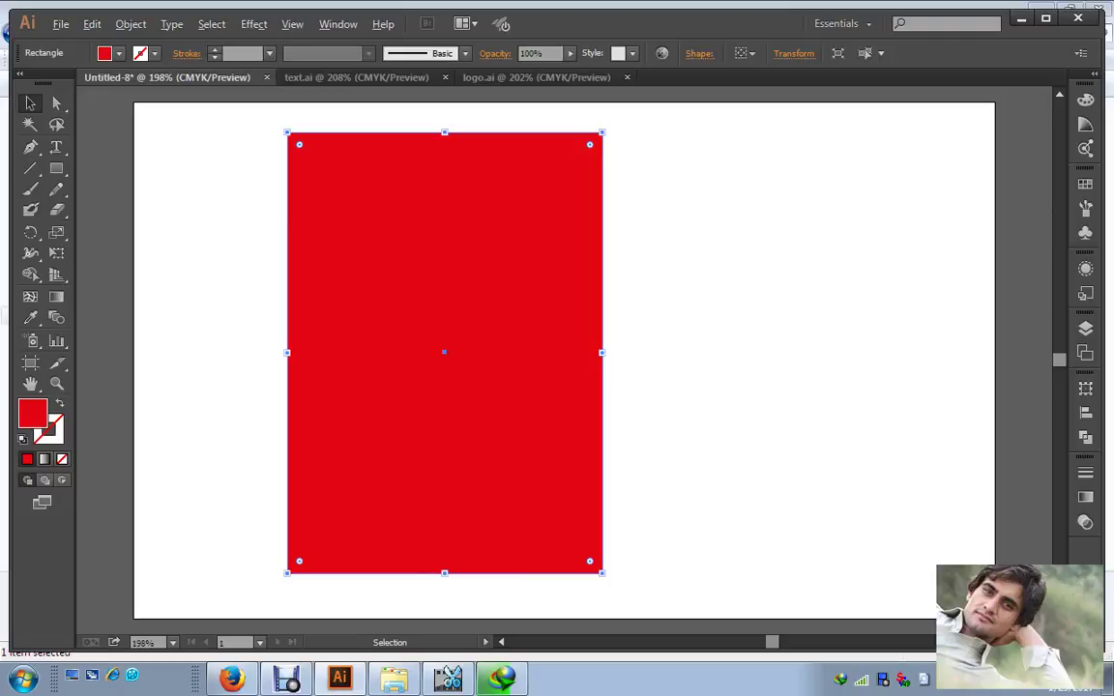
pyautogui.click(204, 205)
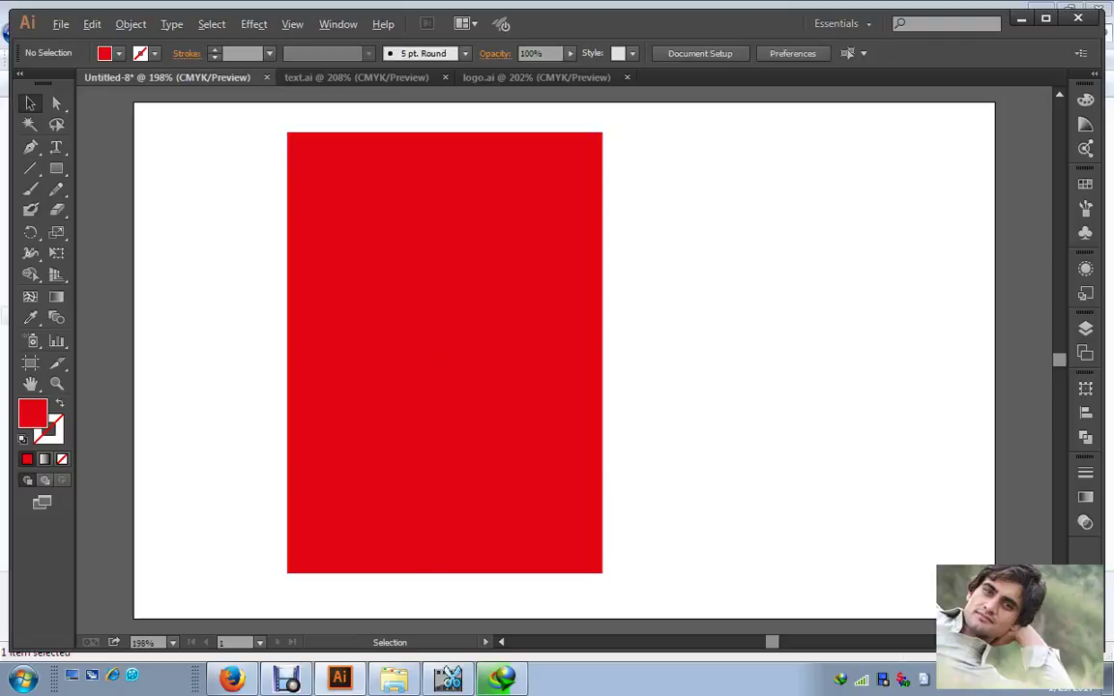
pyautogui.click(339, 77)
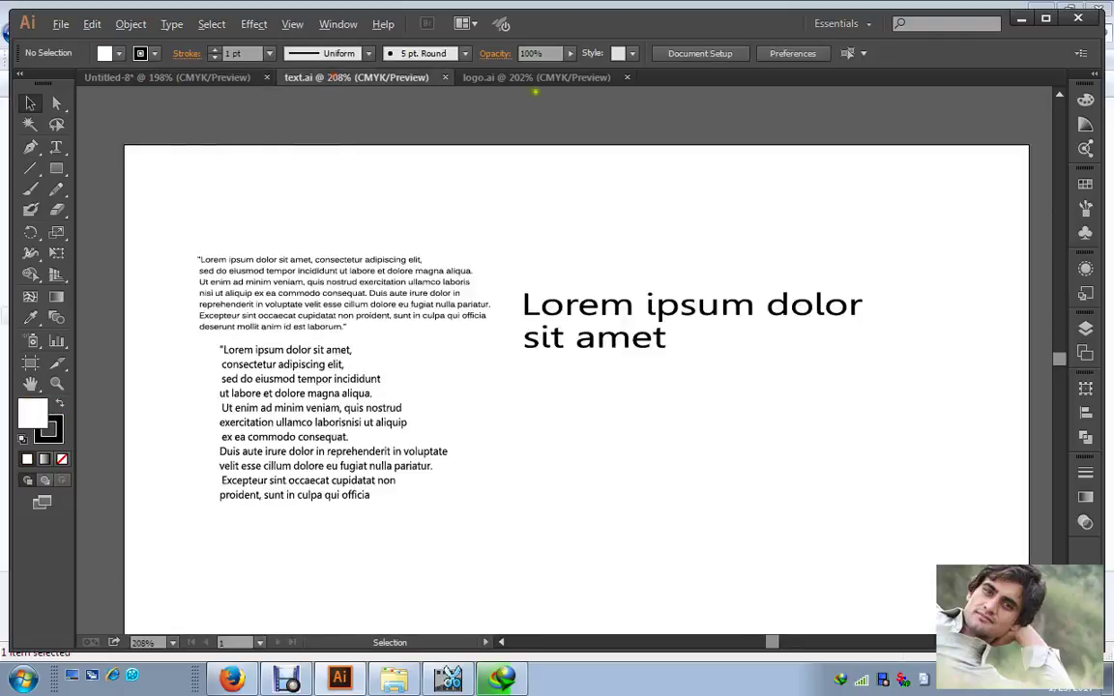
pyautogui.click(535, 77)
pyautogui.click(205, 78)
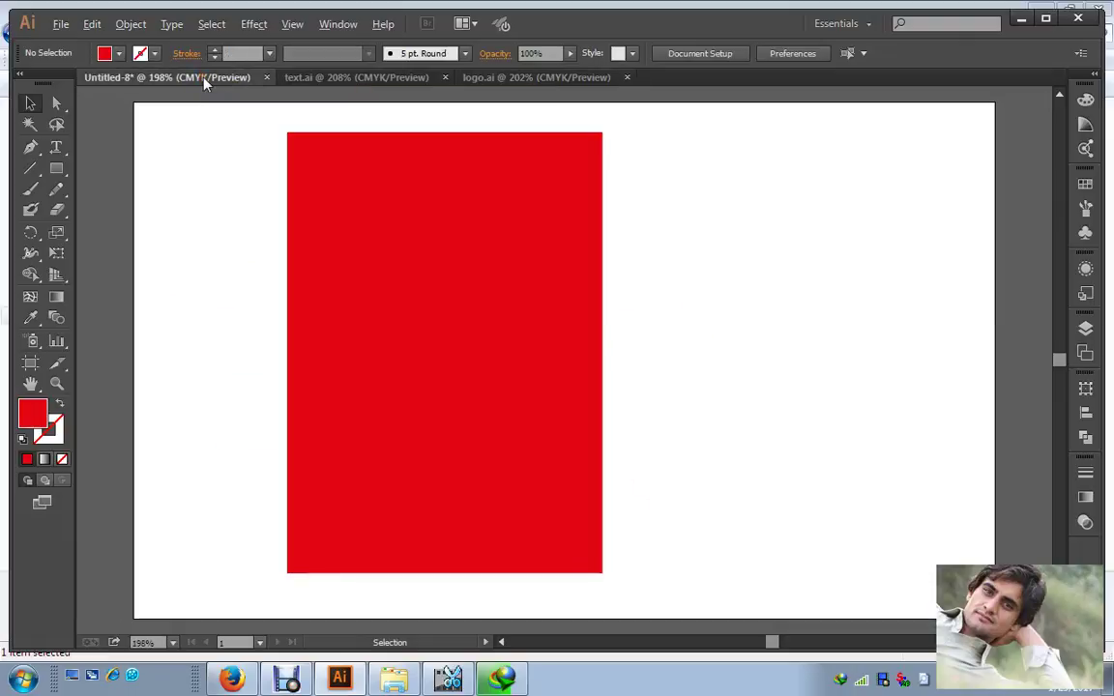
pyautogui.click(339, 78)
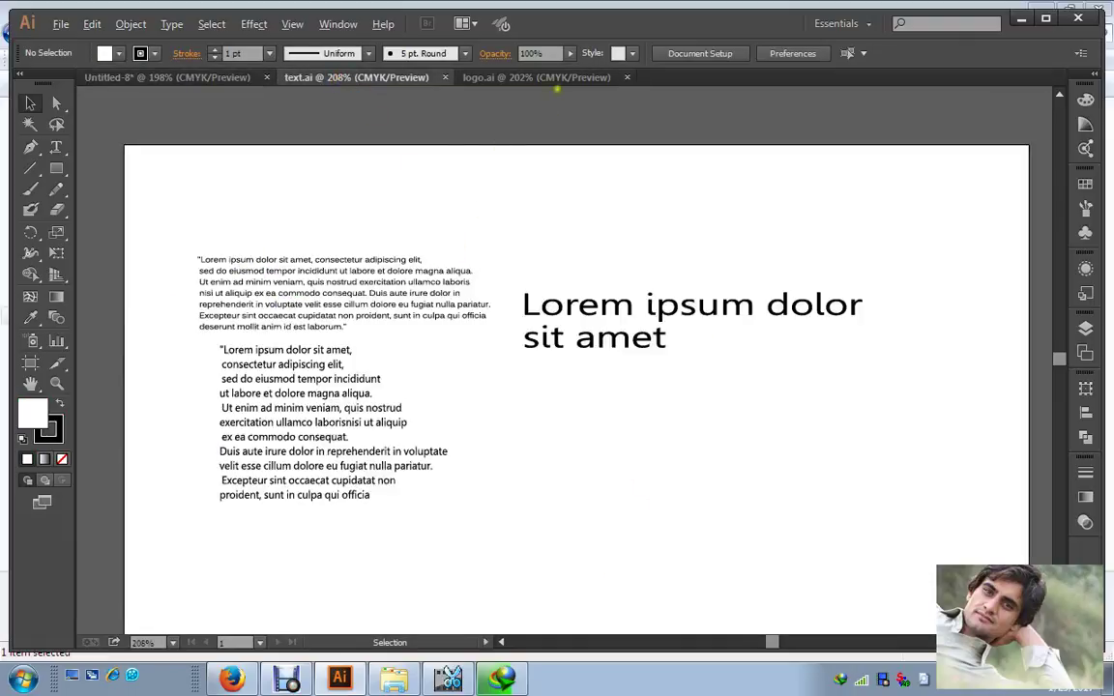
pyautogui.click(551, 78)
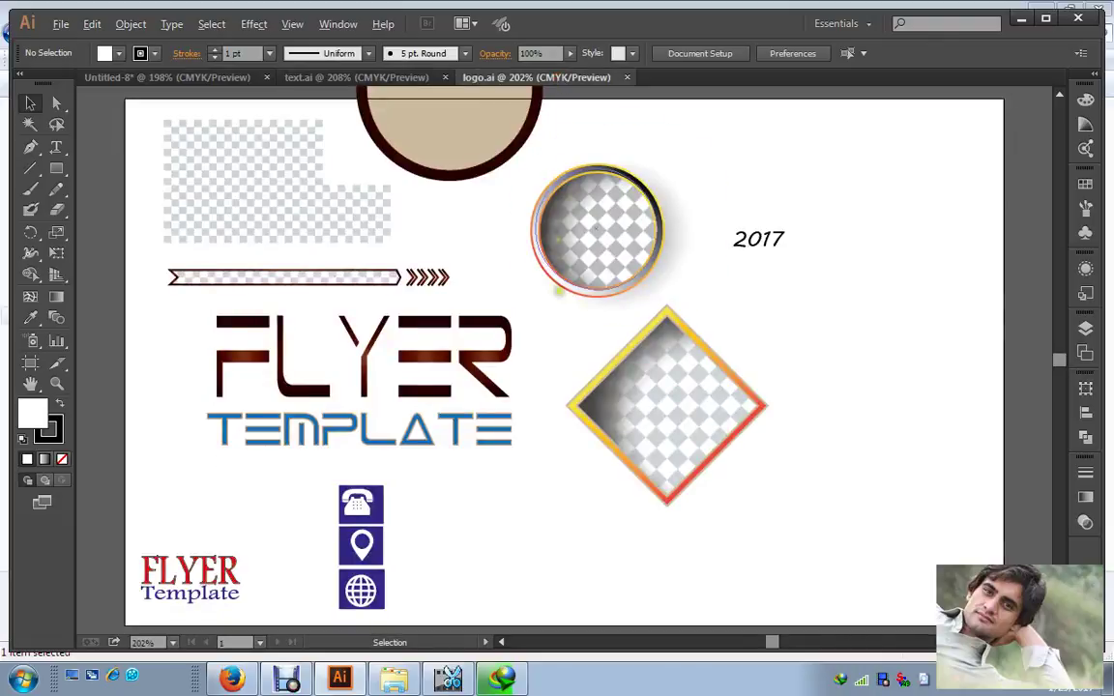
pyautogui.scroll(3, 559, 289)
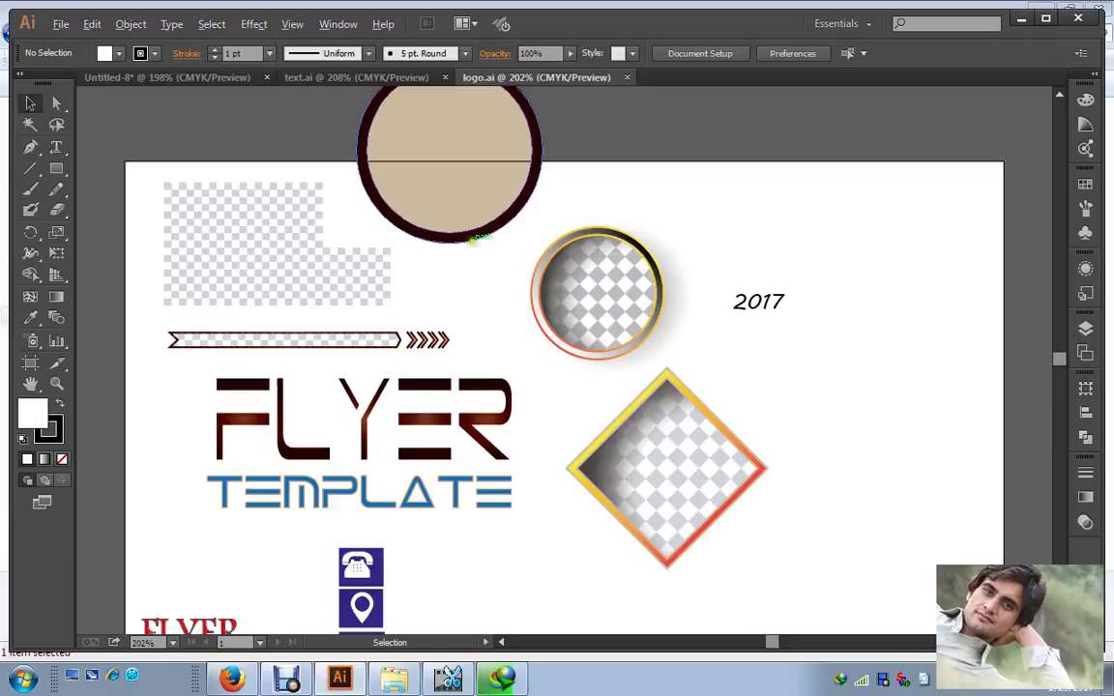
pyautogui.scroll(-3, 580, 349)
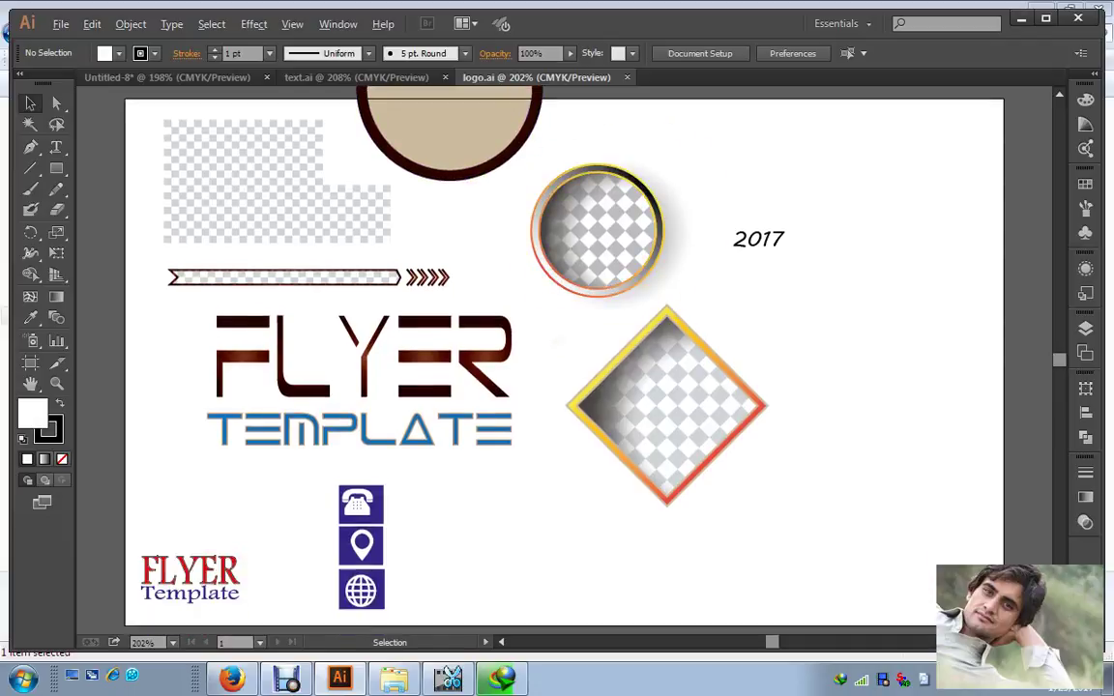
pyautogui.scroll(-1, 538, 338)
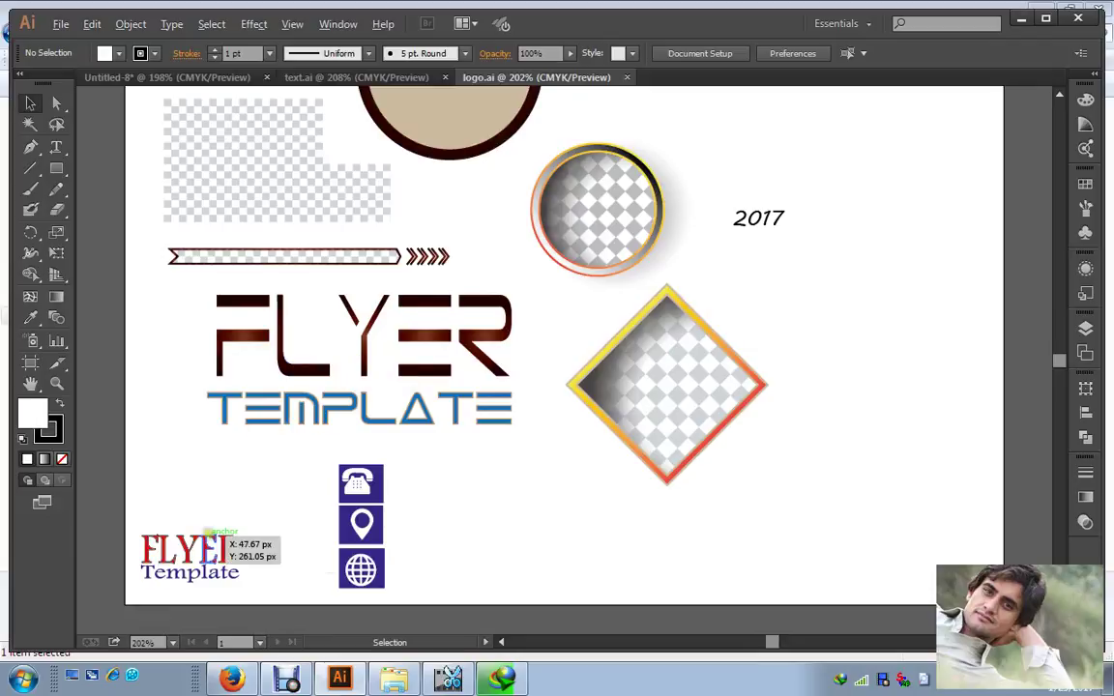
pyautogui.scroll(-3, 288, 411)
pyautogui.scroll(4, 295, 414)
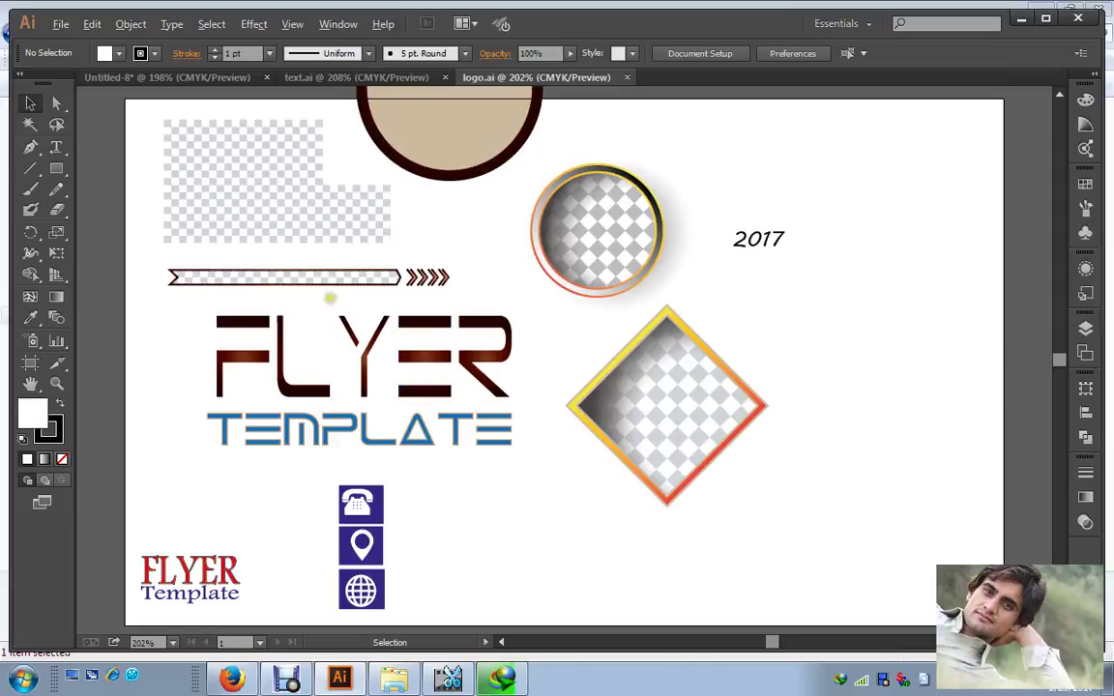
pyautogui.click(176, 79)
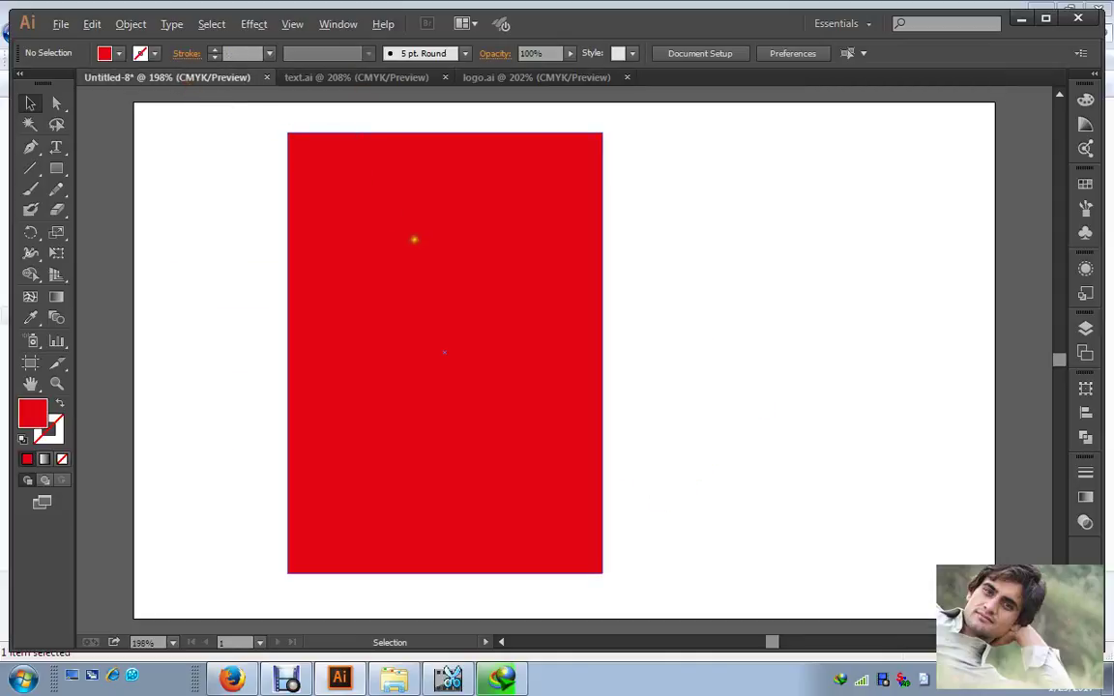
pyautogui.click(357, 83)
pyautogui.click(499, 80)
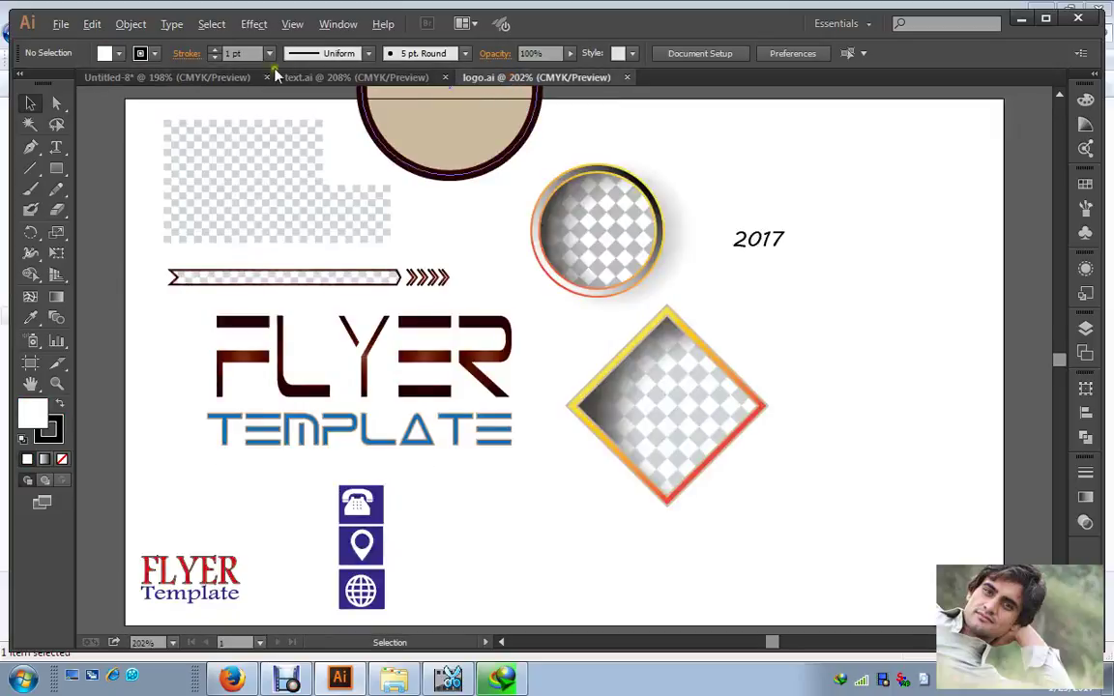
pyautogui.click(213, 85)
pyautogui.click(499, 80)
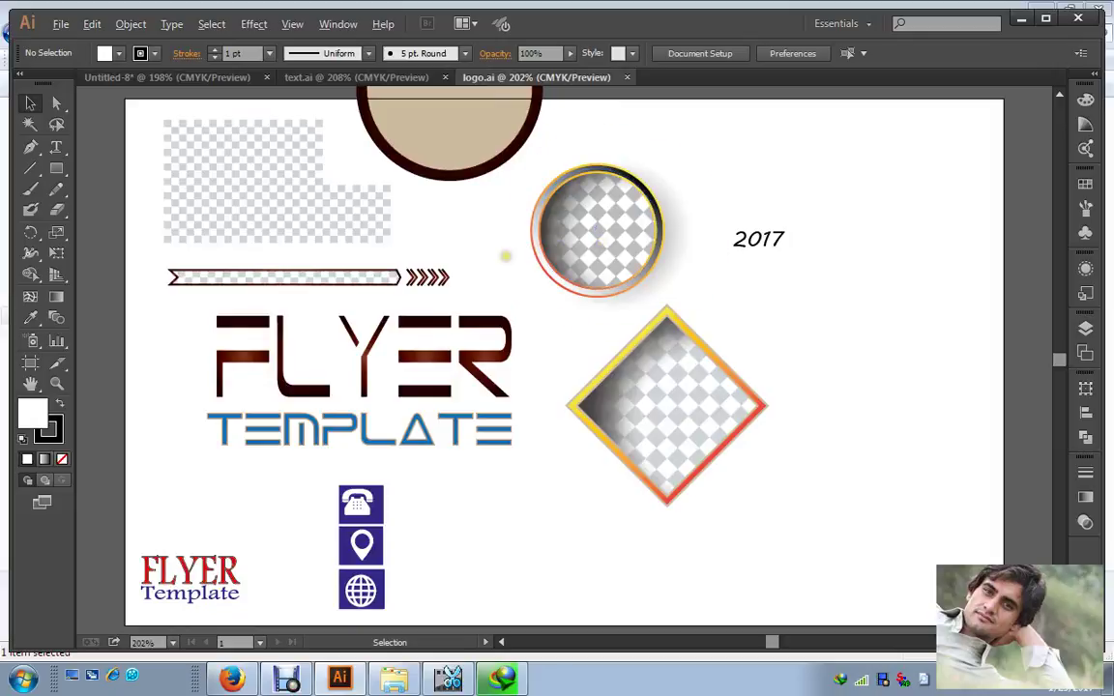
pyautogui.scroll(1, 597, 229)
pyautogui.scroll(-1, 597, 230)
pyautogui.click(184, 74)
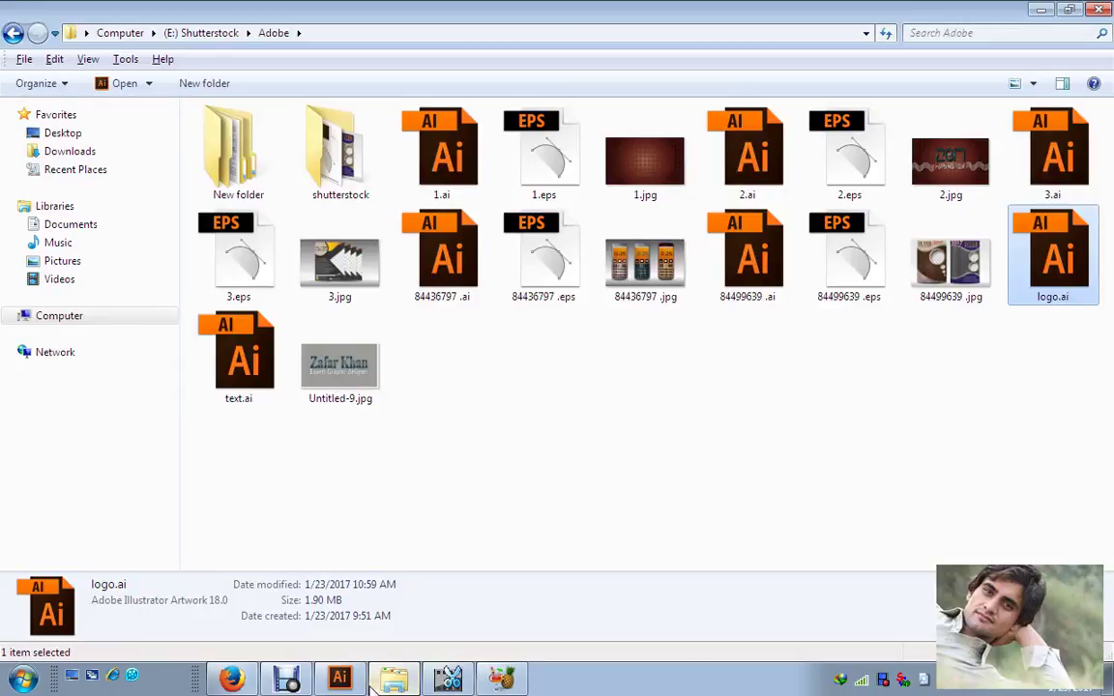
pyautogui.click(339, 678)
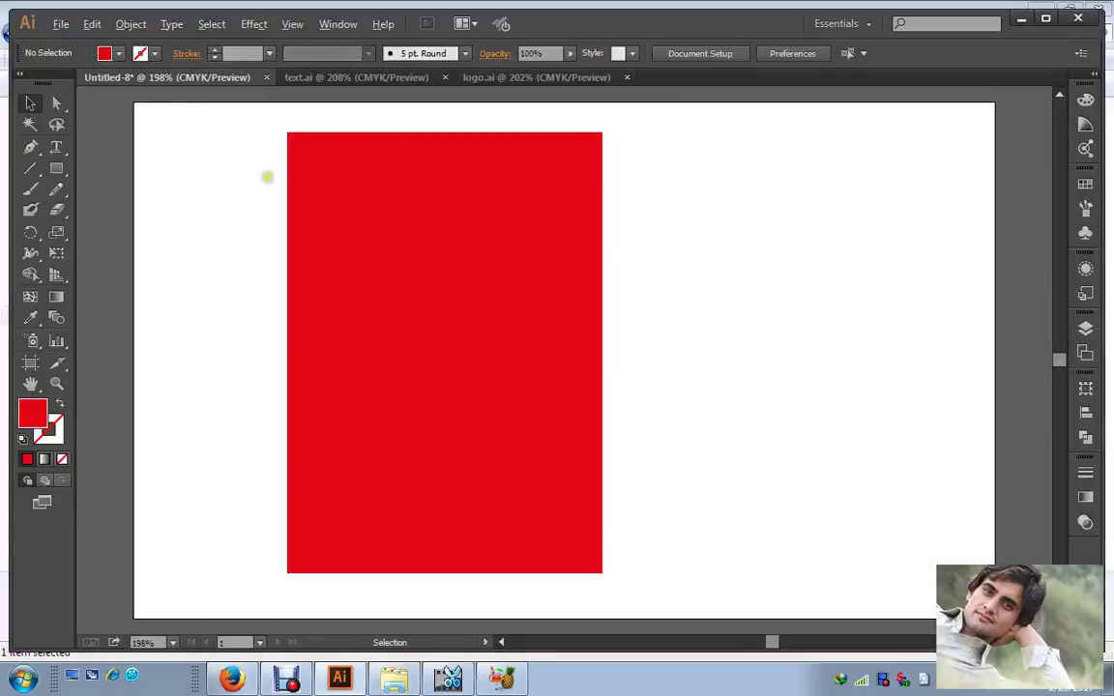
# Step: Draw a three-point path across the top of the red rectangle with the Pen tool
pyautogui.click(31, 150)
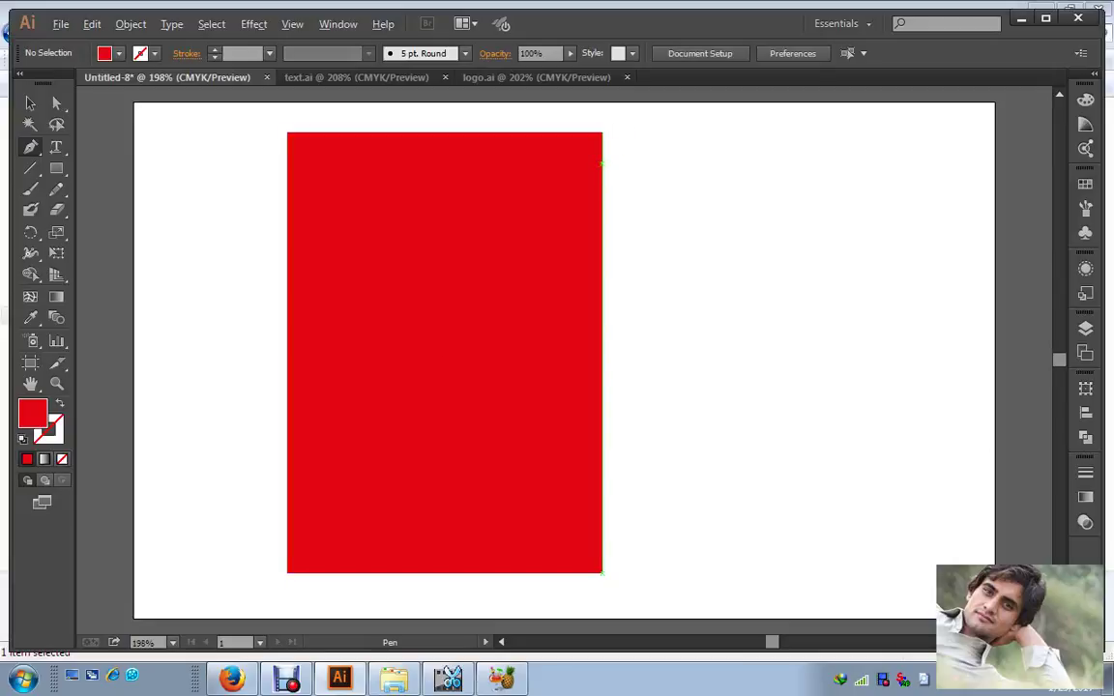
pyautogui.click(602, 165)
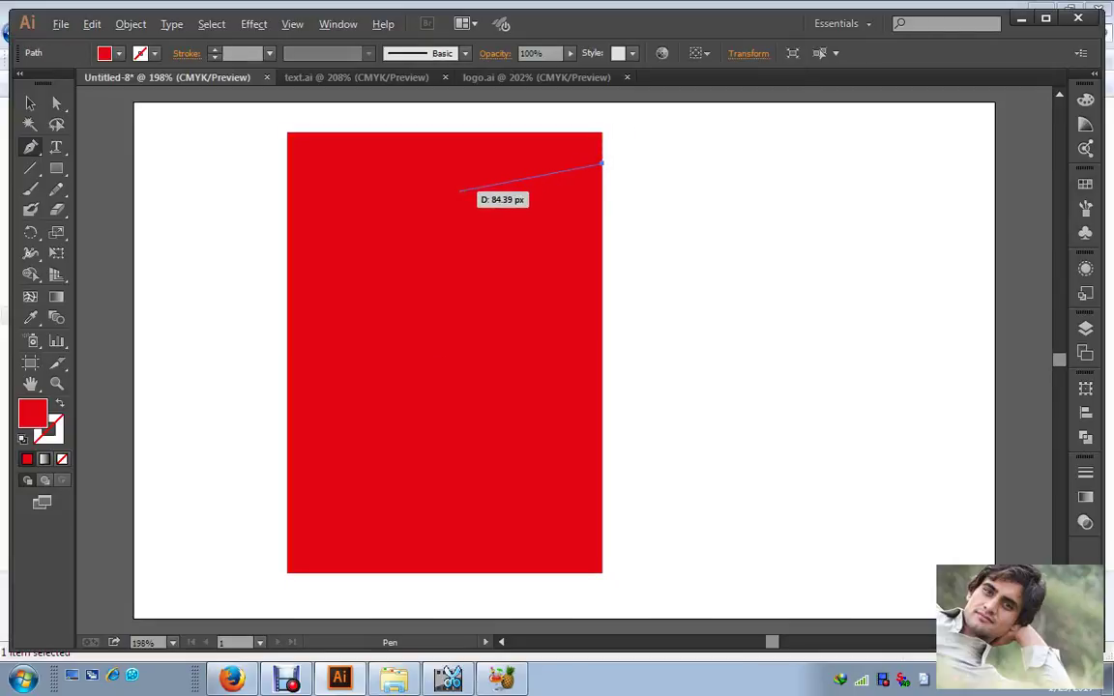
pyautogui.click(460, 191)
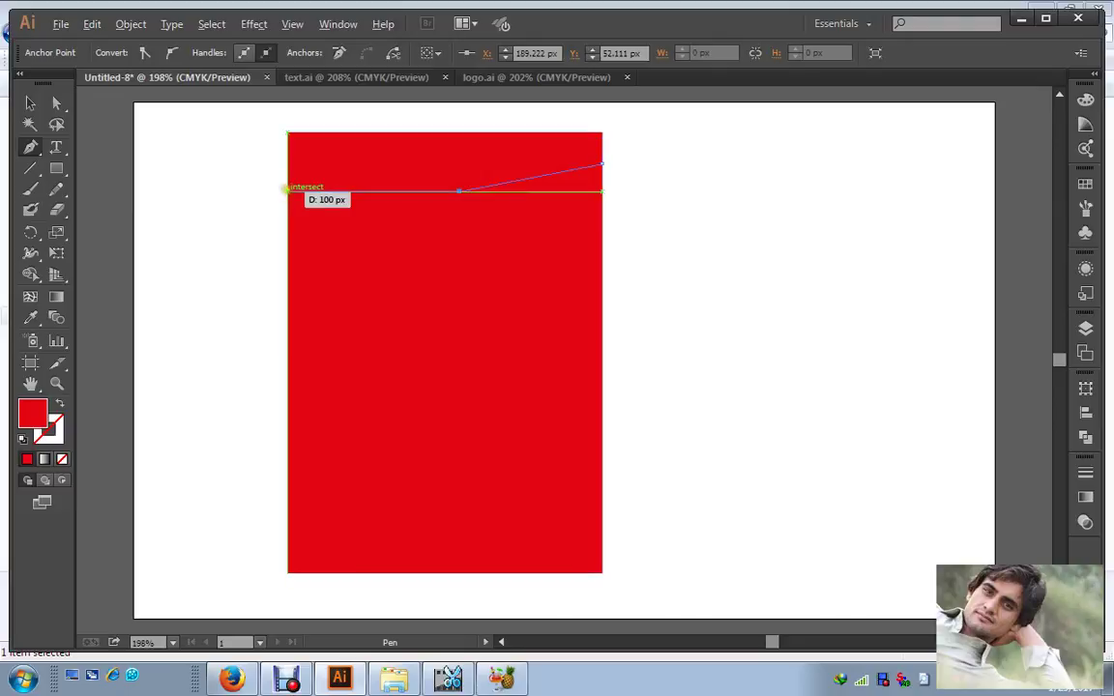
pyautogui.click(287, 191)
pyautogui.click(31, 105)
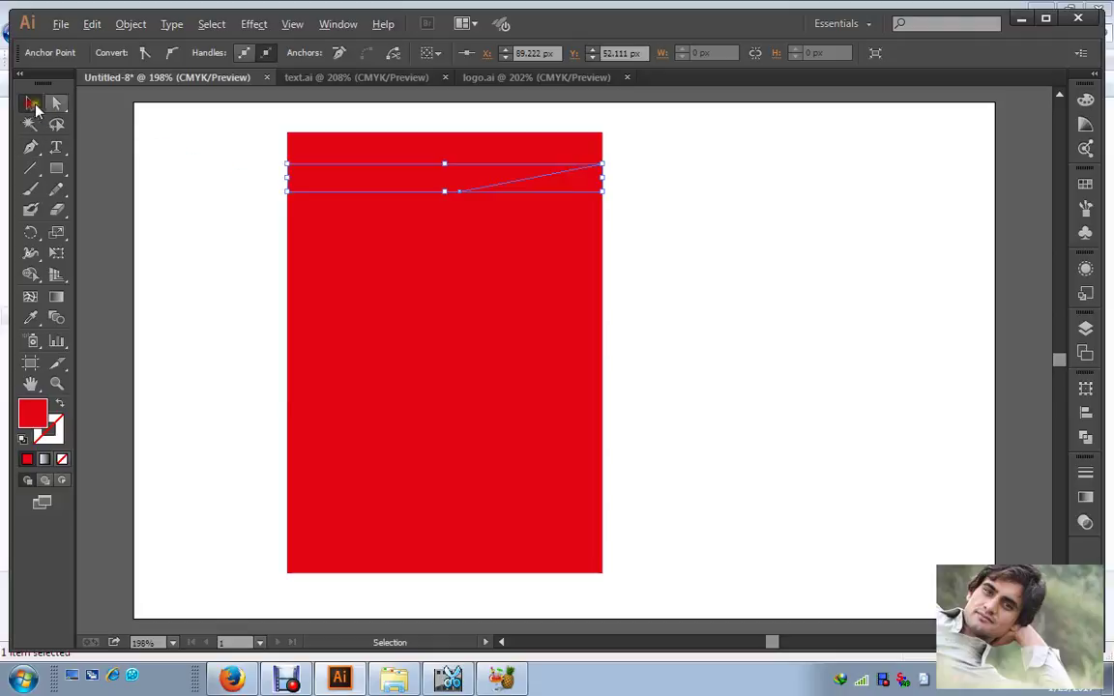
# Step: Bend the path into a smooth S-wave with the Anchor Point tool and select it with the rectangle
pyautogui.moveTo(30, 147); pyautogui.dragTo(124, 207)
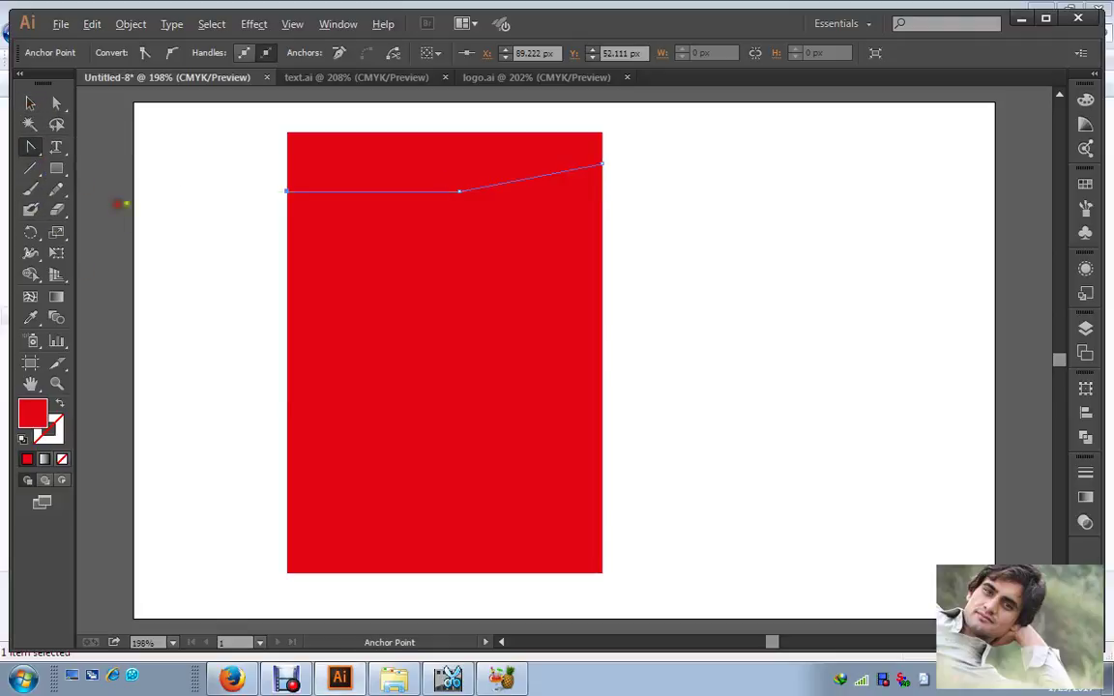
pyautogui.moveTo(459, 190); pyautogui.dragTo(316, 231)
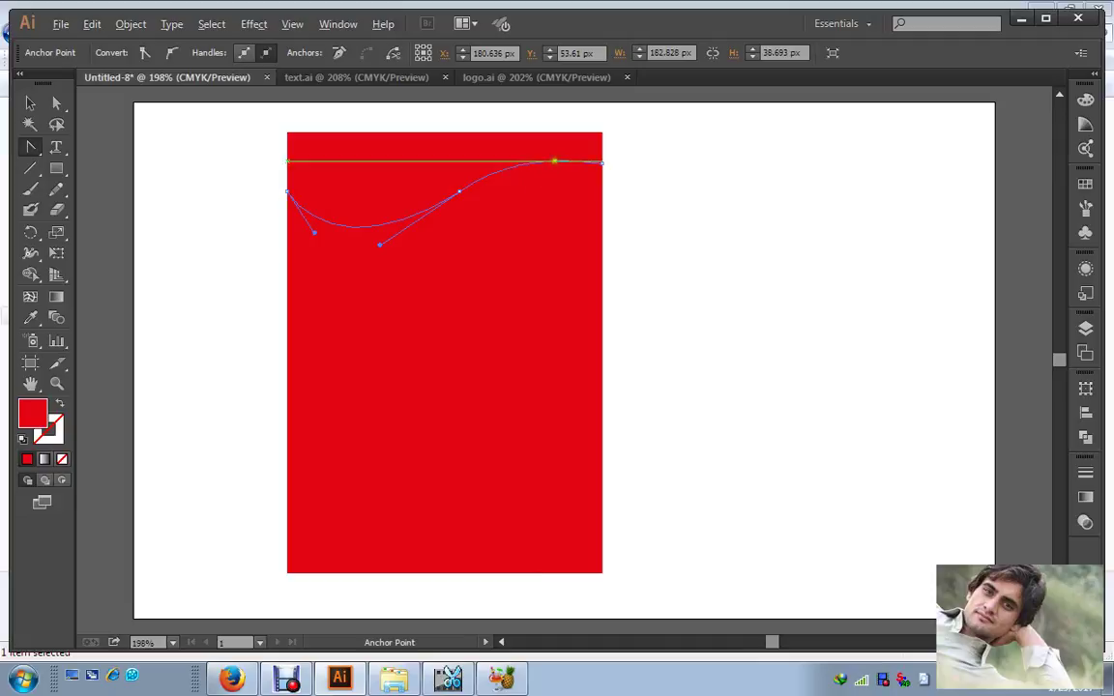
pyautogui.click(601, 162)
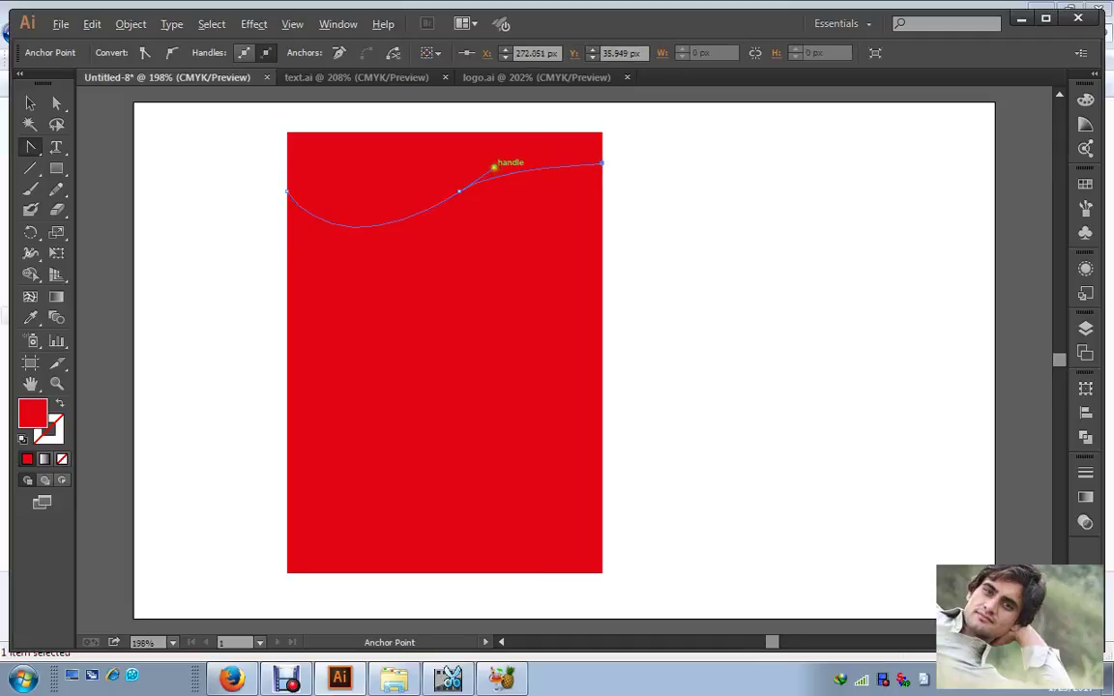
pyautogui.moveTo(494, 166); pyautogui.dragTo(571, 126)
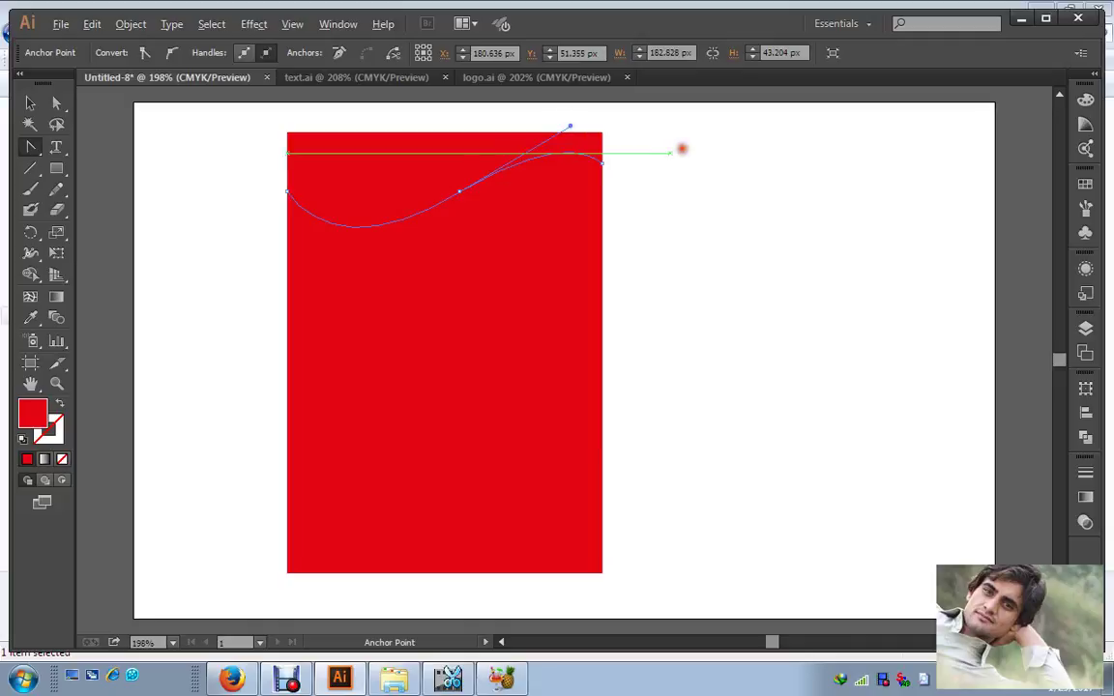
pyautogui.click(33, 102)
pyautogui.moveTo(226, 135); pyautogui.dragTo(397, 261)
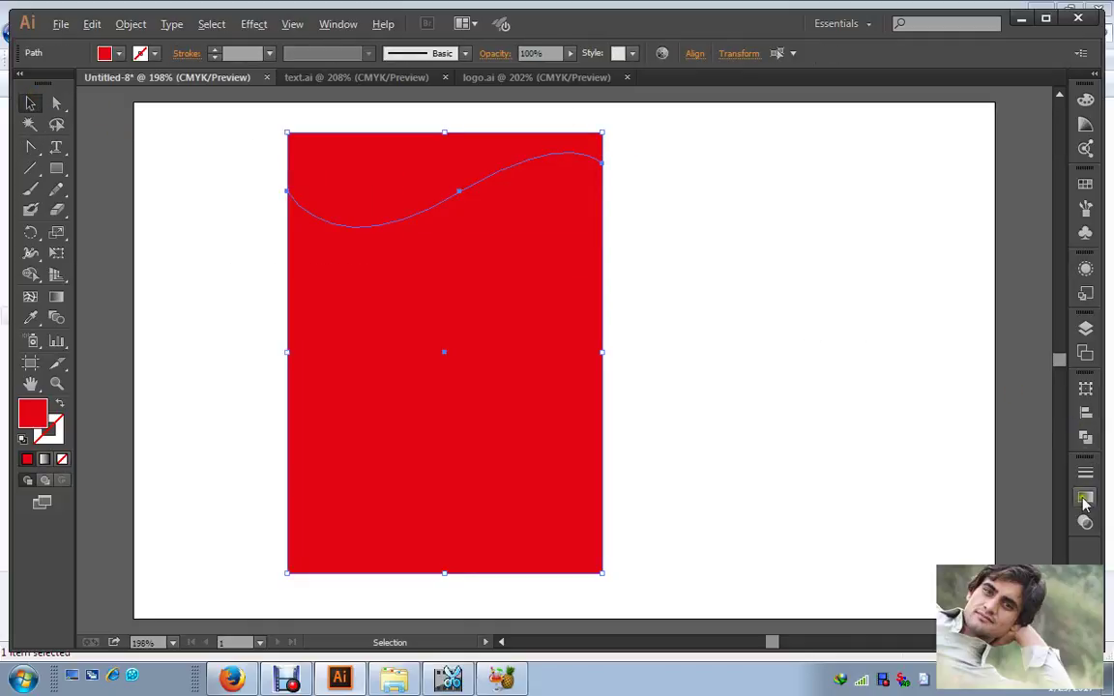
# Step: Divide the rectangle along the wavy line with Pathfinder and ungroup the pieces
pyautogui.click(1085, 438)
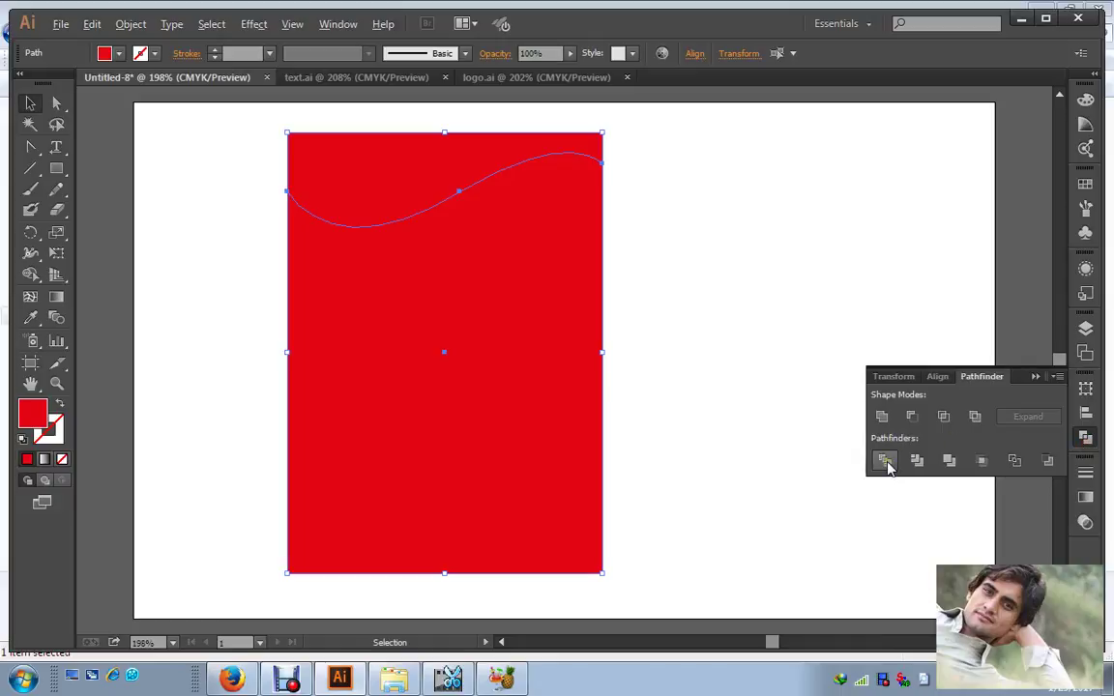
pyautogui.click(886, 461)
pyautogui.rightClick(452, 335)
pyautogui.click(509, 437)
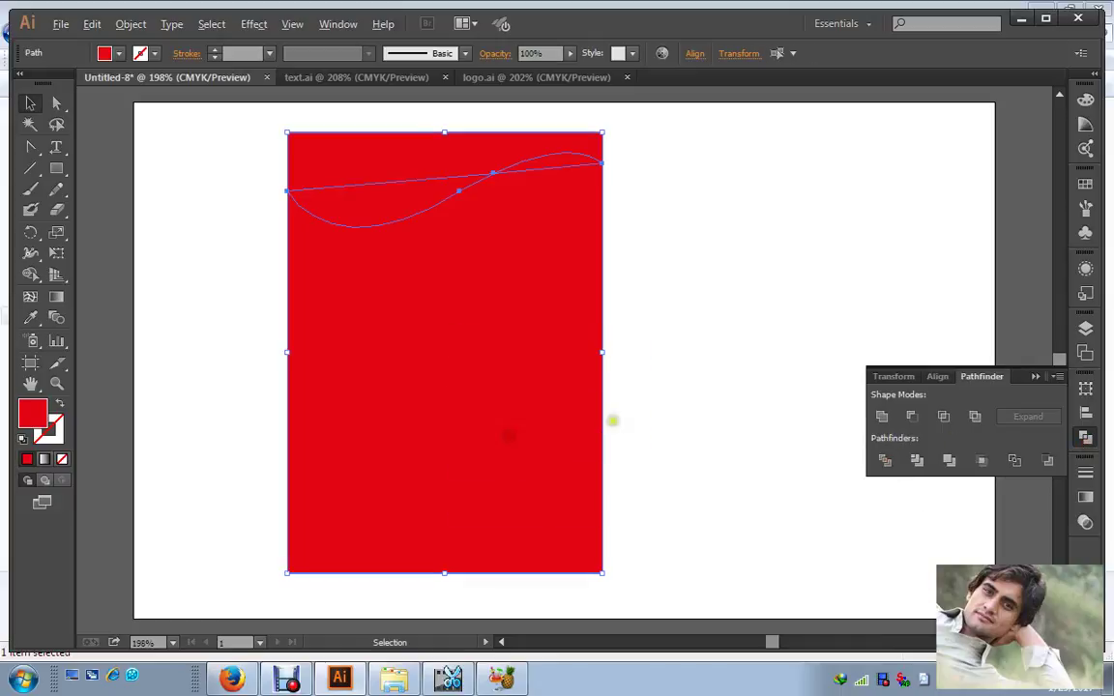
pyautogui.click(1037, 377)
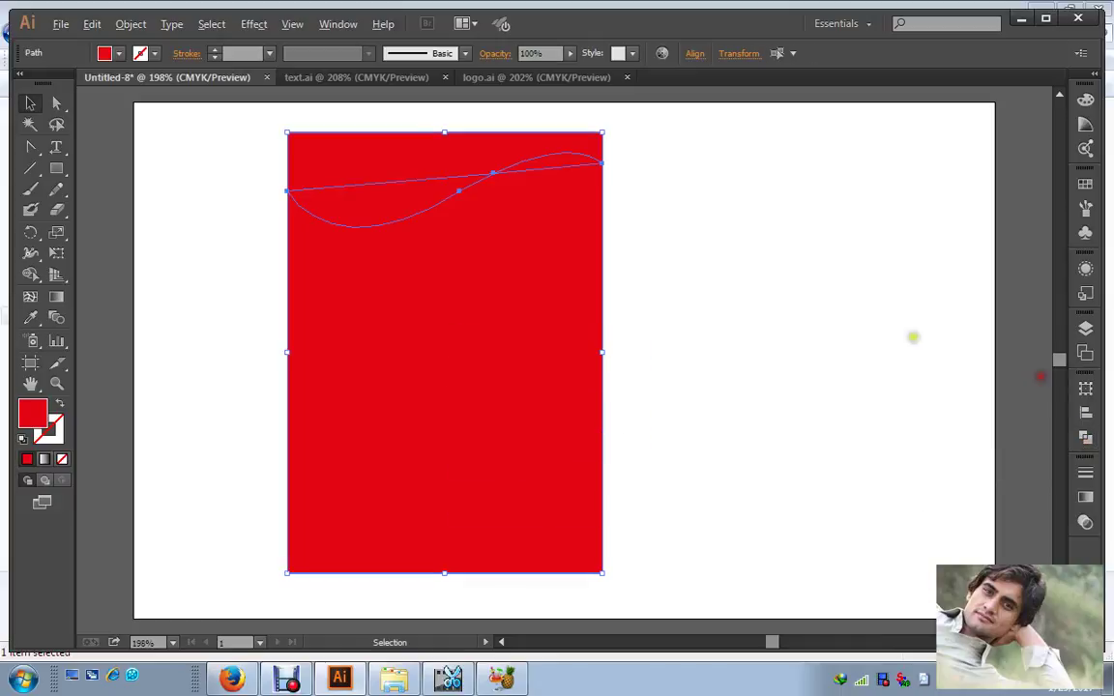
pyautogui.click(807, 298)
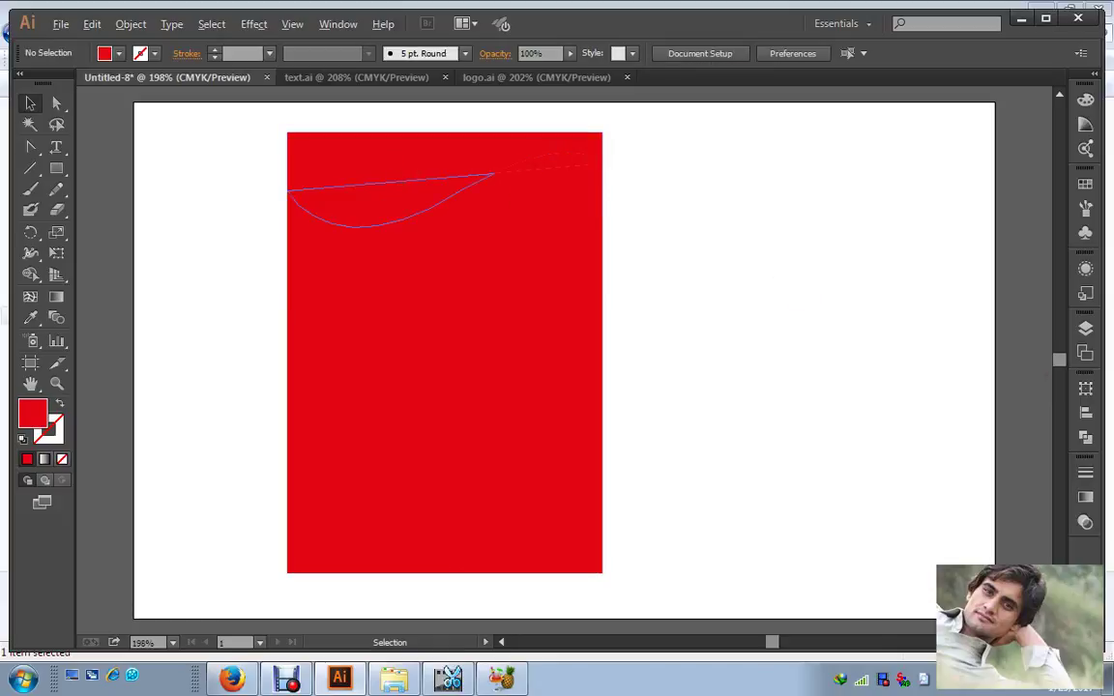
# Step: Merge the region above the wave into one piece with the Shape Builder tool
pyautogui.moveTo(255, 126); pyautogui.dragTo(368, 191)
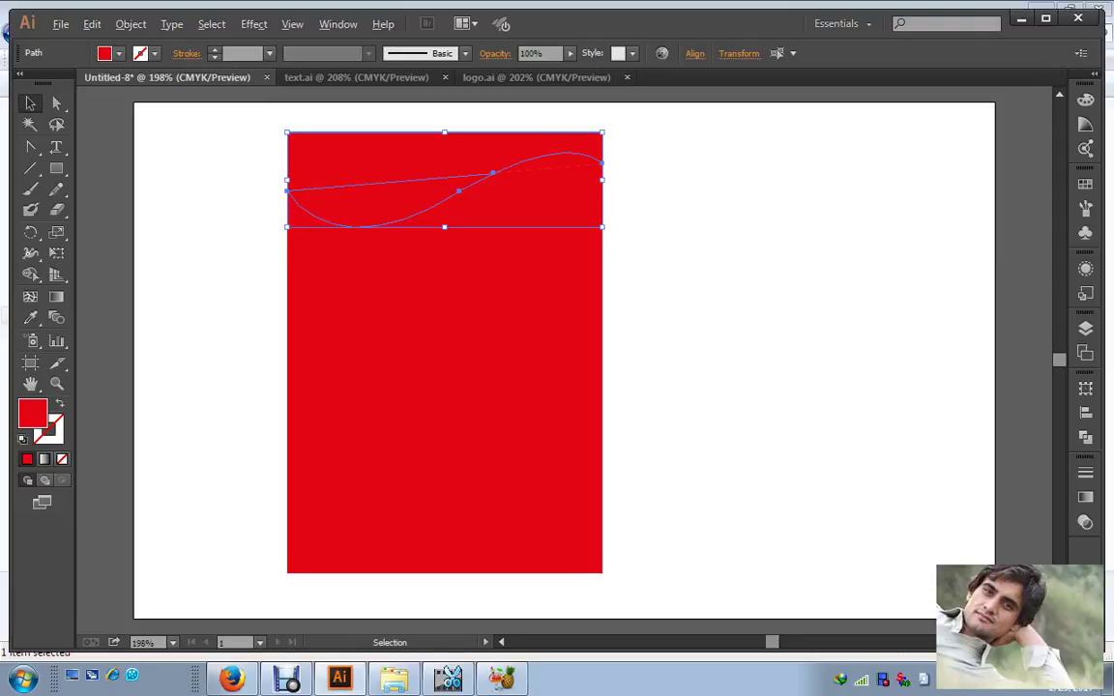
pyautogui.click(30, 275)
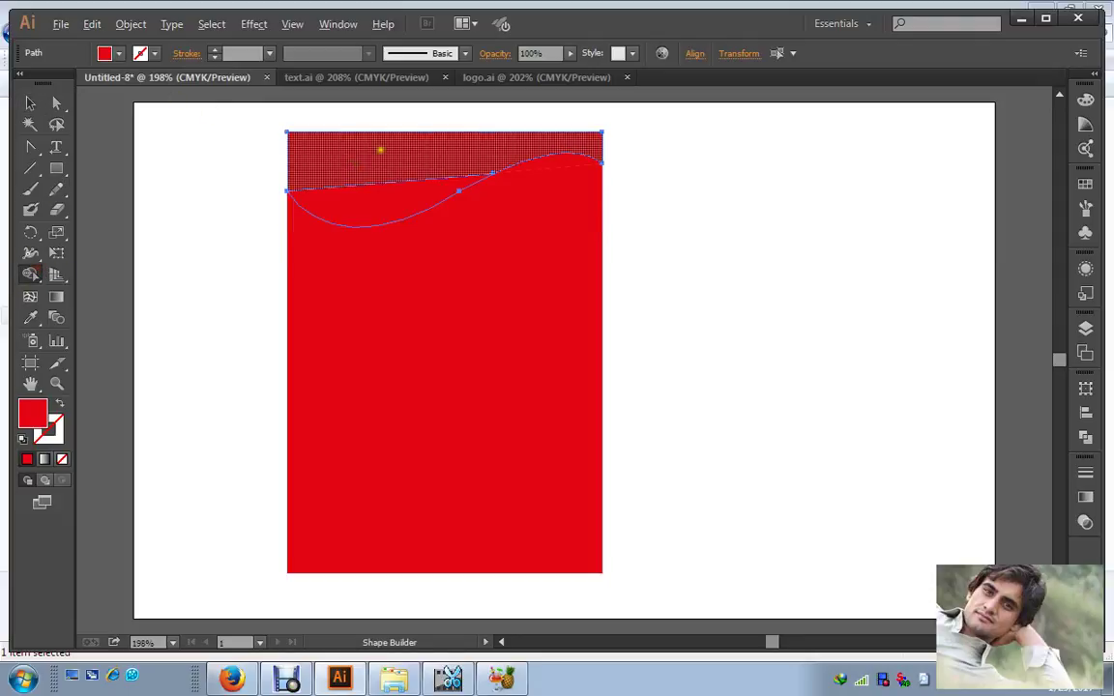
pyautogui.click(30, 103)
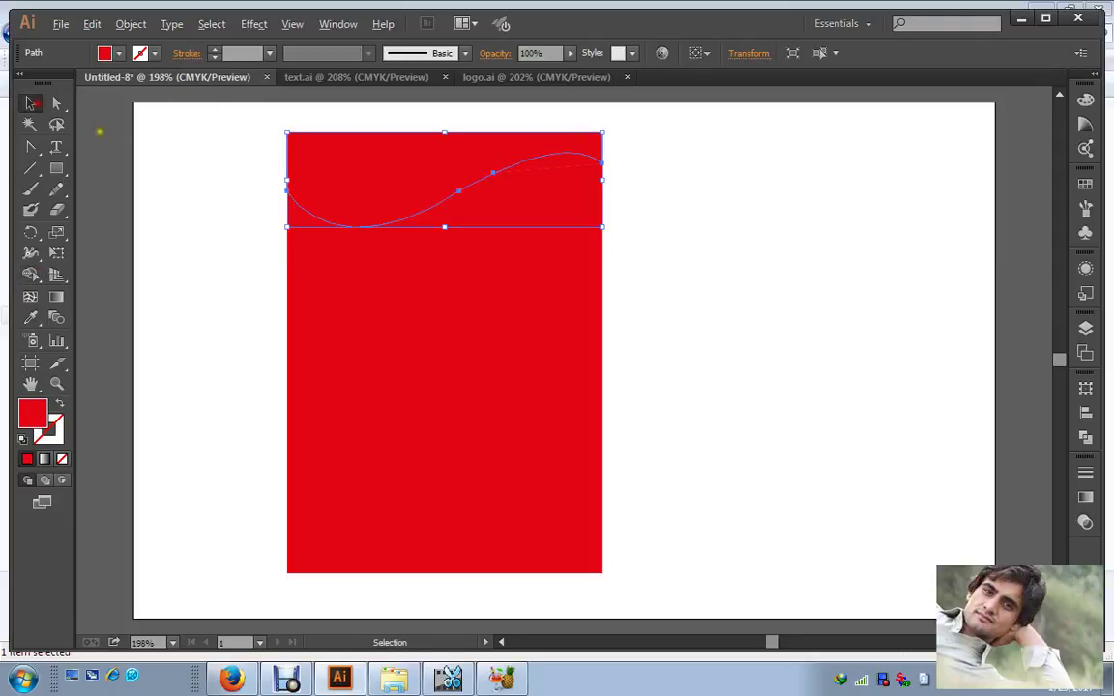
# Step: Fill the top wavy piece with orange from the Fill swatches
pyautogui.click(137, 142)
pyautogui.click(402, 142)
pyautogui.click(119, 53)
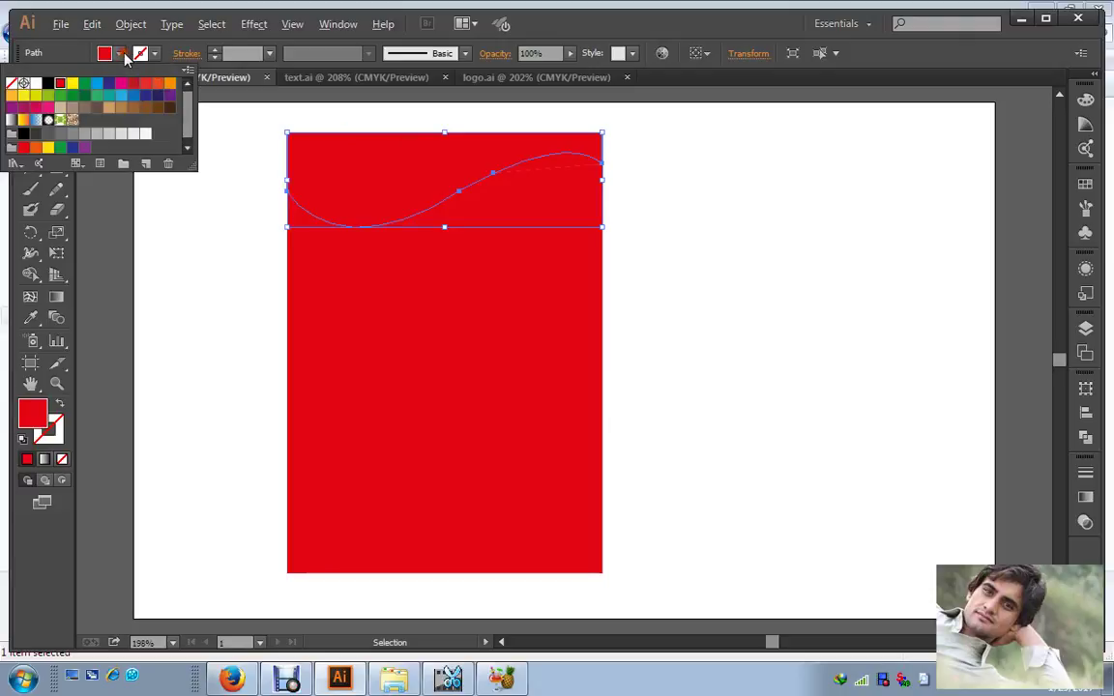
pyautogui.click(159, 83)
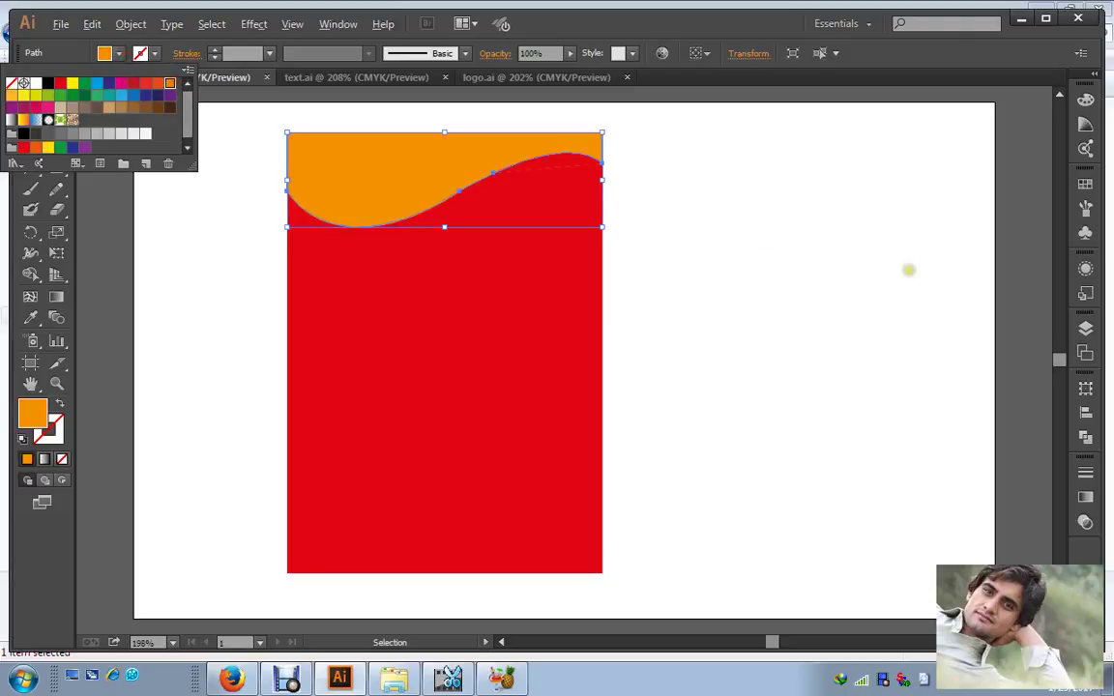
pyautogui.click(752, 201)
pyautogui.click(752, 203)
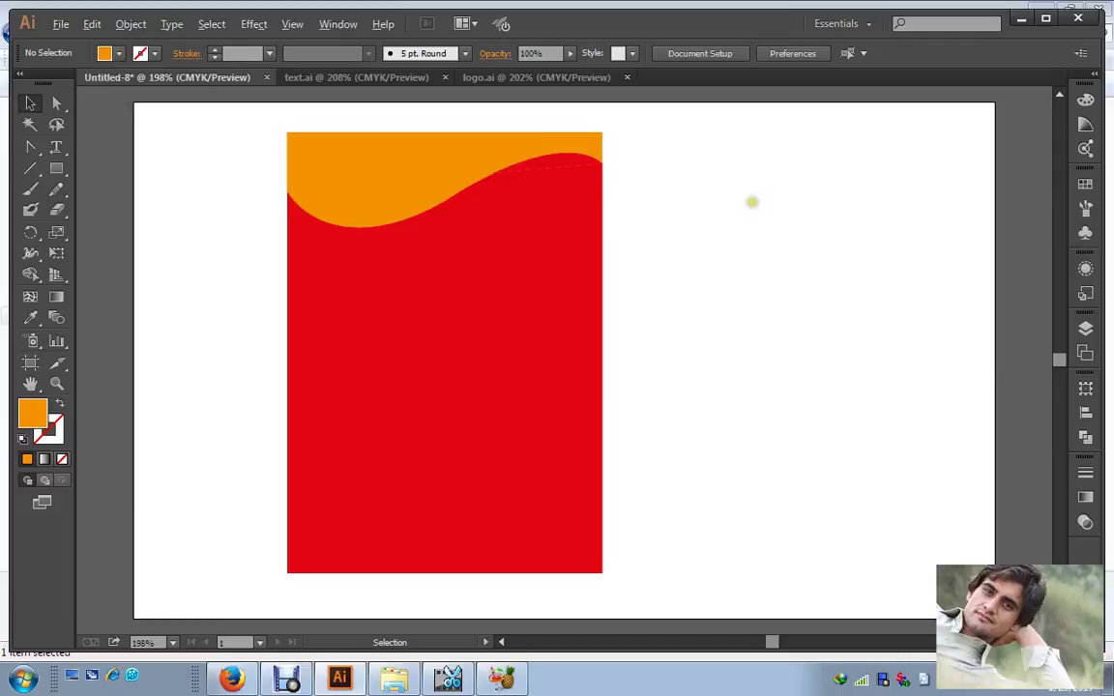
# Step: Select the red lower shape and fuse the top-right red sliver into it with Shape Builder
pyautogui.moveTo(237, 163); pyautogui.dragTo(523, 286)
pyautogui.click(611, 201)
pyautogui.moveTo(631, 143); pyautogui.dragTo(576, 229)
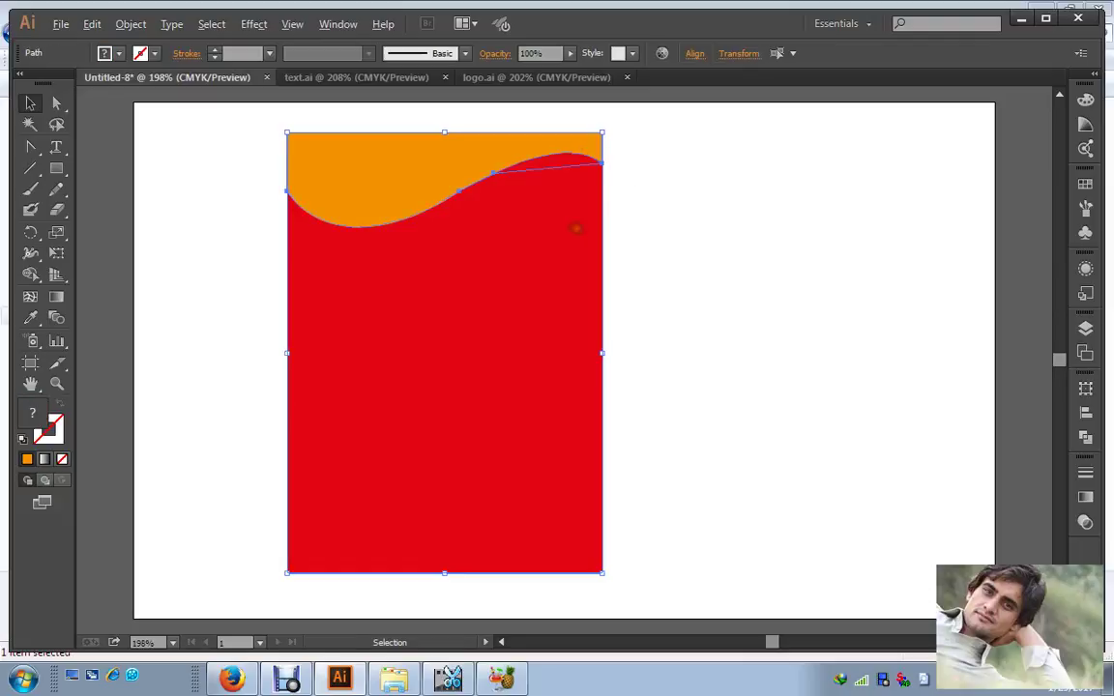
pyautogui.click(631, 164)
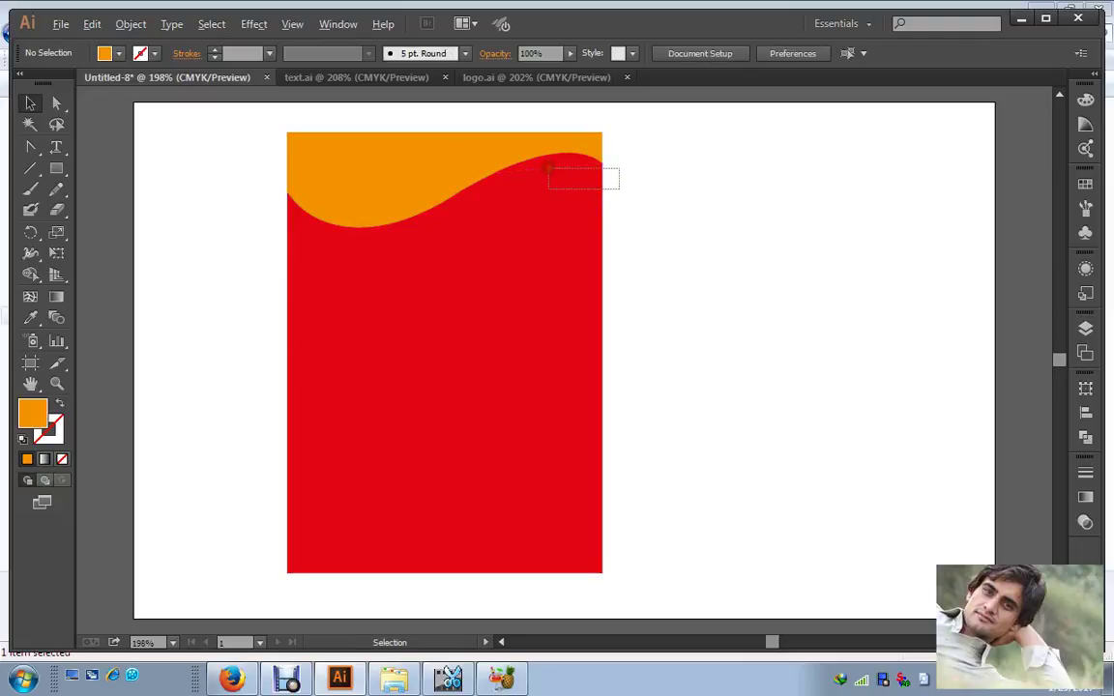
pyautogui.moveTo(549, 168); pyautogui.dragTo(549, 167)
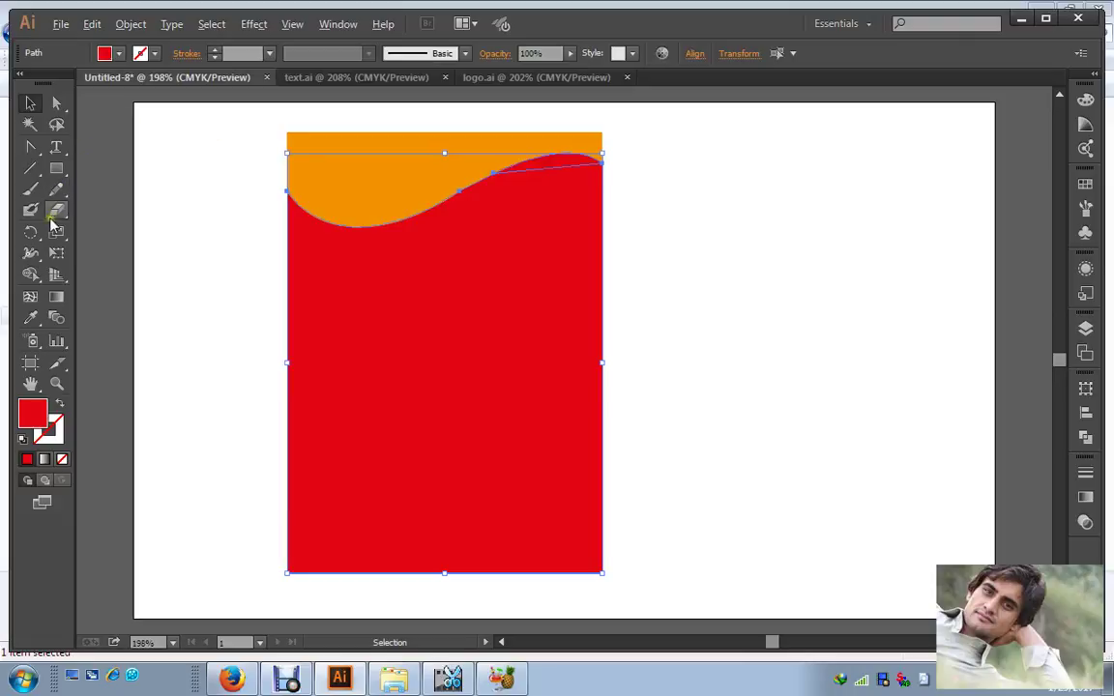
pyautogui.click(30, 275)
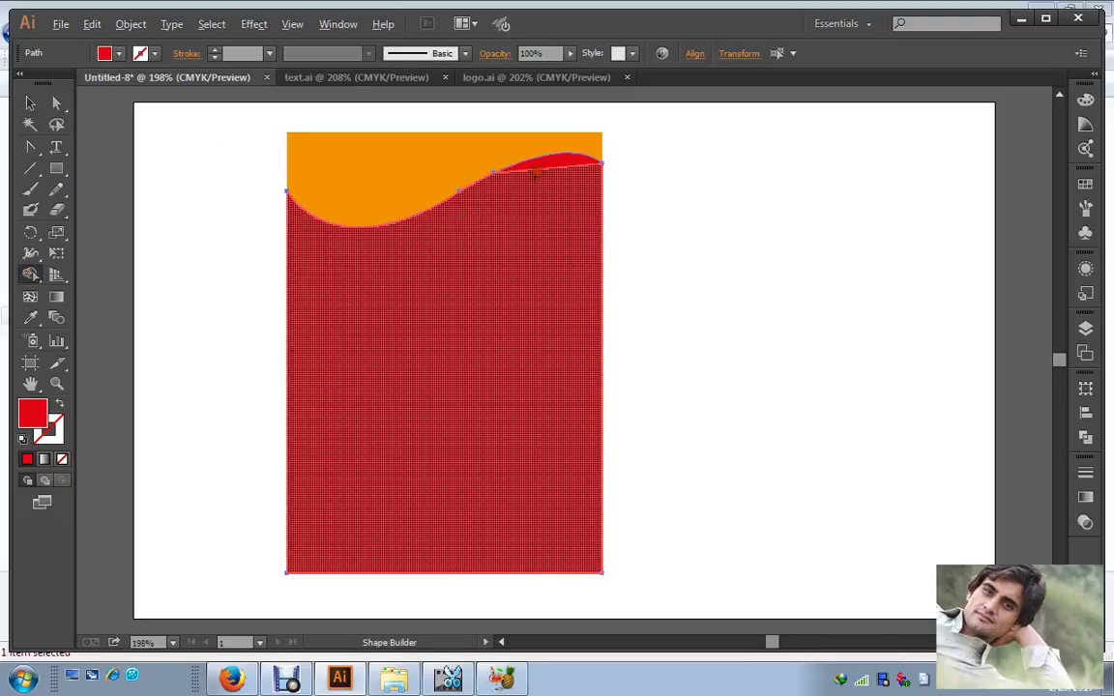
pyautogui.moveTo(535, 174); pyautogui.dragTo(532, 165)
pyautogui.click(30, 102)
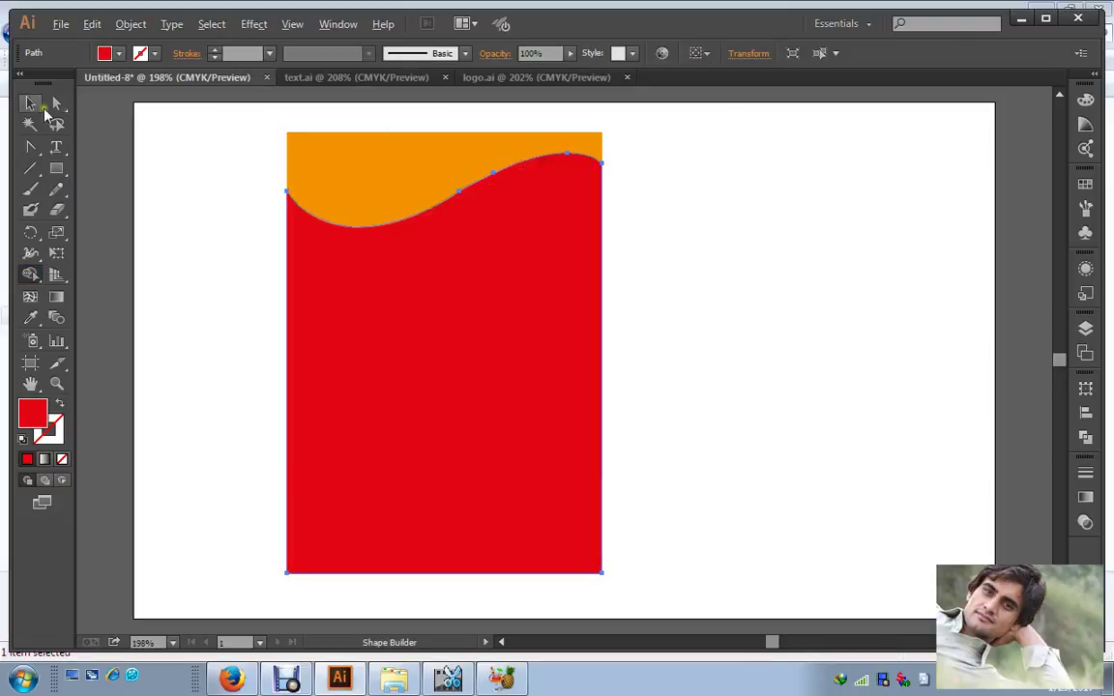
pyautogui.click(141, 139)
# Step: Copy the checkered ringed circle group from logo.ai and paste it into the flyer
pyautogui.click(455, 162)
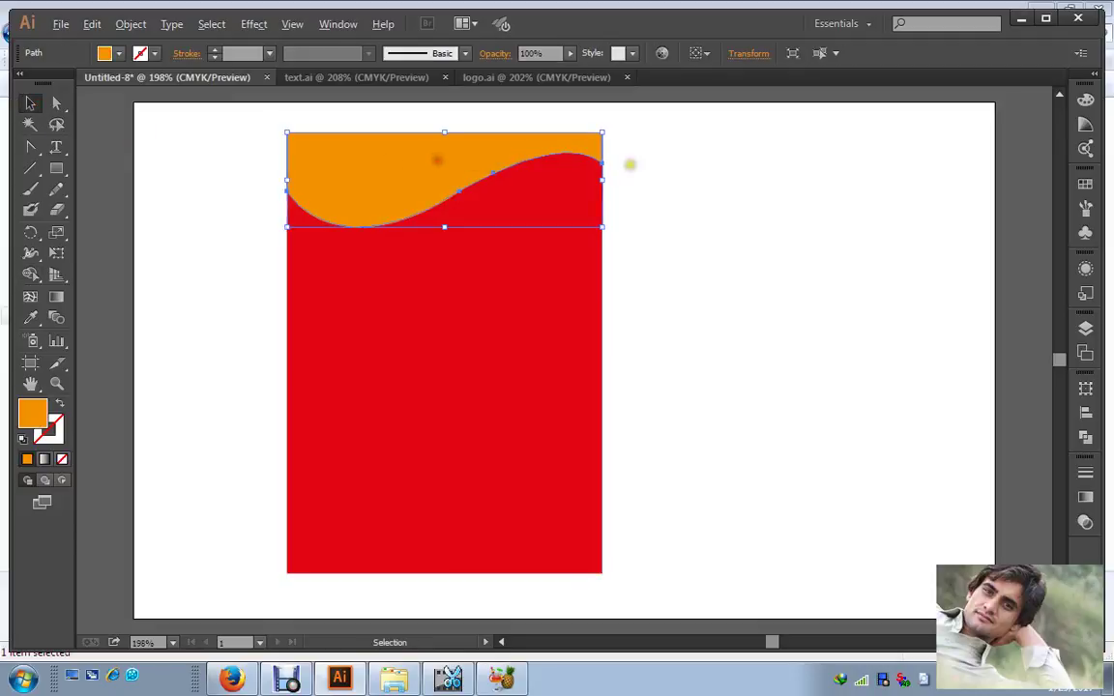
pyautogui.click(636, 163)
pyautogui.click(522, 77)
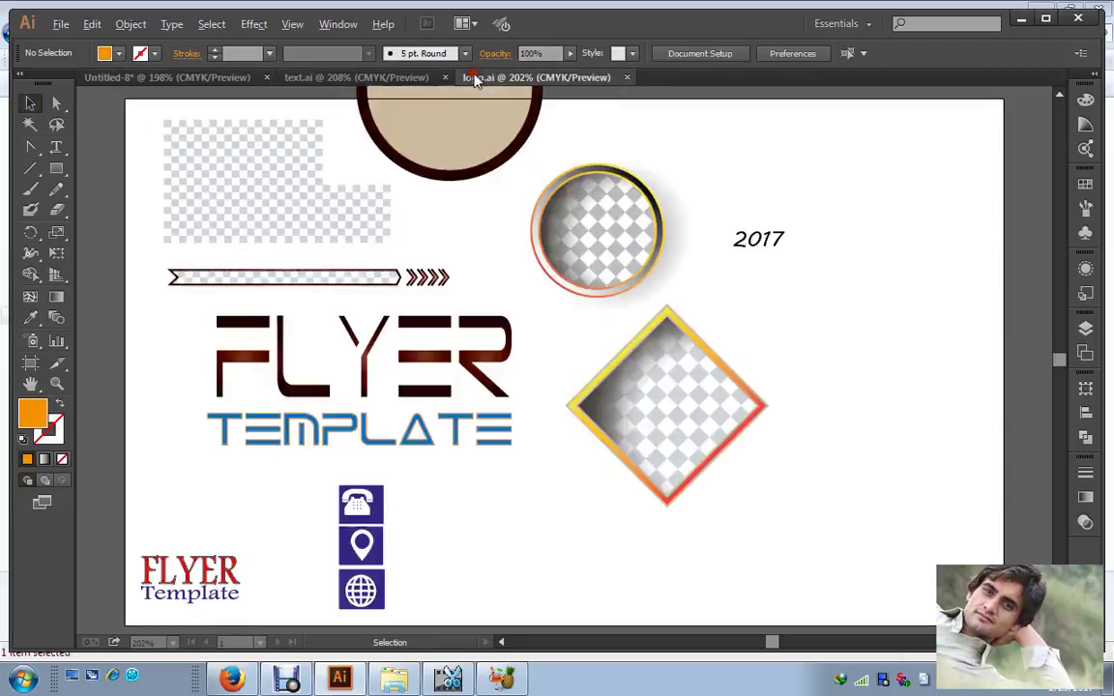
pyautogui.click(600, 233)
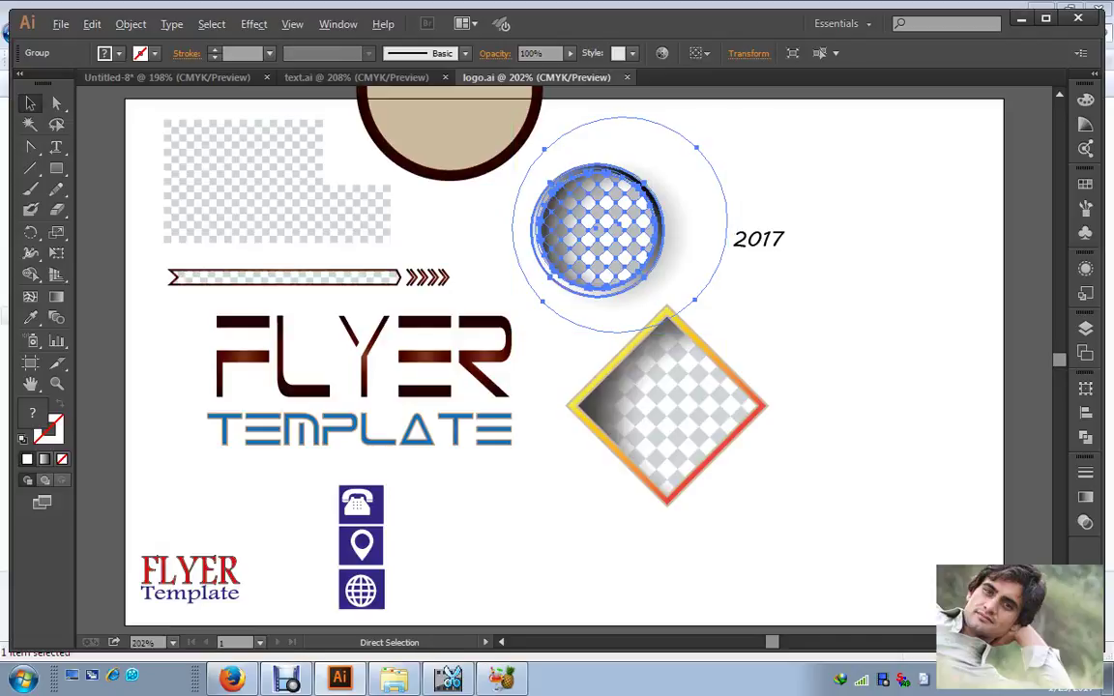
pyautogui.hotkey('ctrl', 'c')
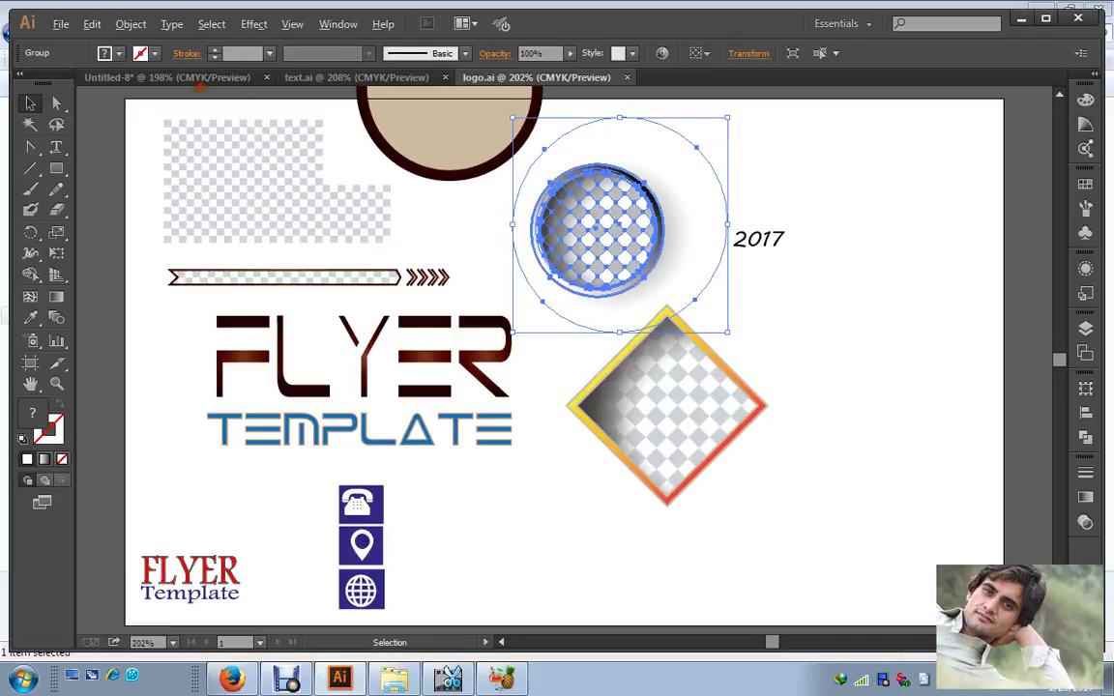
pyautogui.click(198, 80)
pyautogui.hotkey('ctrl', 'v')
# Step: Enlarge the circle and place it at the left, just below the orange wave
pyautogui.moveTo(581, 373); pyautogui.dragTo(393, 306)
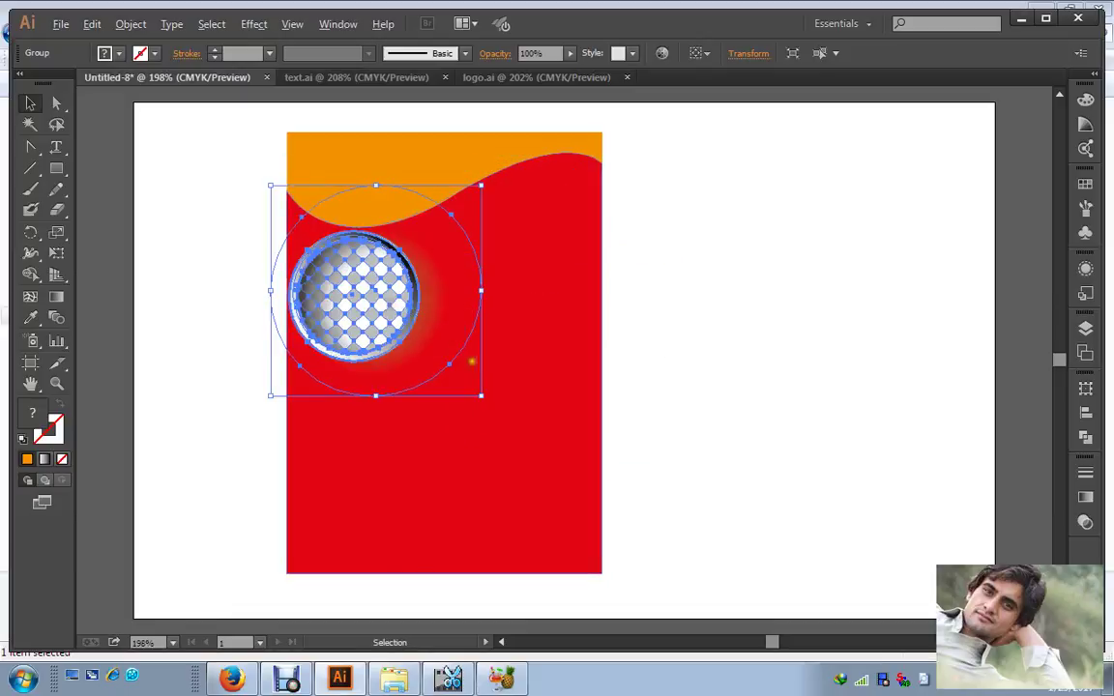
pyautogui.moveTo(482, 395); pyautogui.dragTo(548, 459)
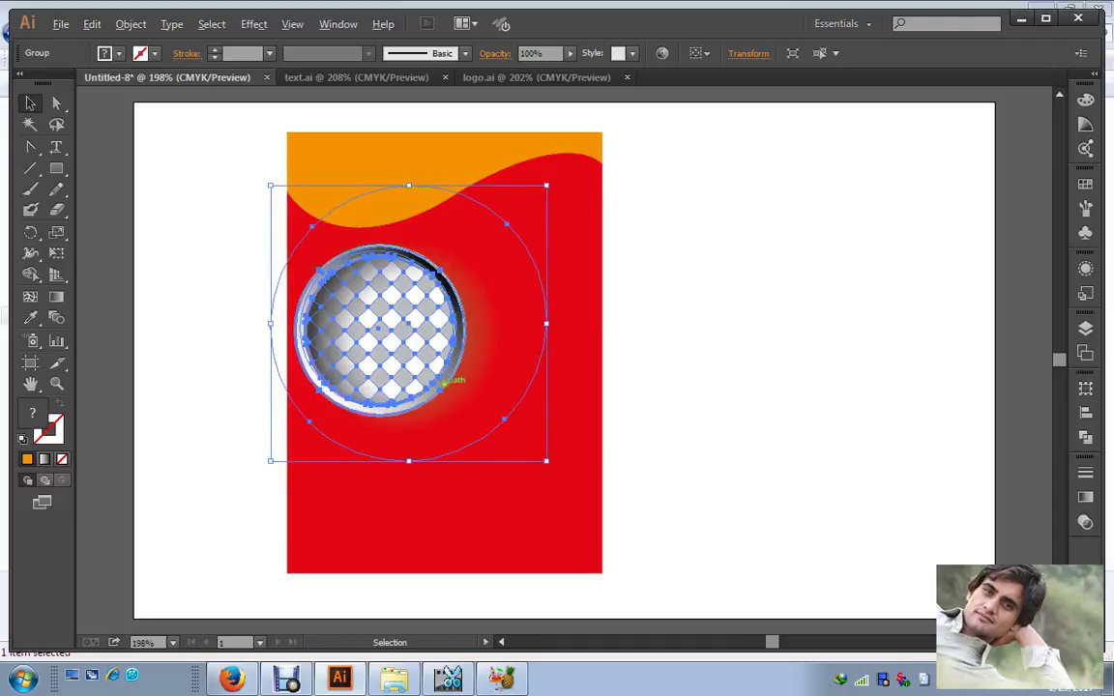
pyautogui.moveTo(431, 371)
pyautogui.mouseDown()
pyautogui.moveTo(421, 288)
pyautogui.moveTo(420, 363)
pyautogui.moveTo(436, 350)
pyautogui.mouseUp()
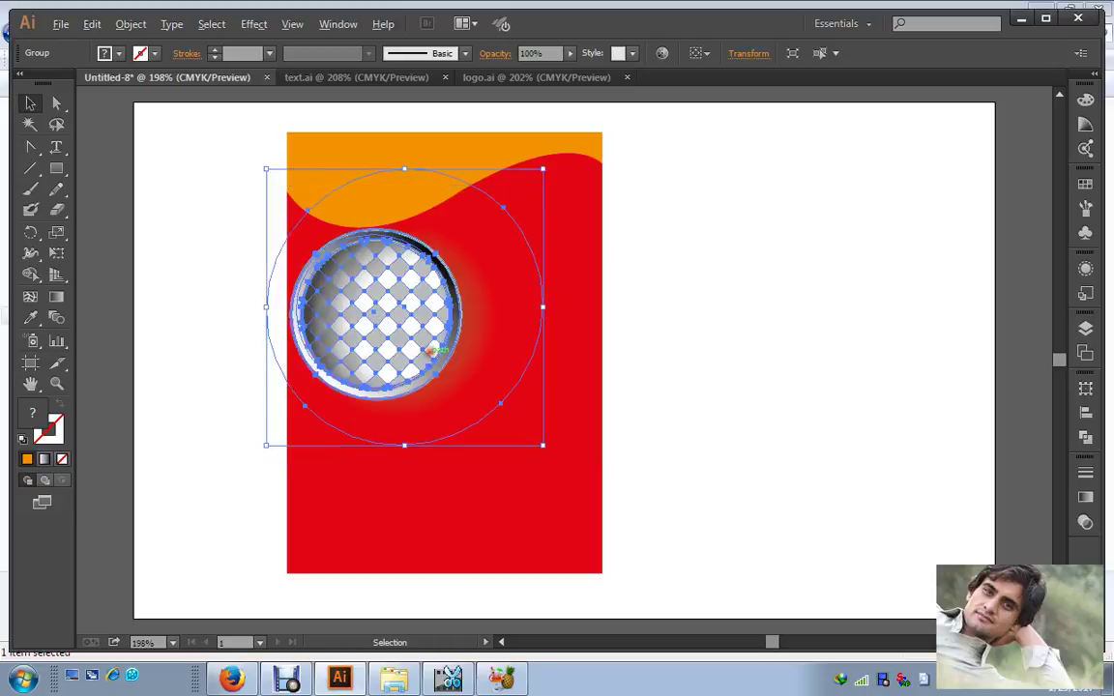
pyautogui.click(725, 327)
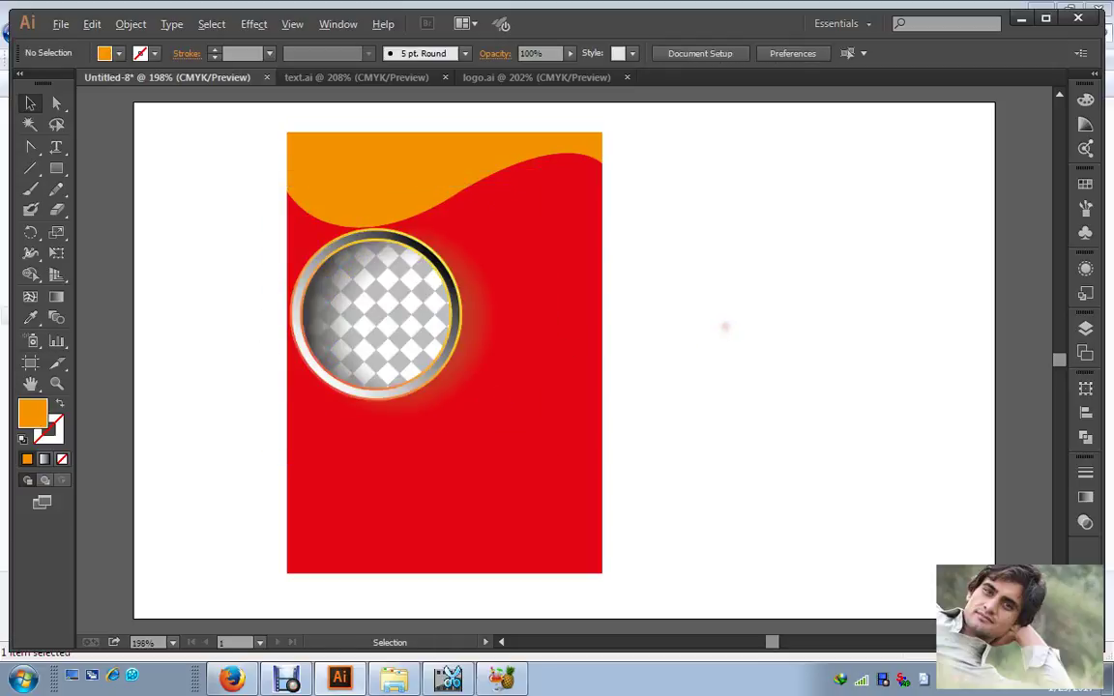
# Step: Duplicate the circle in place, shrink the copy and set it below the large emblem
pyautogui.click(416, 329)
pyautogui.press('a')
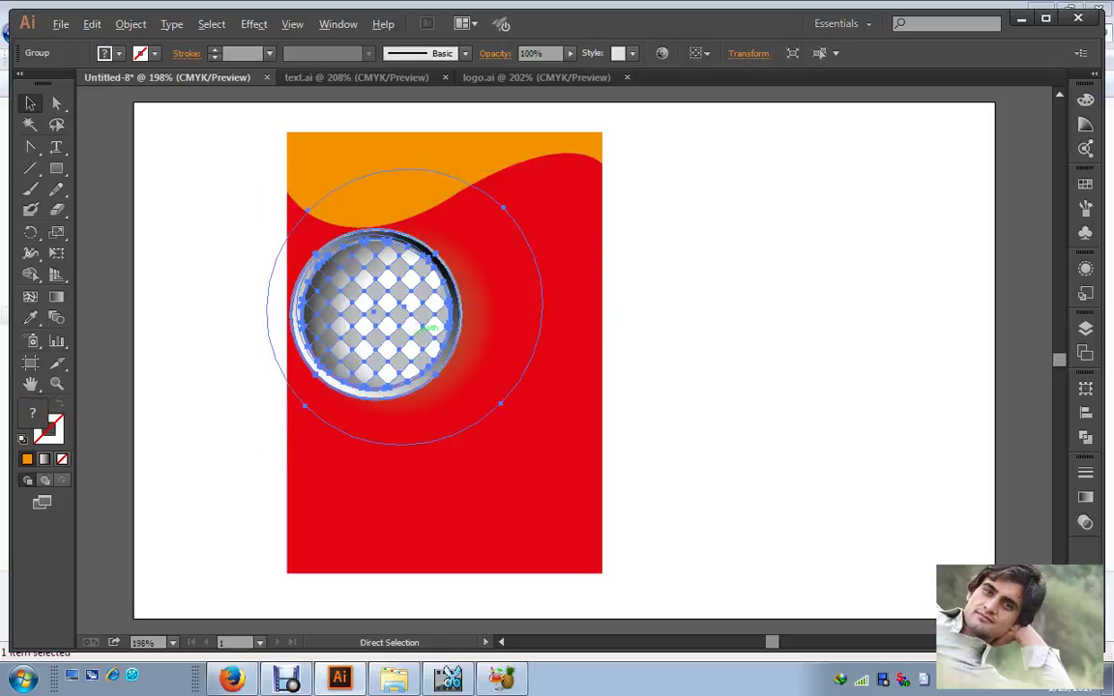
pyautogui.press('v')
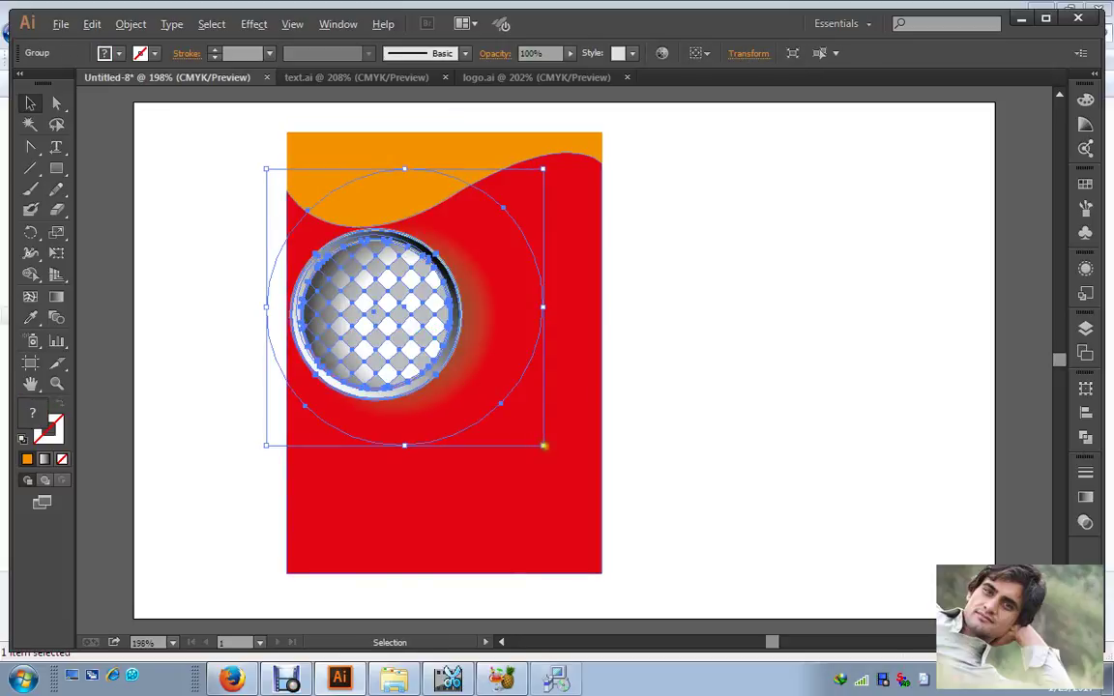
pyautogui.moveTo(542, 445); pyautogui.dragTo(421, 317)
pyautogui.moveTo(341, 249); pyautogui.dragTo(366, 429)
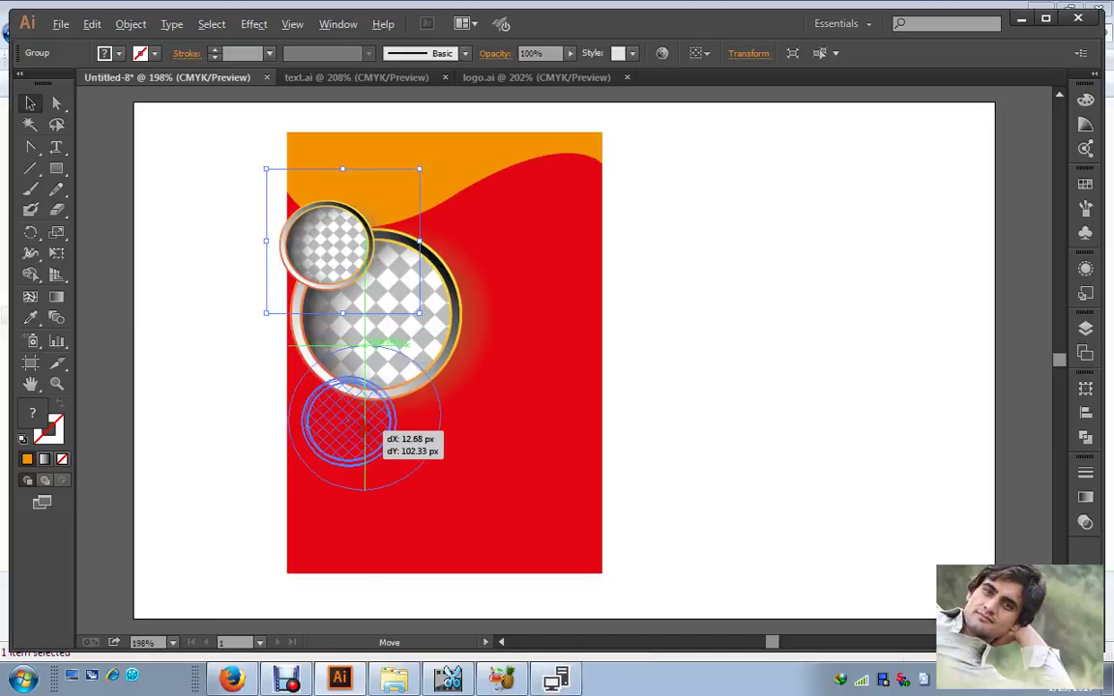
pyautogui.moveTo(365, 425); pyautogui.dragTo(368, 428)
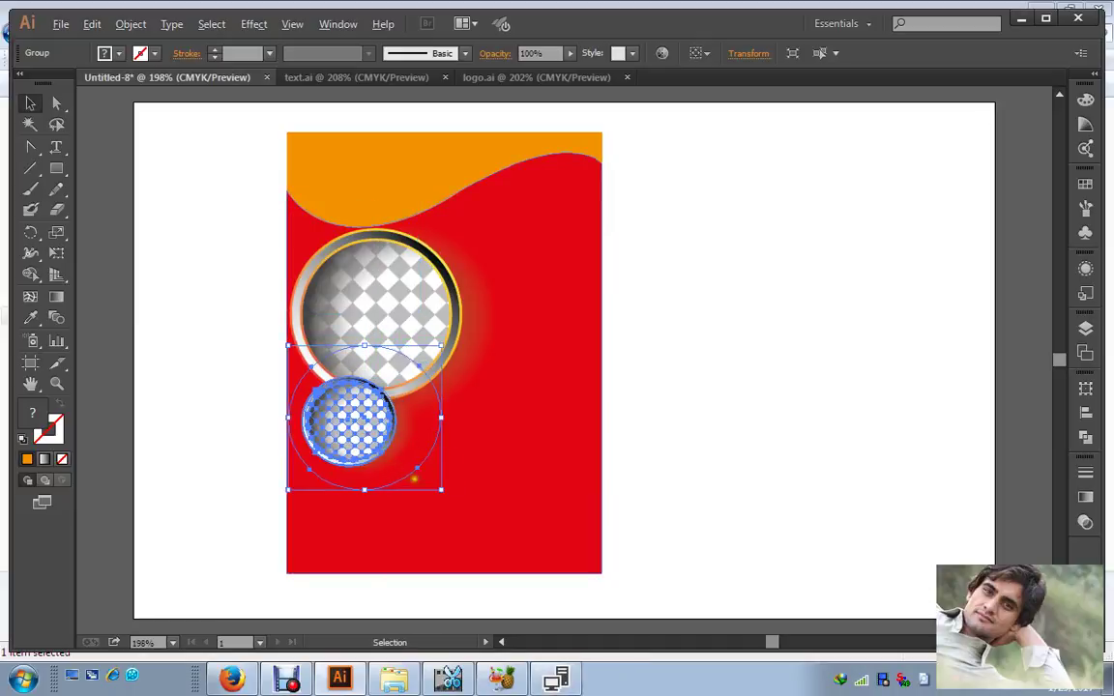
pyautogui.moveTo(441, 490); pyautogui.dragTo(410, 465)
pyautogui.moveTo(359, 421)
pyautogui.mouseDown()
pyautogui.moveTo(367, 430)
pyautogui.moveTo(354, 429)
pyautogui.mouseUp()
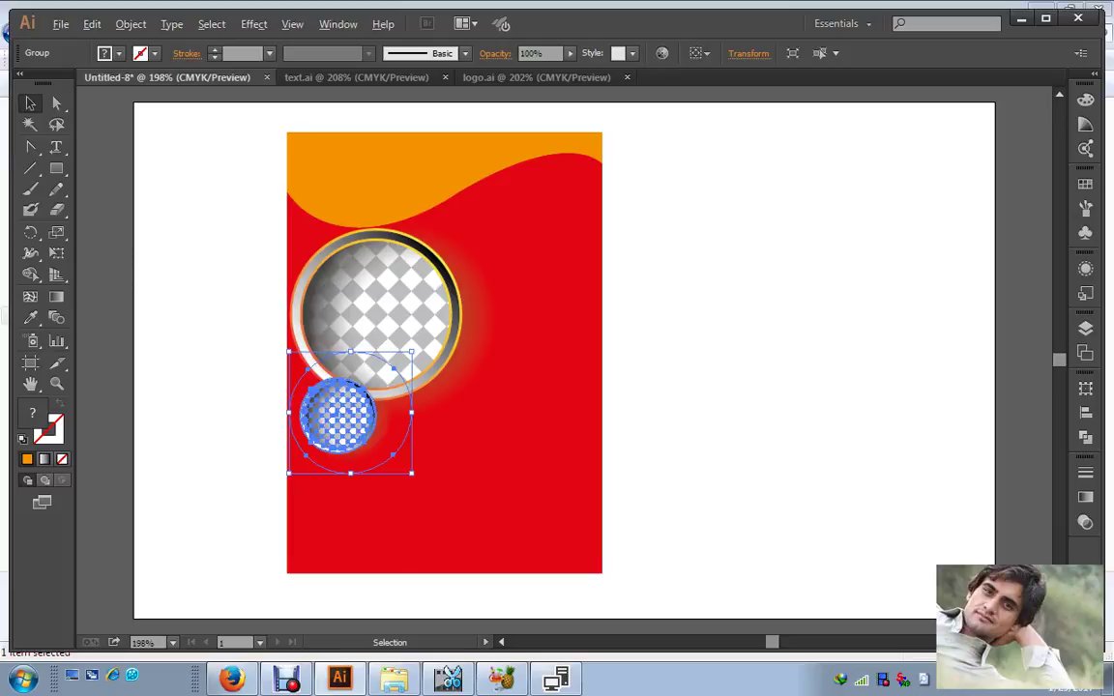
# Step: Duplicate that smaller circle in place and shrink it into a tiny circle
pyautogui.press('a')
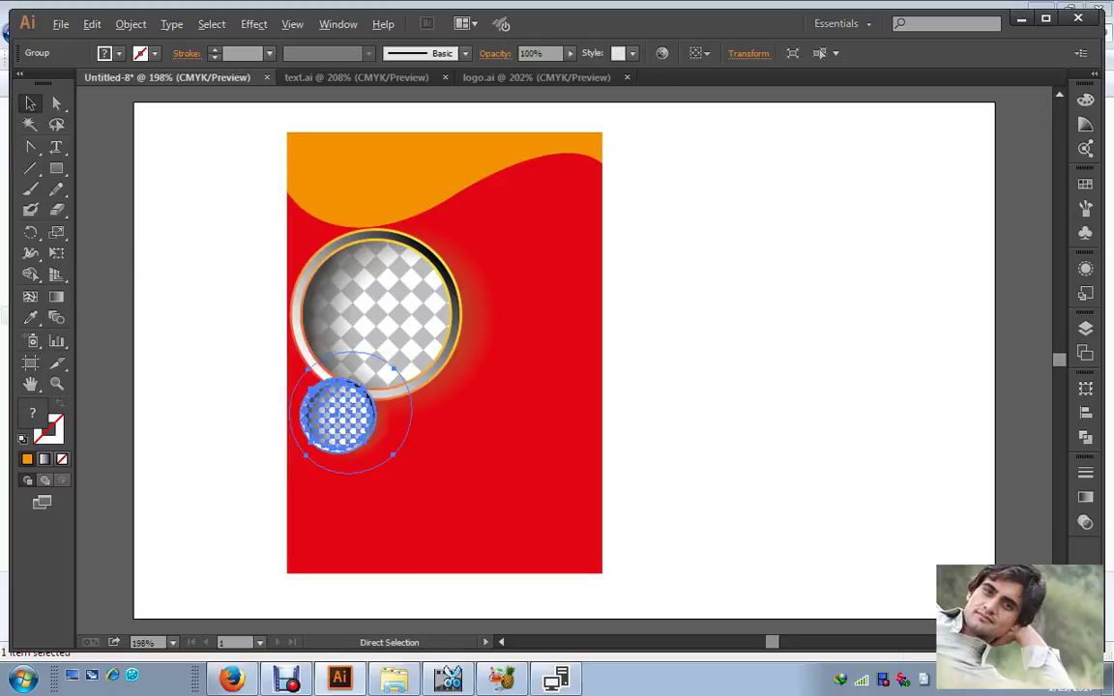
pyautogui.press('v')
pyautogui.moveTo(412, 473); pyautogui.dragTo(330, 470)
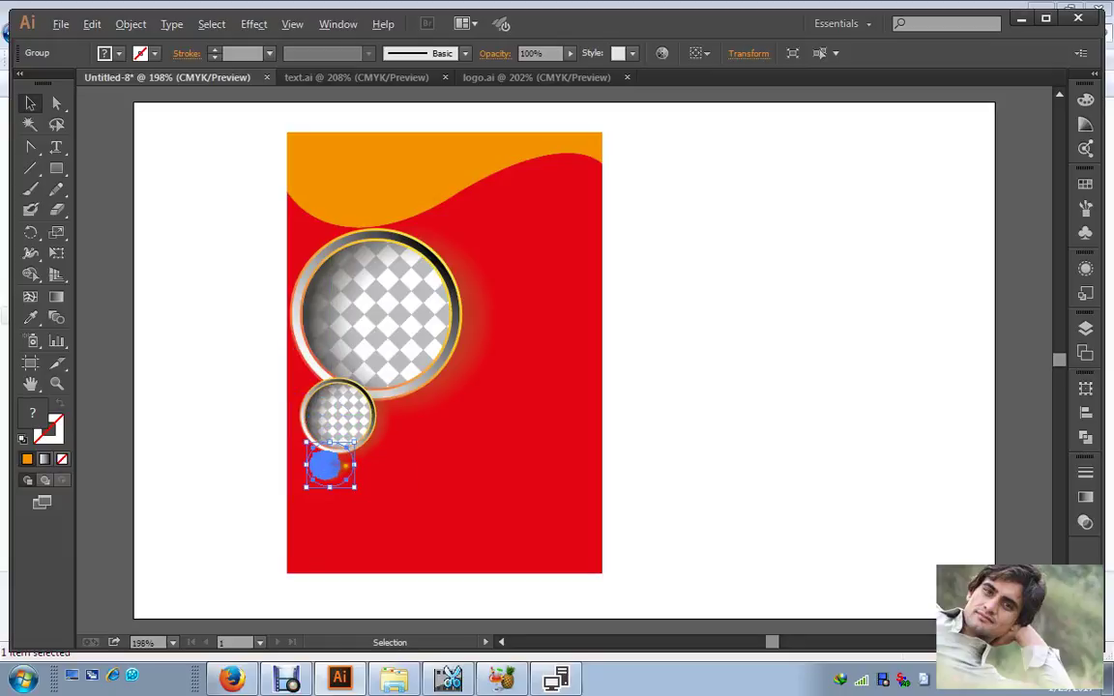
# Step: Zoom in on the small circles and scale a selected circle group down by its corner handle
pyautogui.click(56, 384)
pyautogui.moveTo(262, 367); pyautogui.dragTo(471, 500)
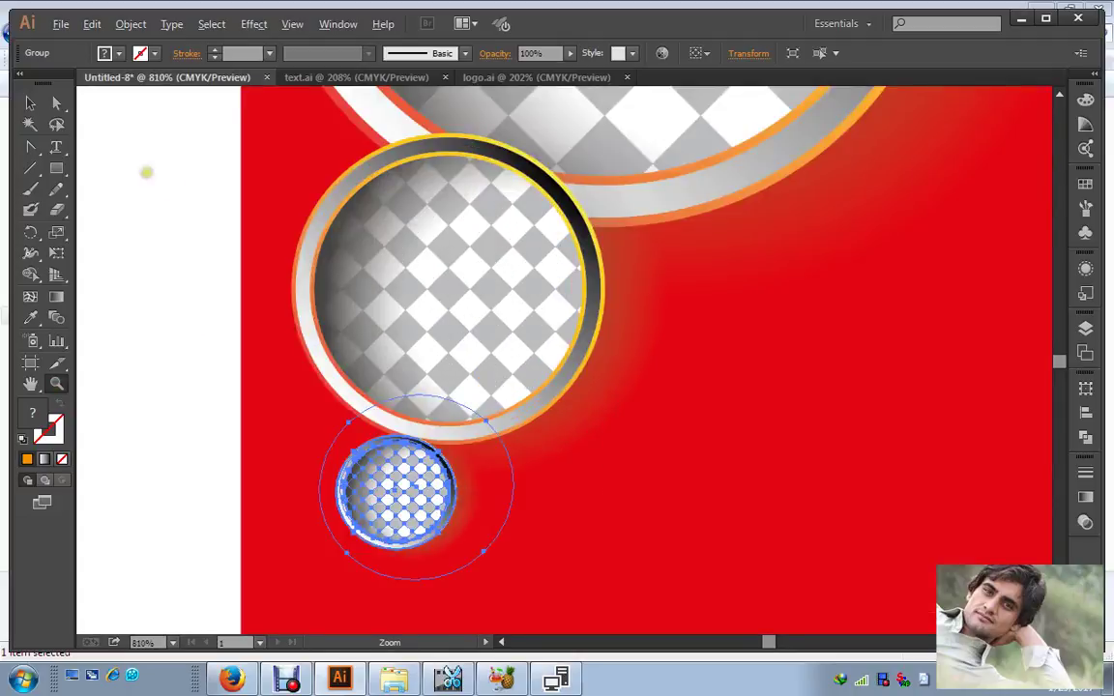
pyautogui.click(29, 102)
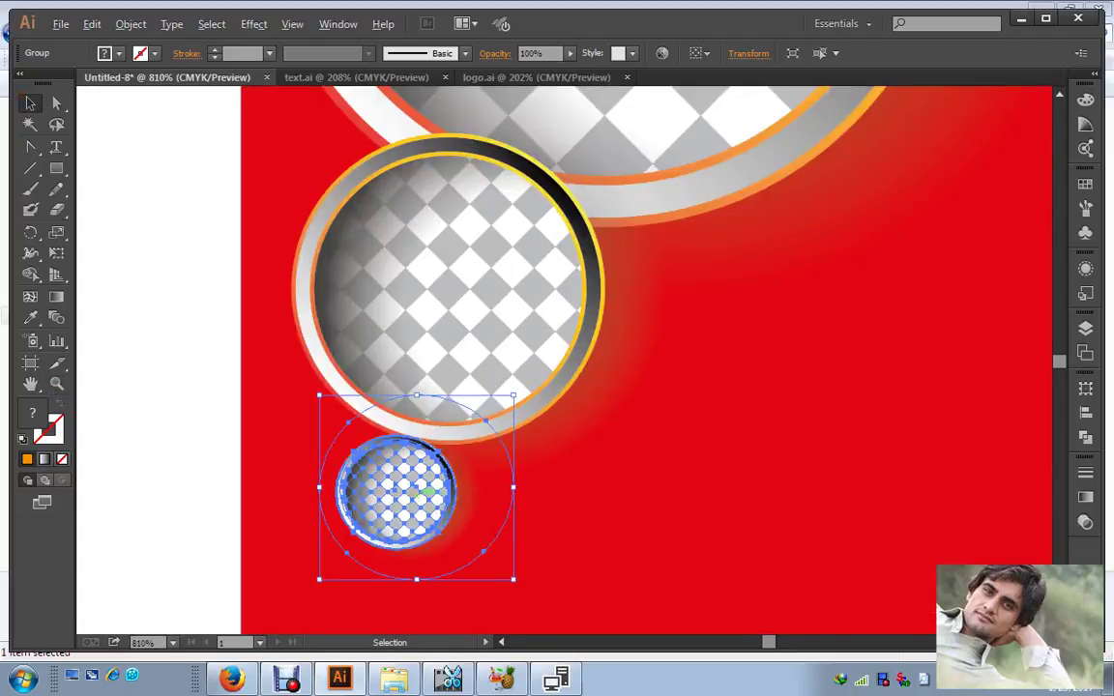
pyautogui.scroll(-2, 416, 495)
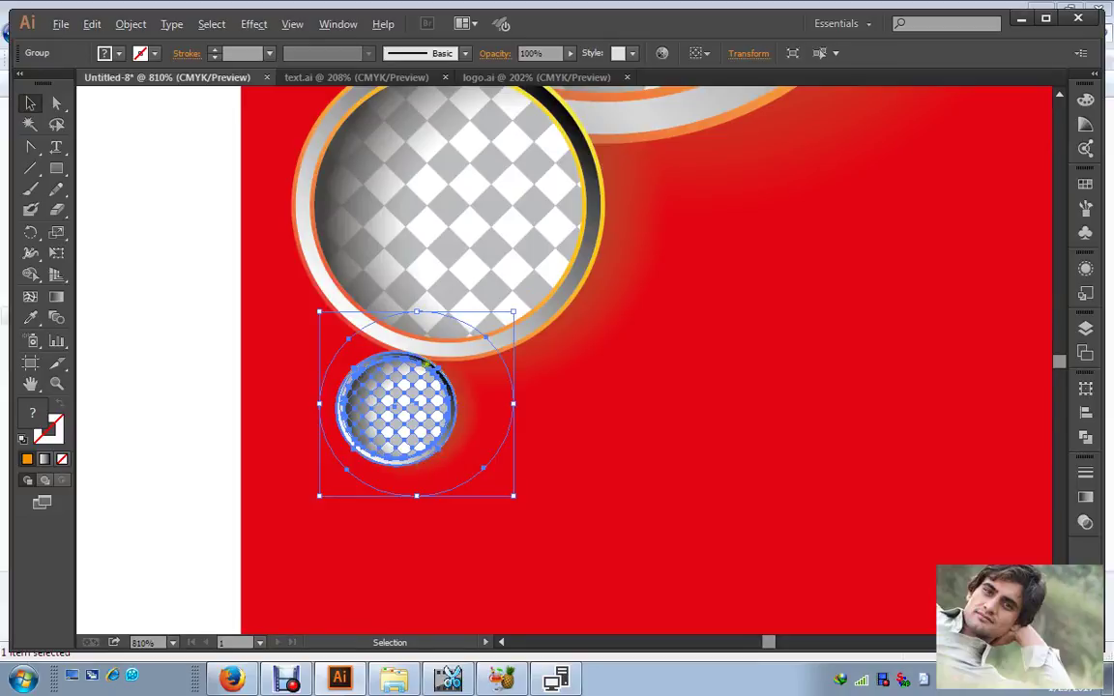
pyautogui.keyDown('shift'); pyautogui.click(430, 339); pyautogui.keyUp('shift')
pyautogui.press('a')
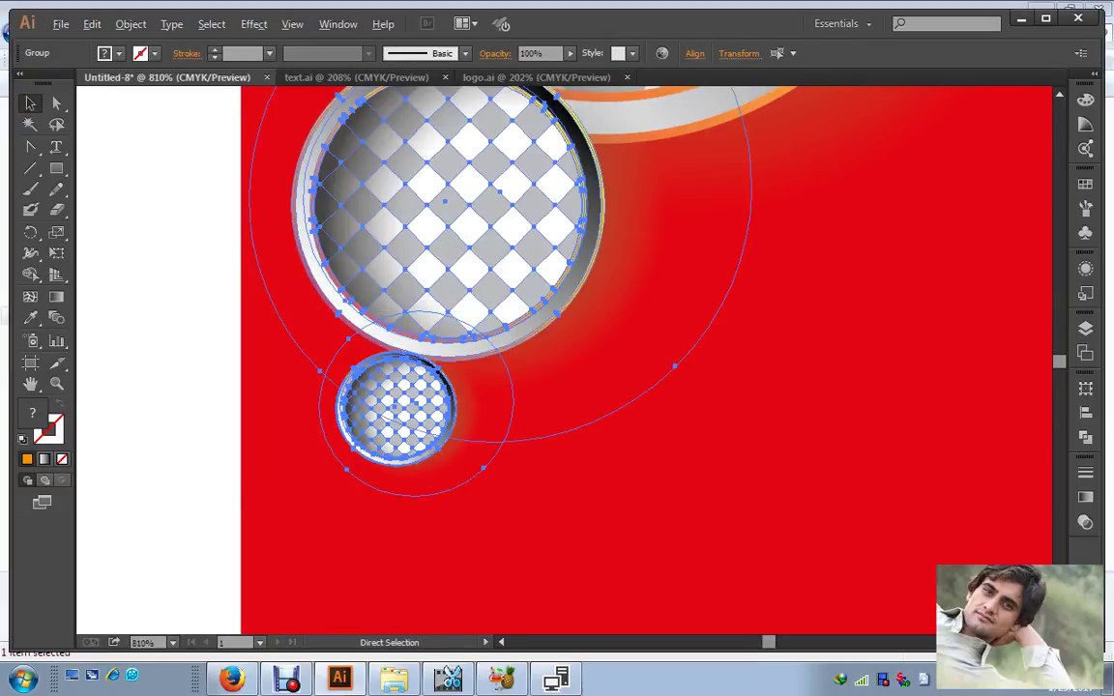
pyautogui.press('v')
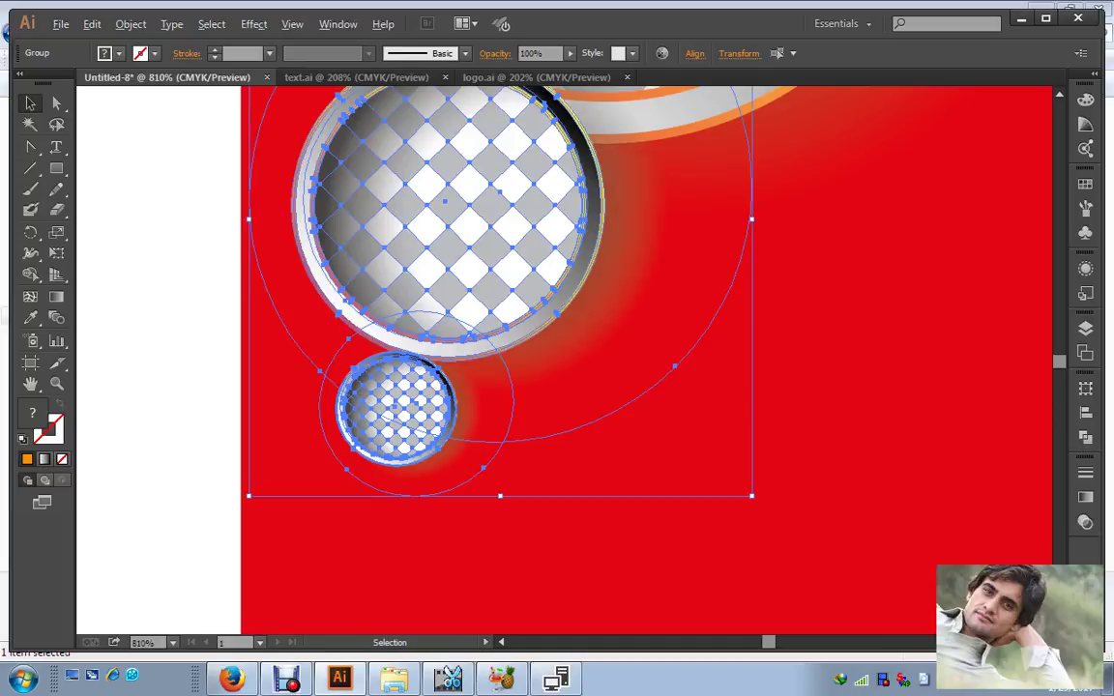
pyautogui.moveTo(752, 497); pyautogui.dragTo(510, 205)
pyautogui.moveTo(363, 193); pyautogui.dragTo(368, 497)
pyautogui.scroll(-3, 368, 497)
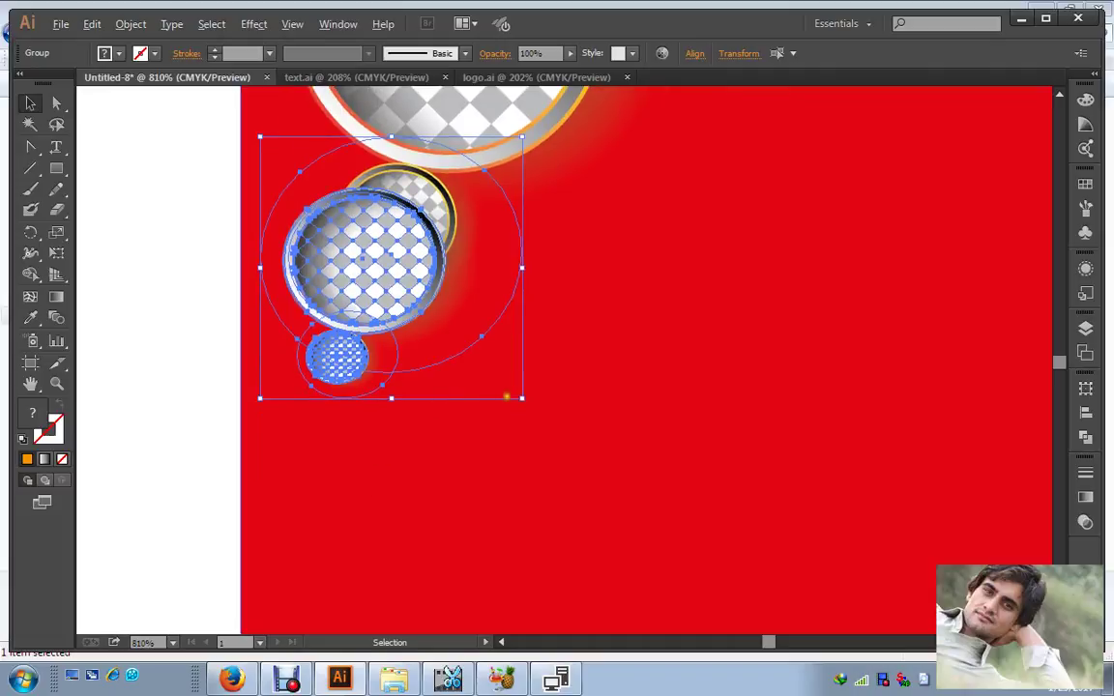
pyautogui.moveTo(522, 397); pyautogui.dragTo(373, 254)
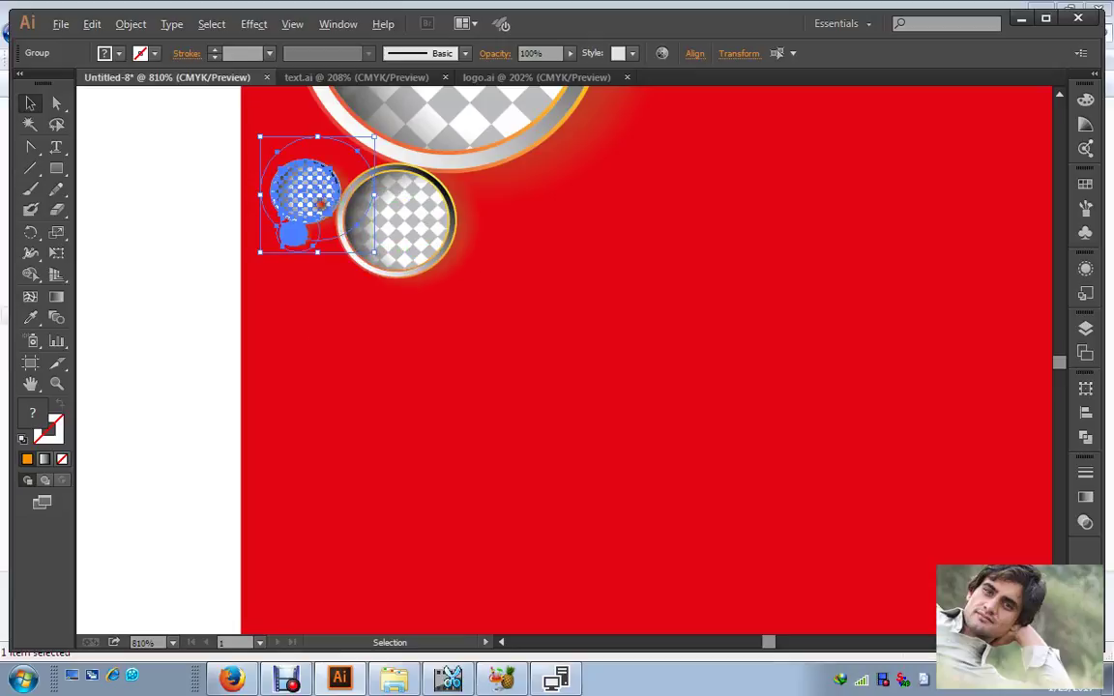
# Step: Move the shrunken circle below the others and zoom out to fit the artboard
pyautogui.moveTo(321, 203); pyautogui.dragTo(380, 308)
pyautogui.click(200, 308)
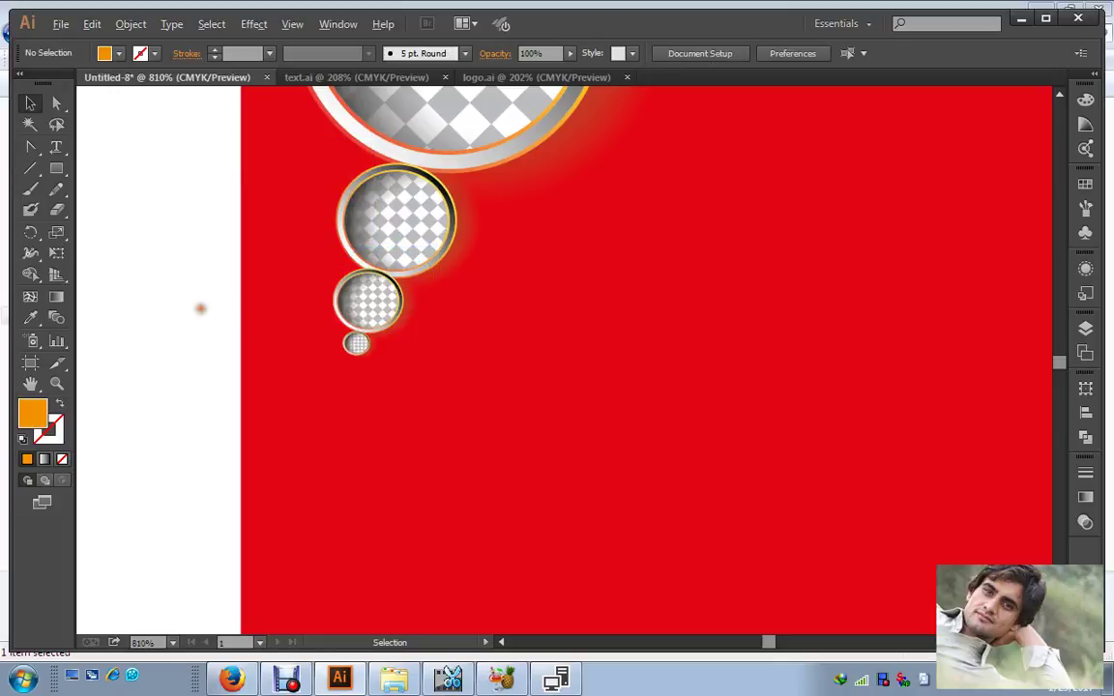
pyautogui.hotkey('ctrl', '0')
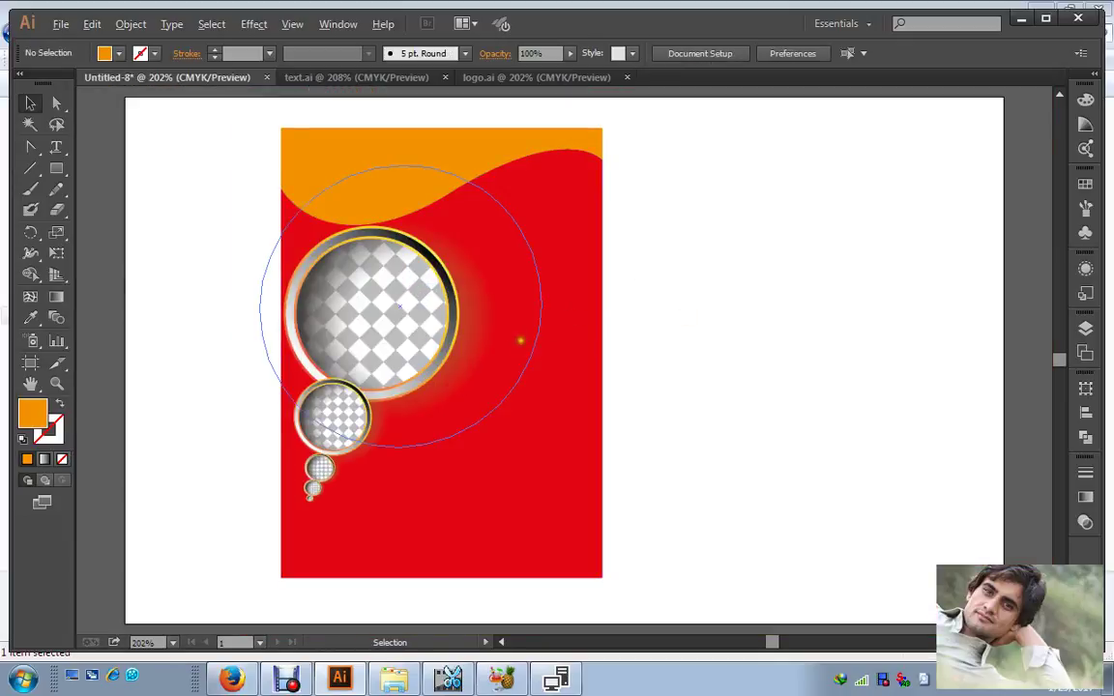
pyautogui.click(398, 306)
pyautogui.click(703, 317)
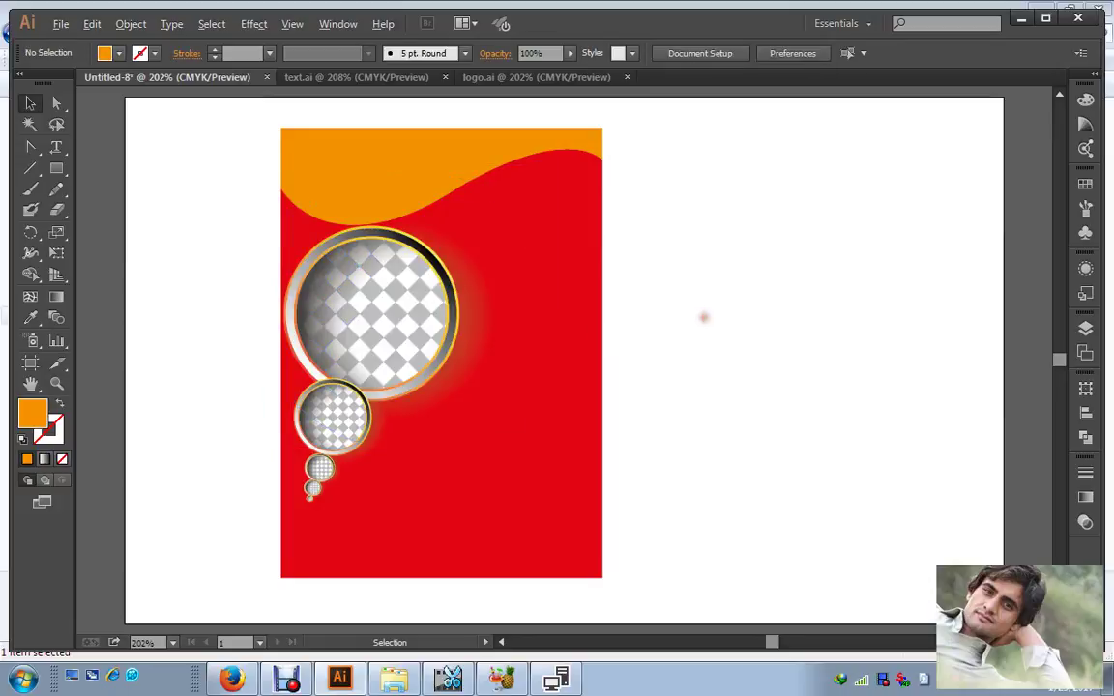
pyautogui.click(280, 291)
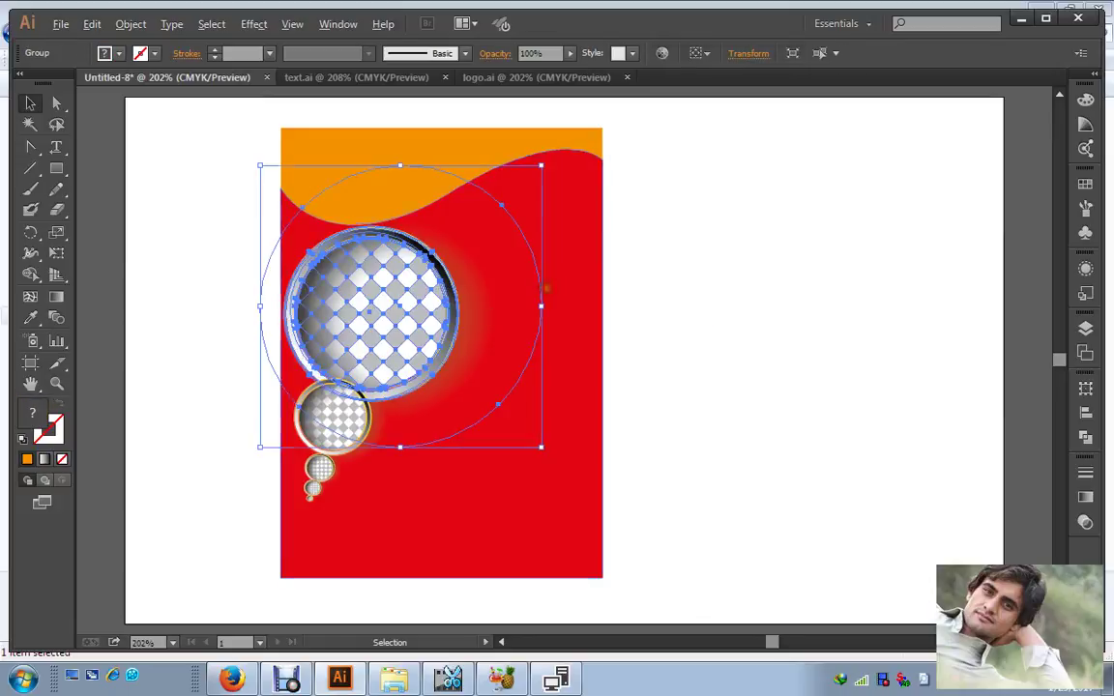
pyautogui.click(691, 267)
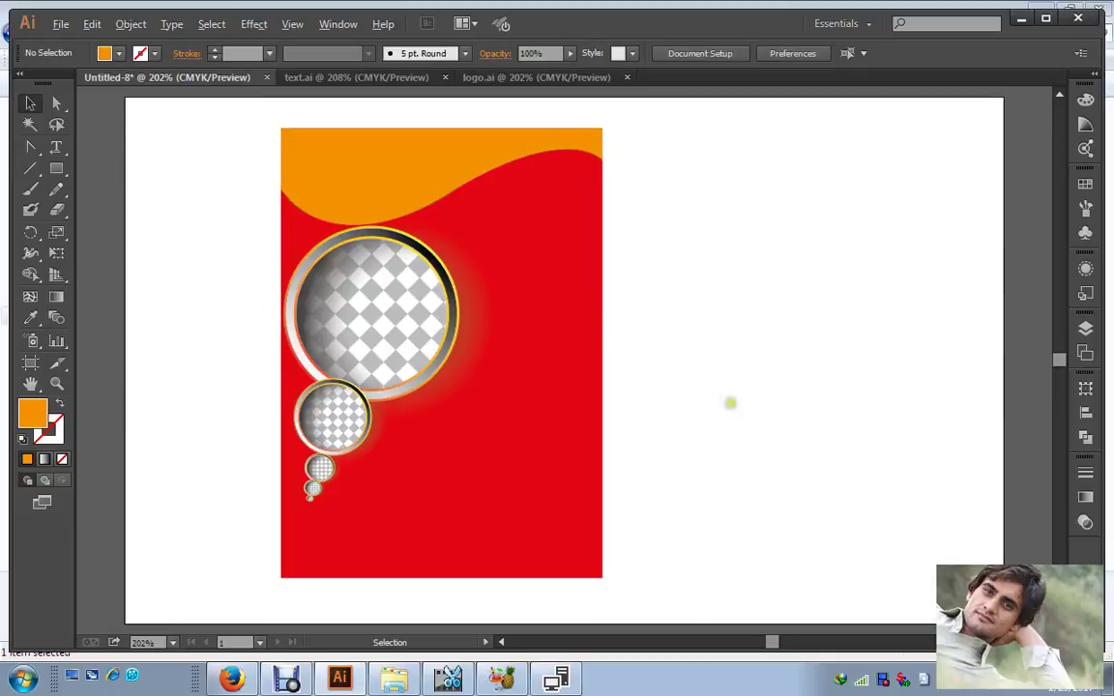
# Step: Copy the checkered arrow banner from logo.ai and paste it into Untitled-8
pyautogui.click(566, 78)
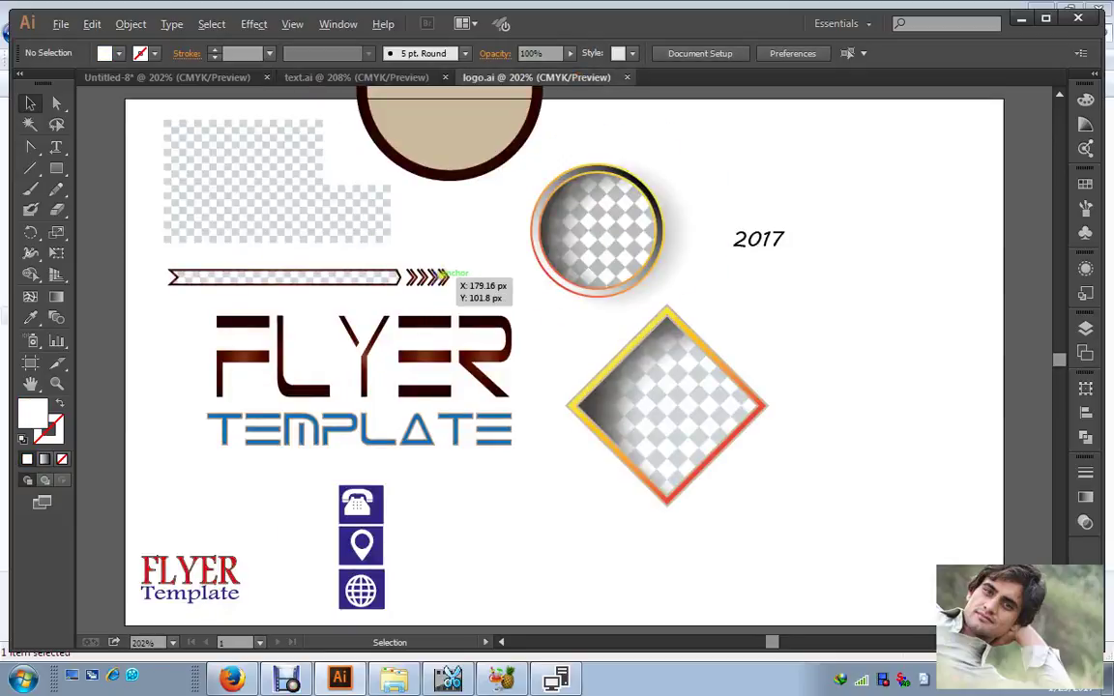
pyautogui.click(448, 277)
pyautogui.press('a')
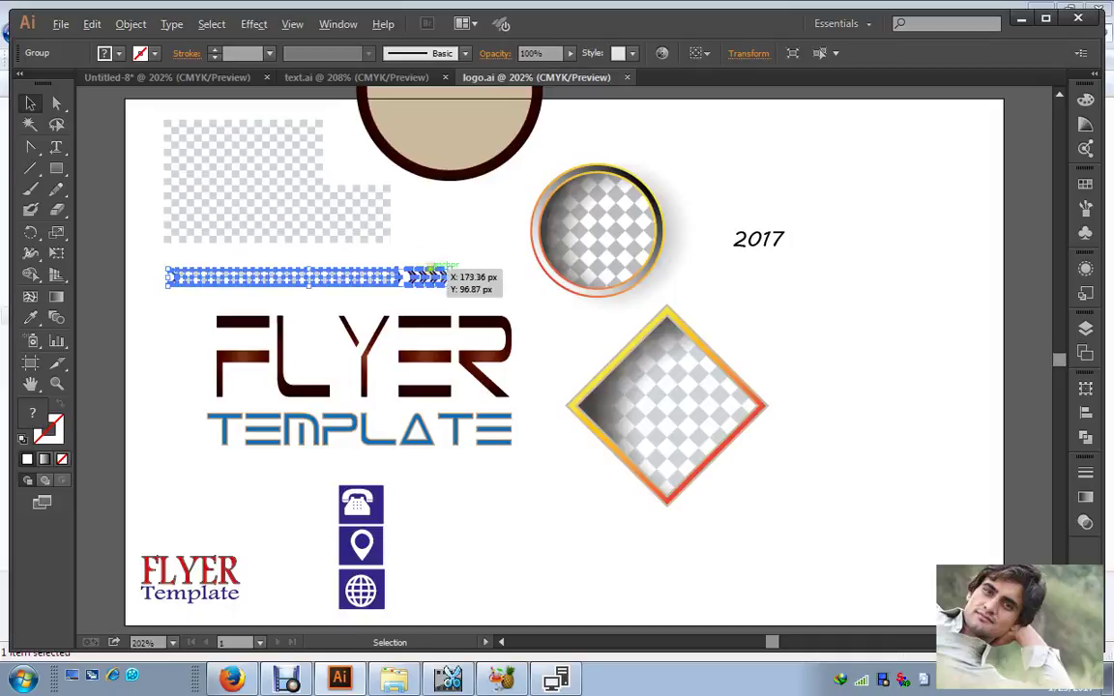
pyautogui.click(310, 77)
pyautogui.click(205, 85)
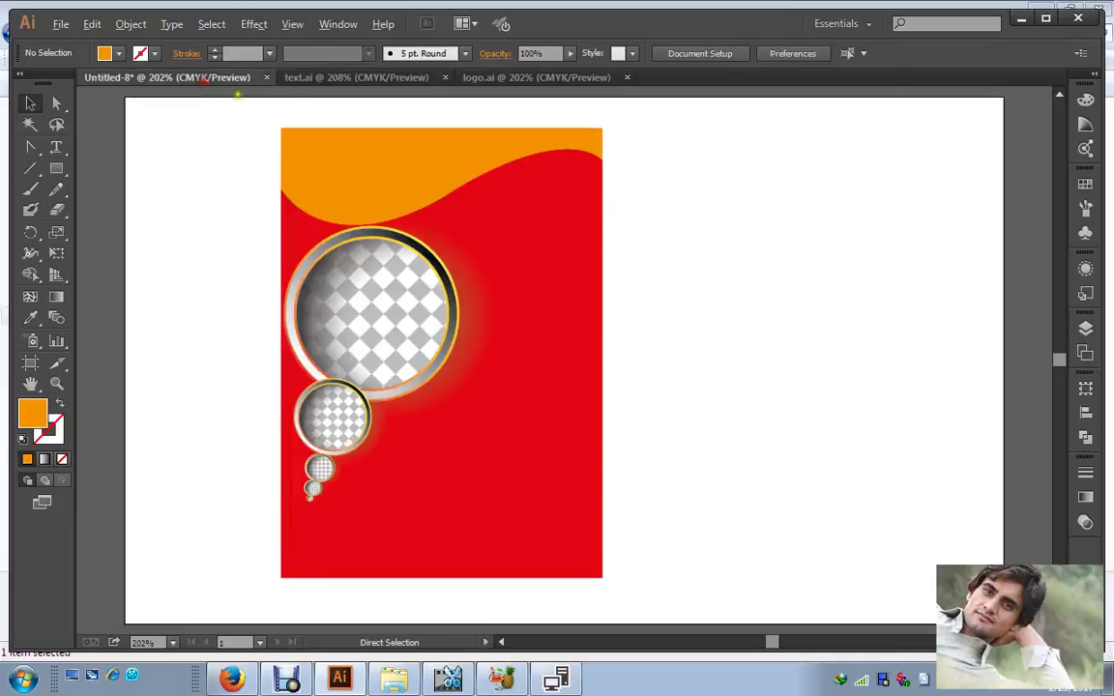
pyautogui.hotkey('ctrl', 'v')
# Step: Reflect the pasted banner across the vertical axis so its chevrons point left
pyautogui.rightClick(689, 357)
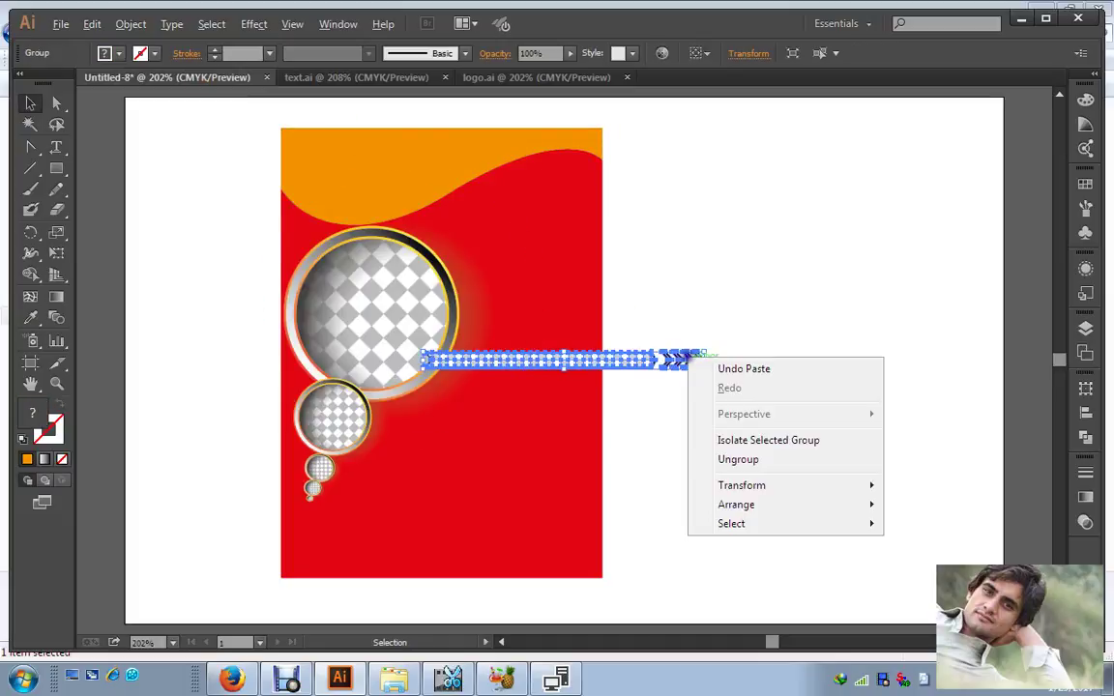
pyautogui.moveTo(737, 487)
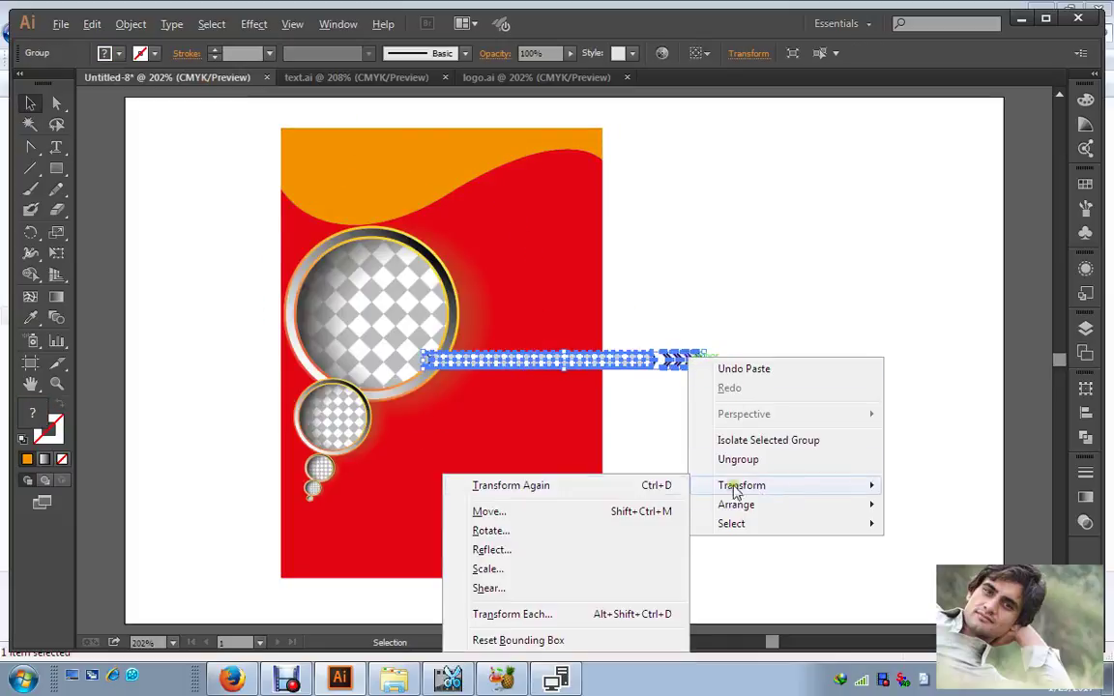
pyautogui.click(490, 551)
pyautogui.click(461, 270)
pyautogui.click(560, 448)
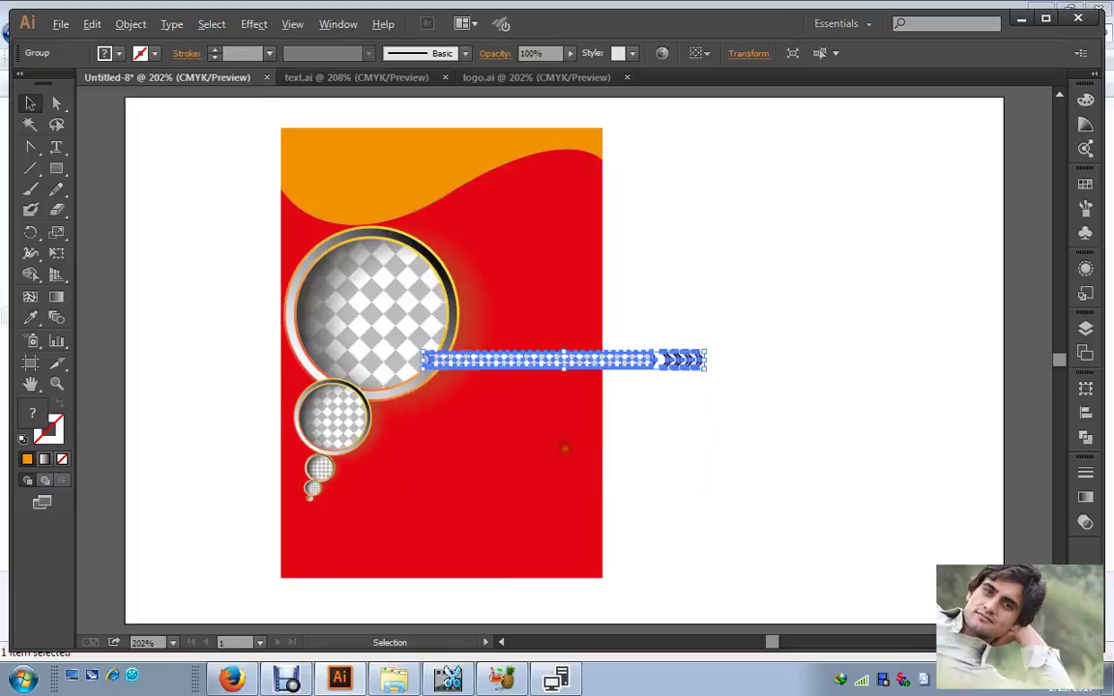
# Step: Move the banner to the flyer's bottom and align its pointed end with the right edge
pyautogui.moveTo(540, 356); pyautogui.dragTo(492, 503)
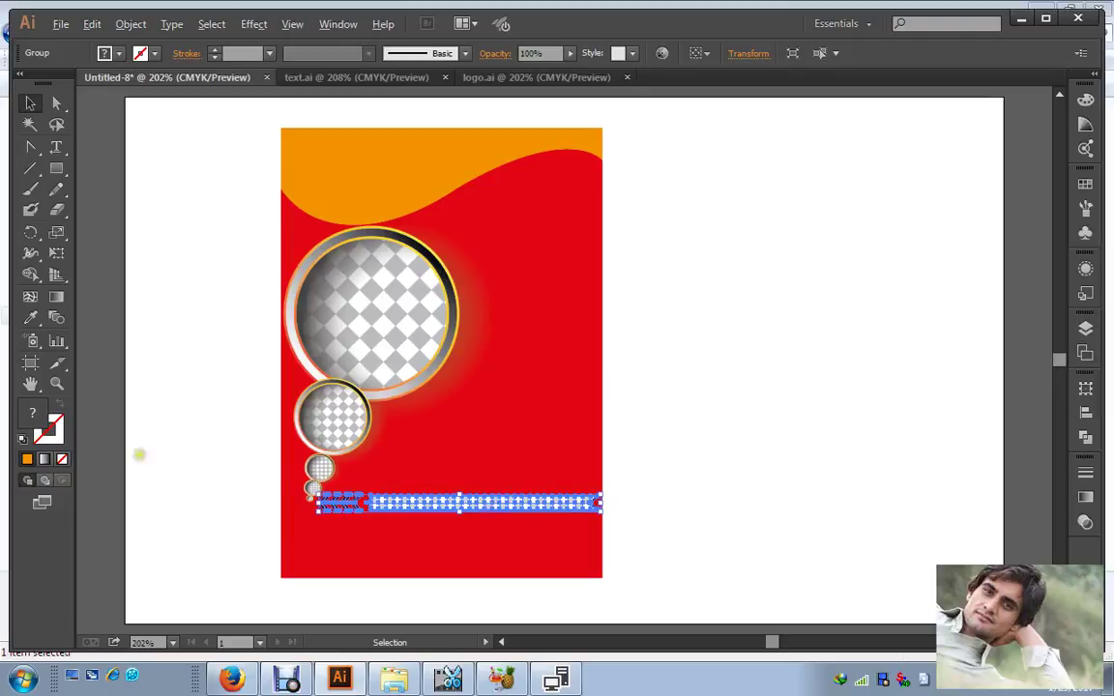
pyautogui.click(56, 384)
pyautogui.moveTo(606, 518); pyautogui.dragTo(612, 522)
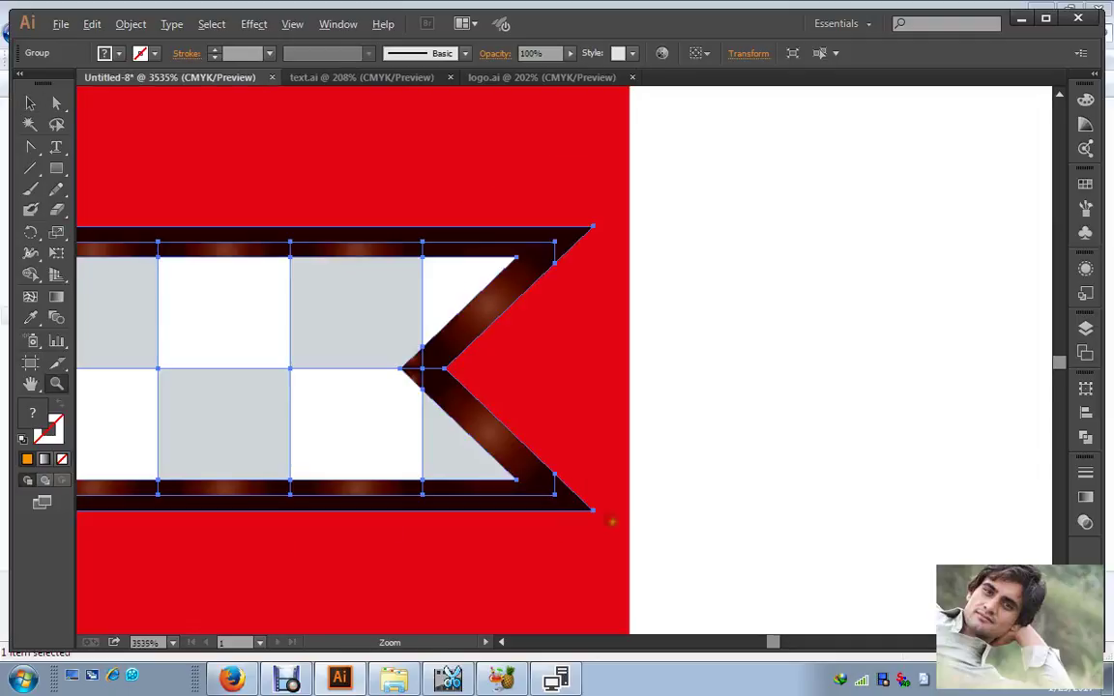
pyautogui.press('v')
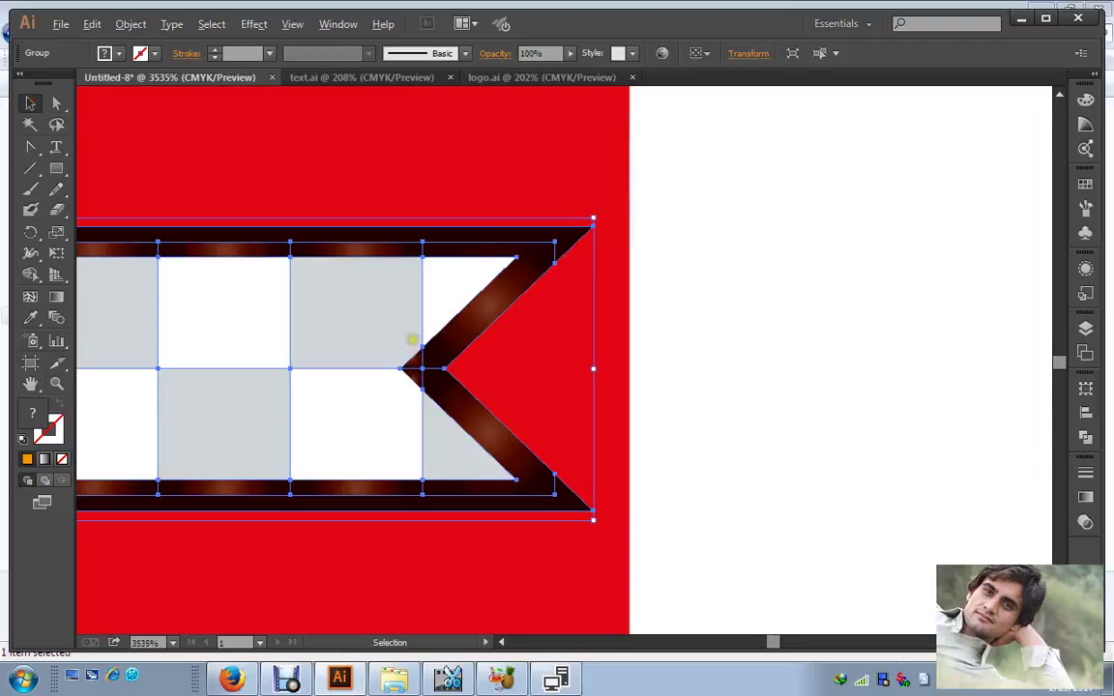
pyautogui.moveTo(412, 339); pyautogui.dragTo(448, 336)
pyautogui.click(760, 332)
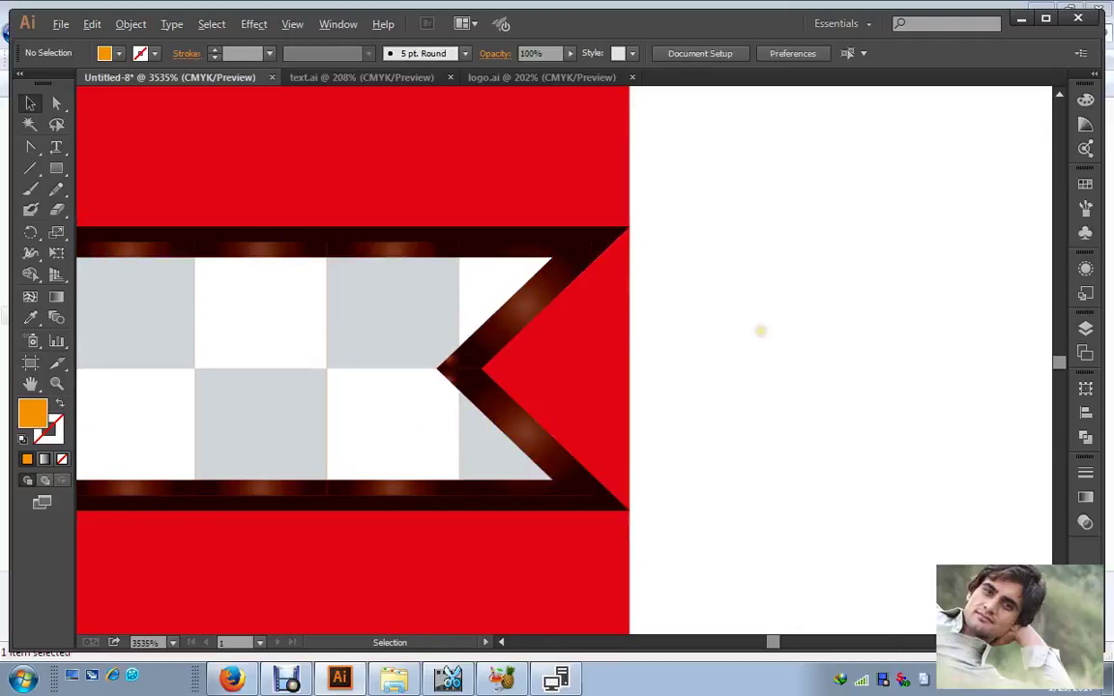
pyautogui.hotkey('ctrl', '0')
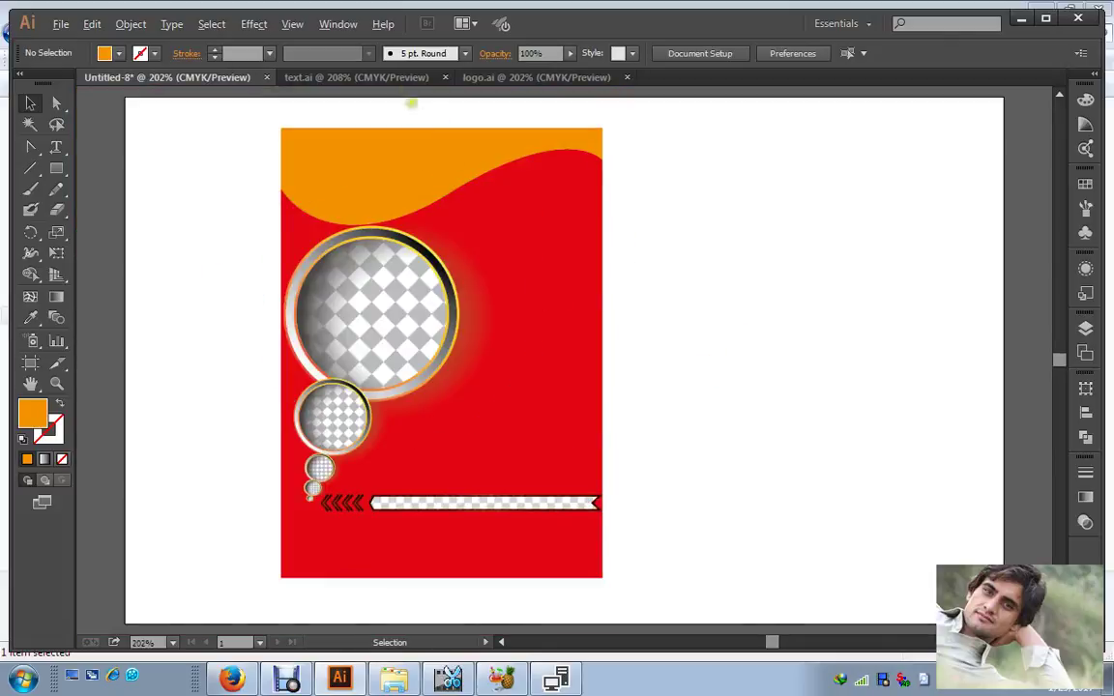
# Step: Drag the FLYER TEMPLATE title group from logo.ai into Untitled-8 and shrink it into the orange header
pyautogui.click(357, 73)
pyautogui.click(507, 77)
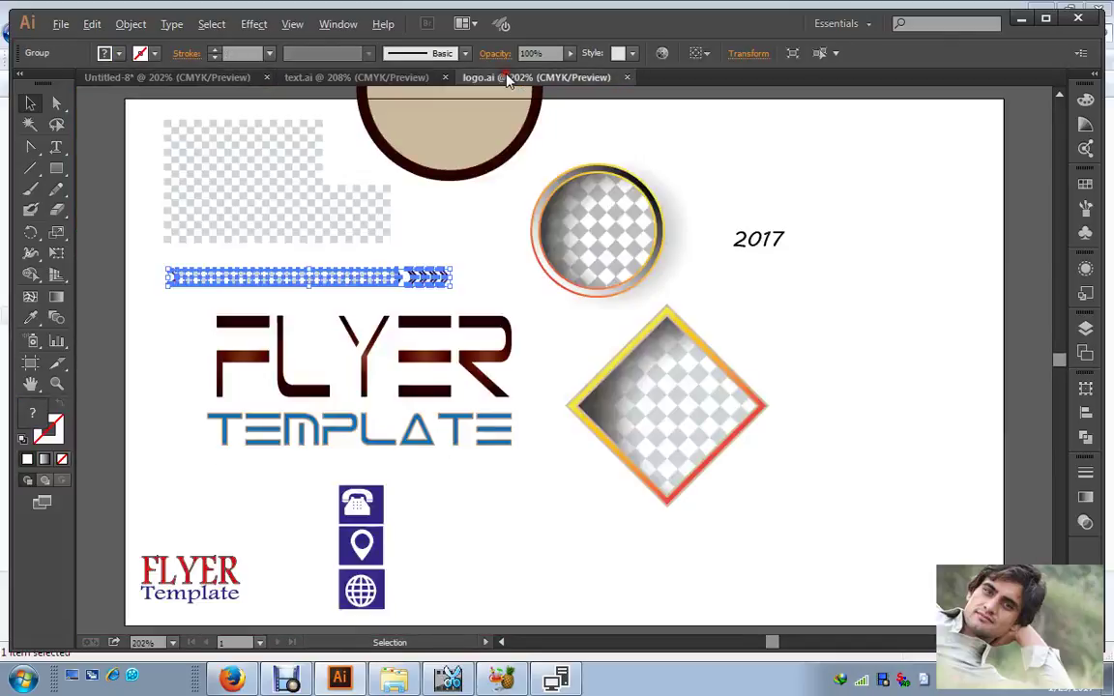
pyautogui.click(432, 352)
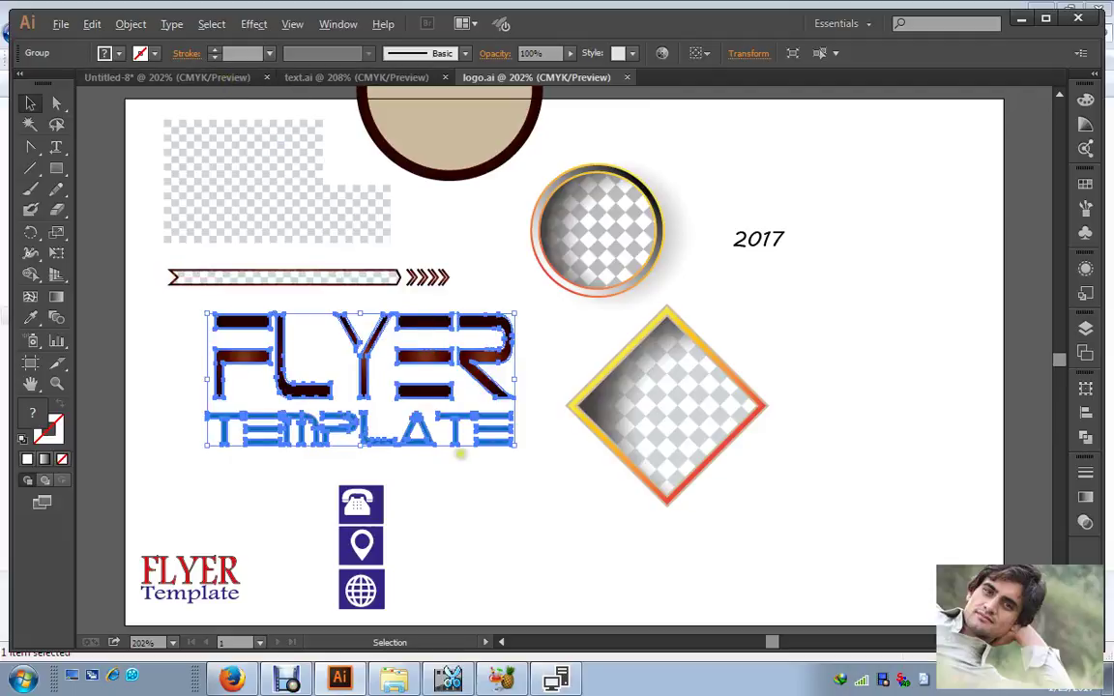
pyautogui.click(189, 78)
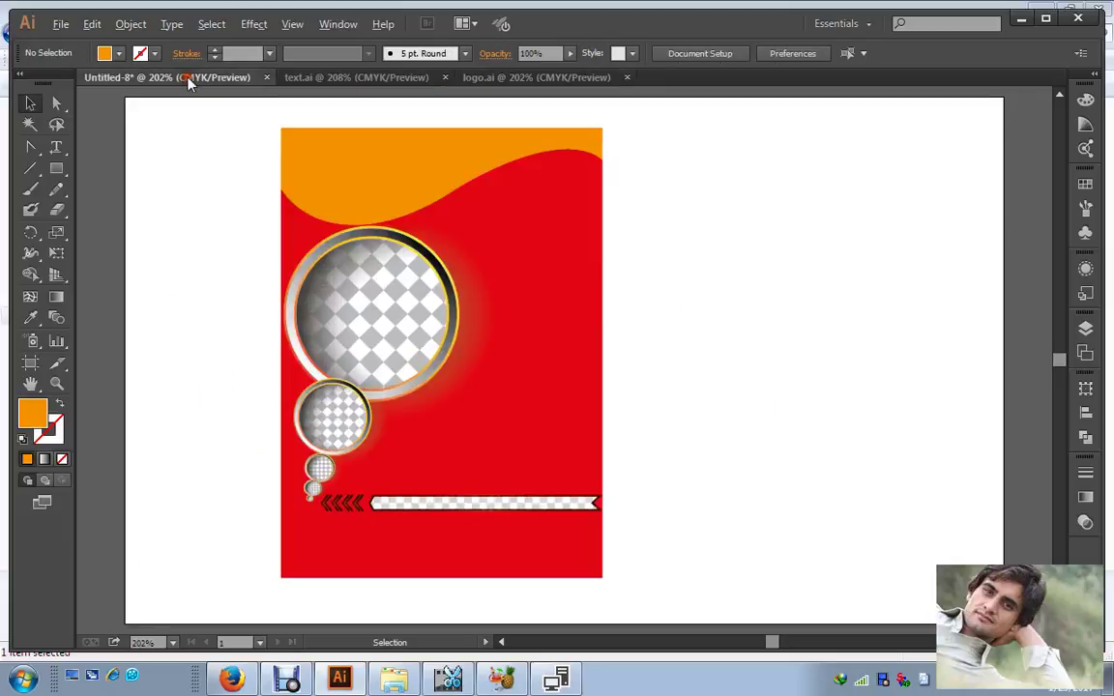
pyautogui.click(323, 78)
pyautogui.click(471, 79)
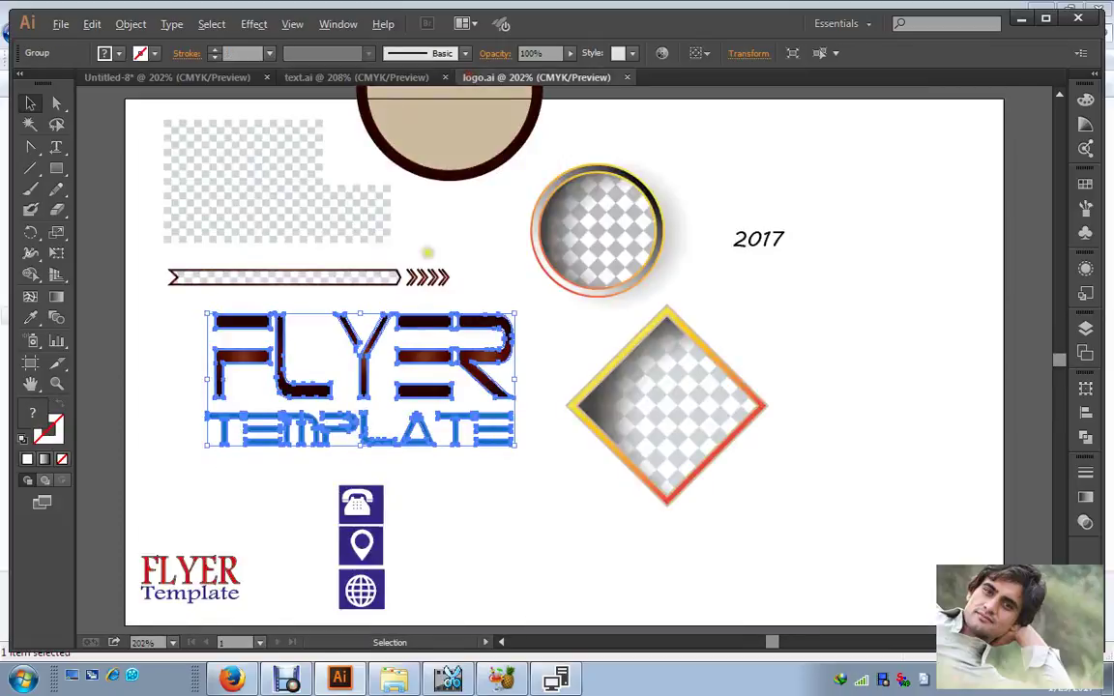
pyautogui.press('a')
pyautogui.moveTo(406, 325); pyautogui.dragTo(553, 307)
pyautogui.moveTo(699, 419); pyautogui.dragTo(435, 203)
pyautogui.click(620, 183)
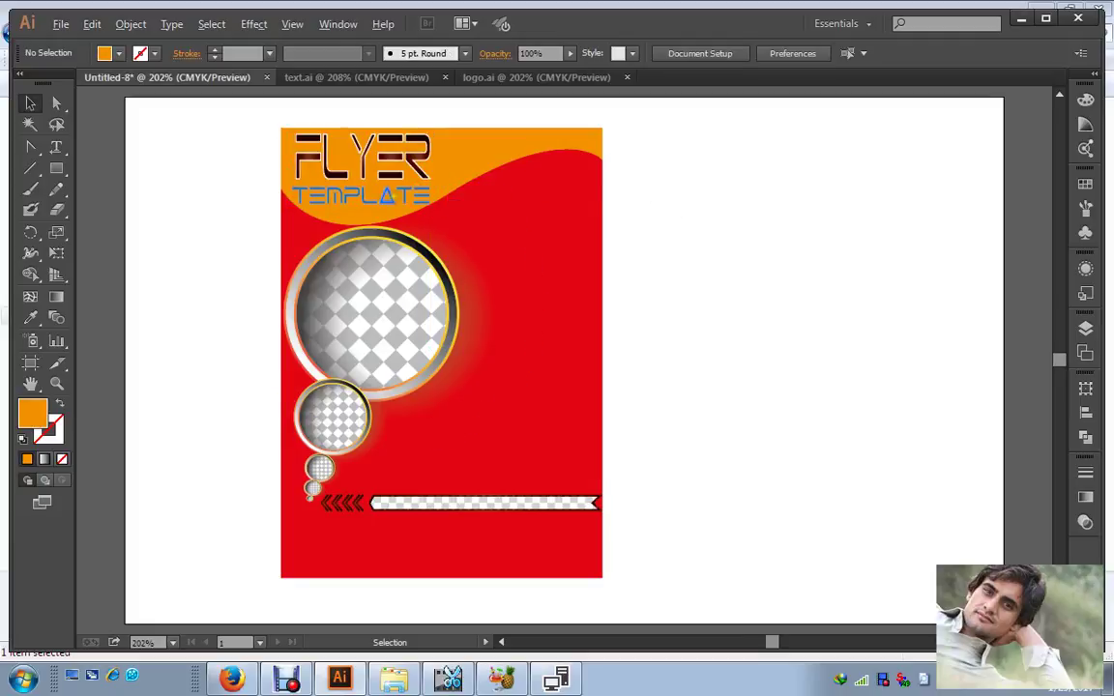
# Step: Bring the lower lorem ipsum paragraph from text.ai into the flyer and make its text white
pyautogui.click(317, 85)
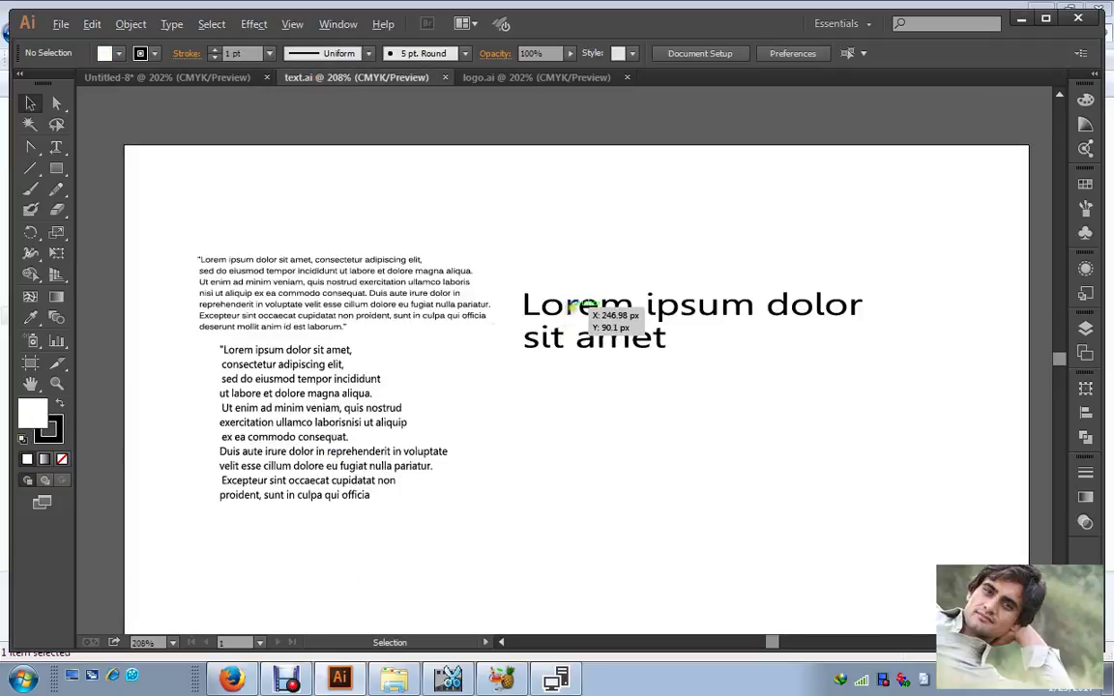
pyautogui.click(206, 77)
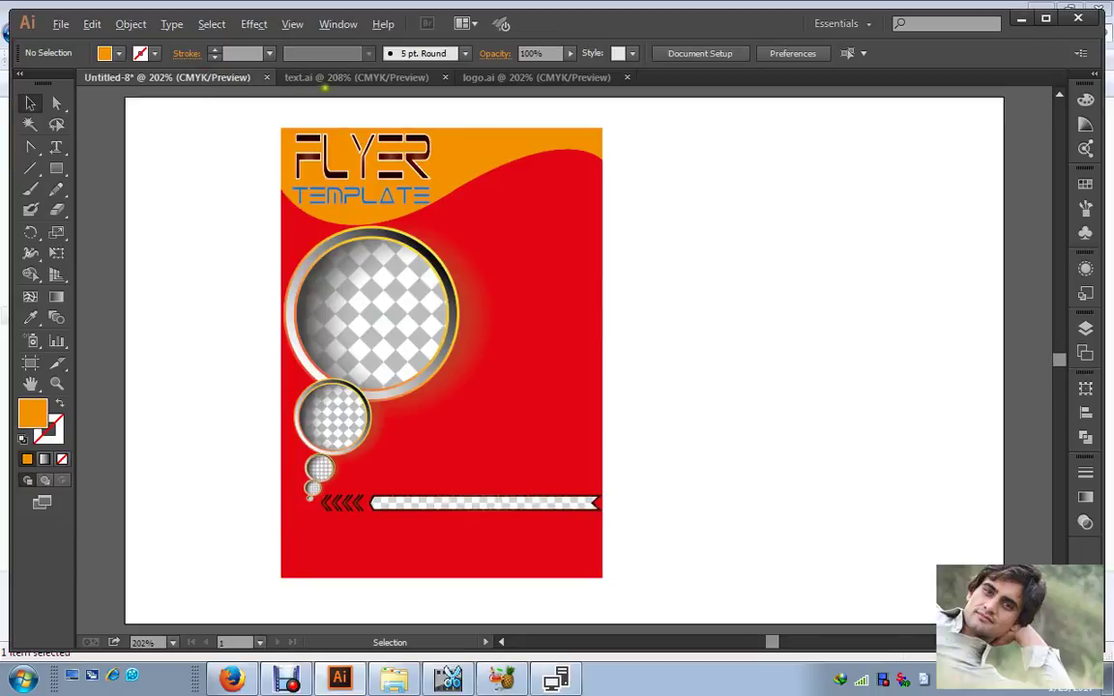
pyautogui.click(348, 78)
pyautogui.click(300, 387)
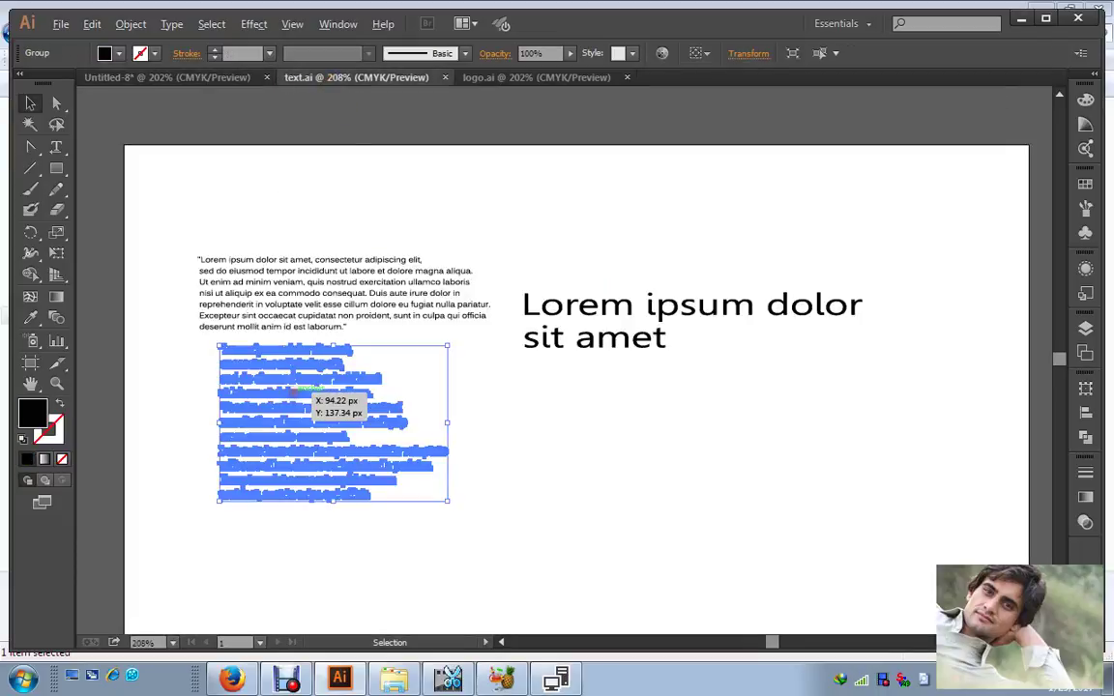
pyautogui.moveTo(287, 339); pyautogui.dragTo(520, 288)
pyautogui.click(119, 53)
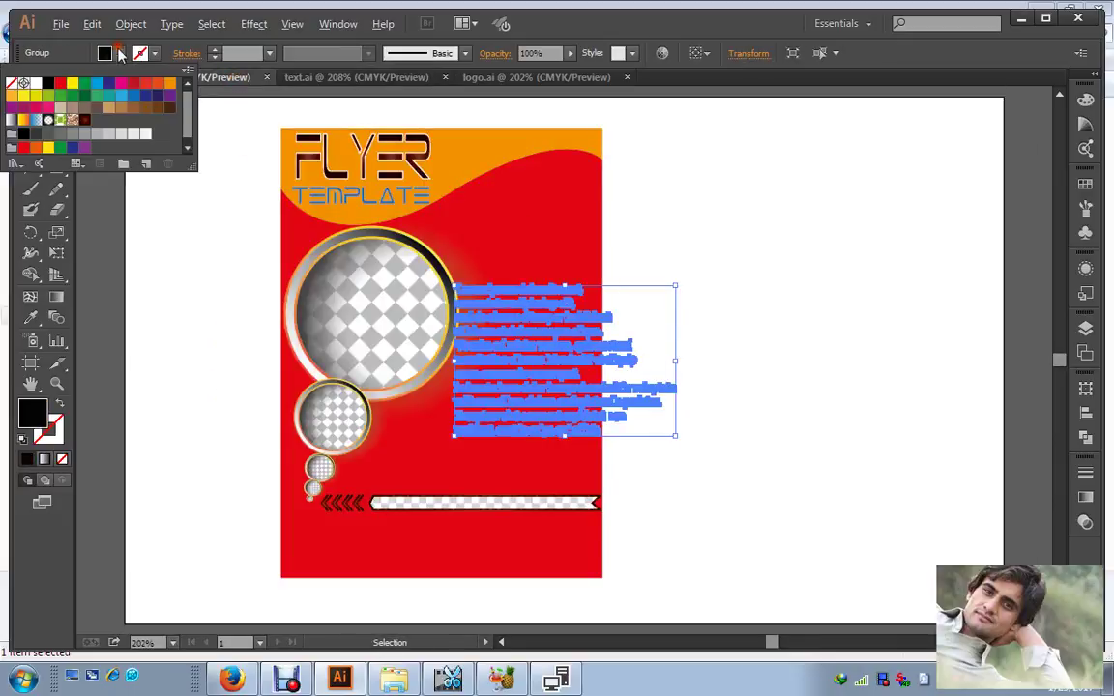
pyautogui.click(35, 83)
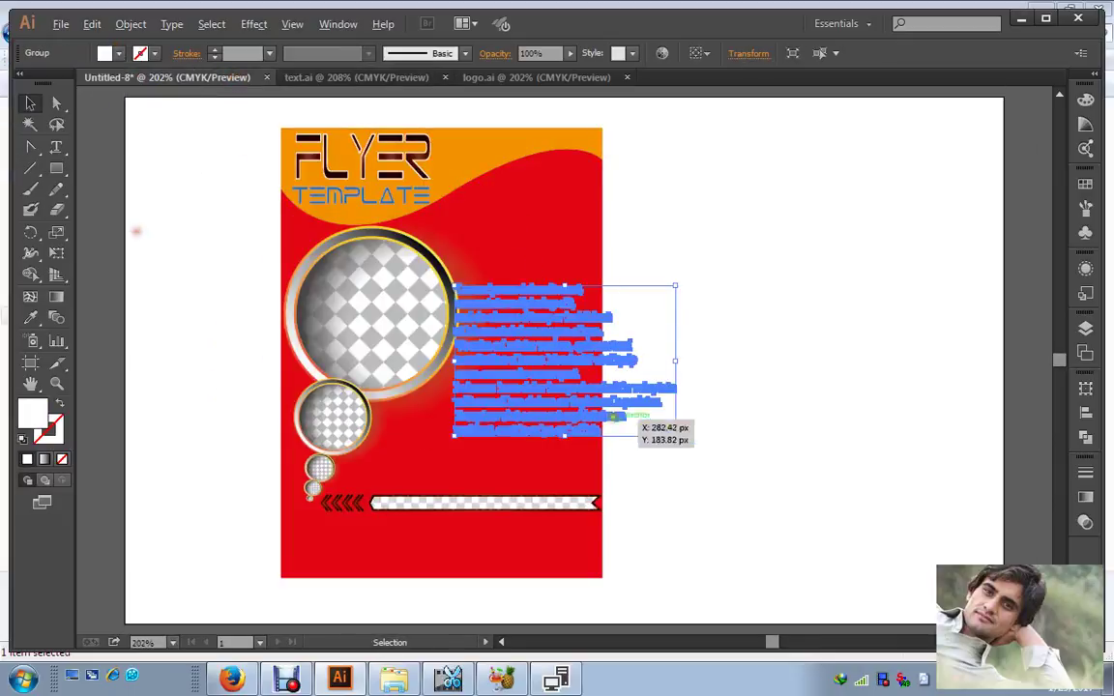
# Step: Resize the paragraph and position it at the upper right, just under the orange header
pyautogui.moveTo(675, 438); pyautogui.dragTo(579, 377)
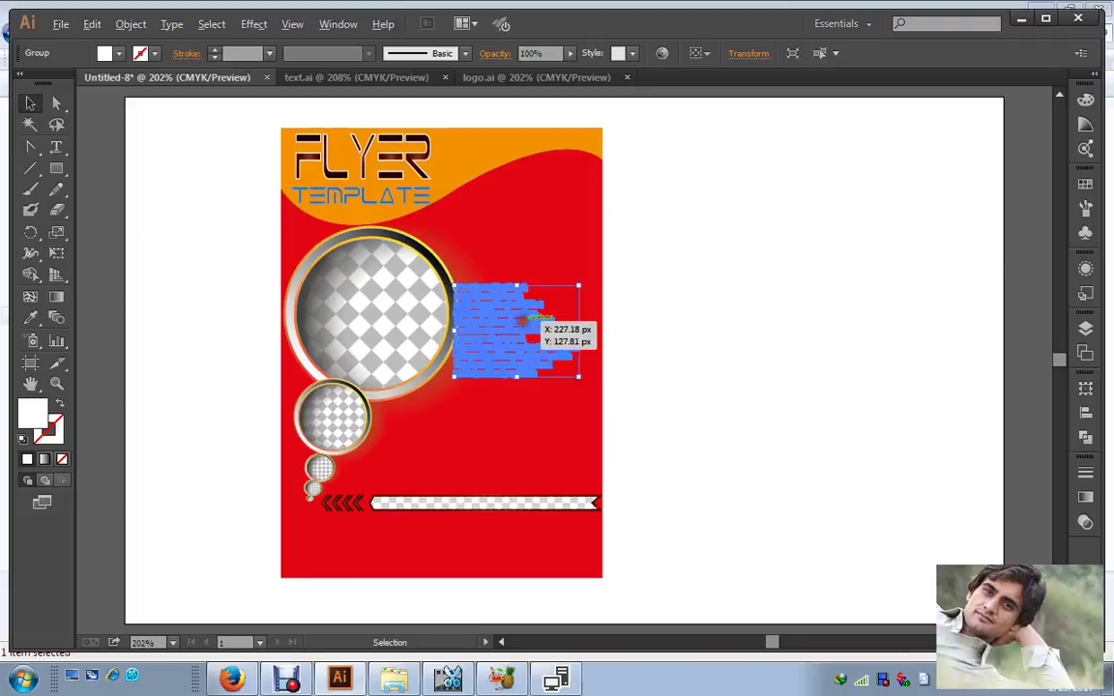
pyautogui.moveTo(534, 337); pyautogui.dragTo(556, 232)
pyautogui.click(638, 254)
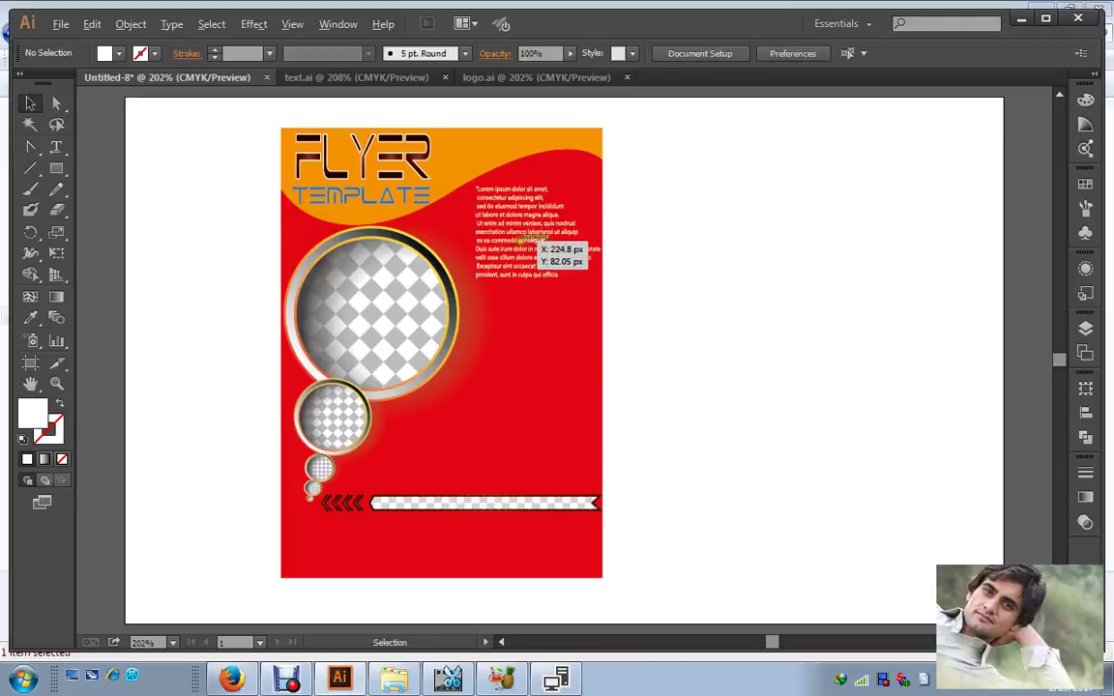
pyautogui.click(526, 244)
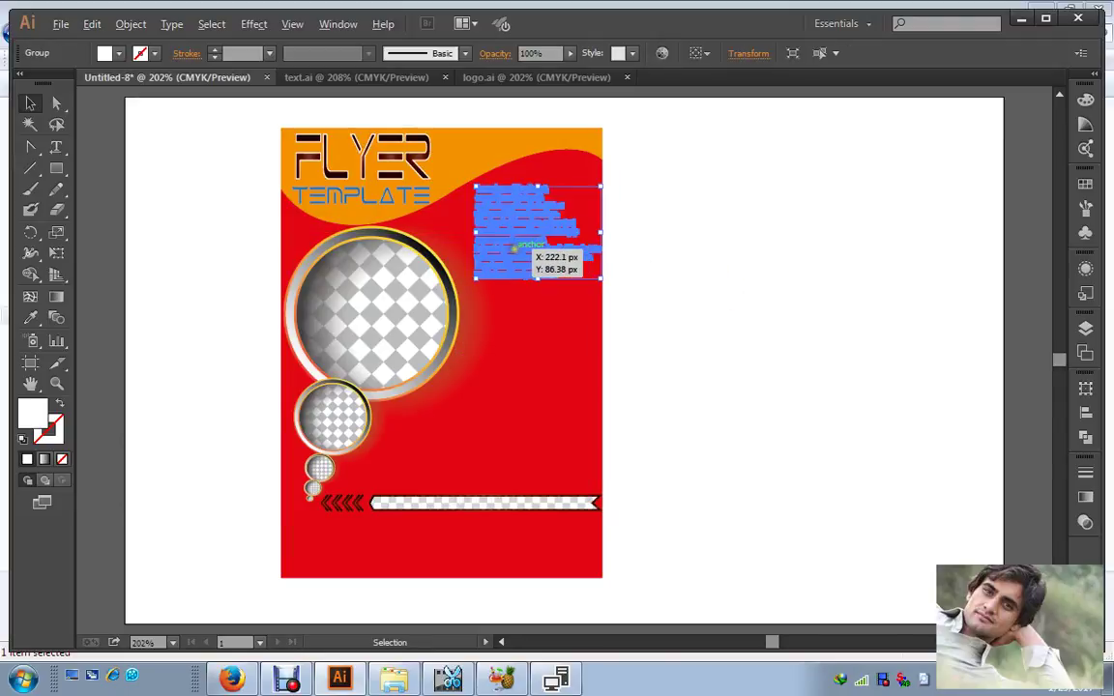
pyautogui.moveTo(513, 247); pyautogui.dragTo(502, 262)
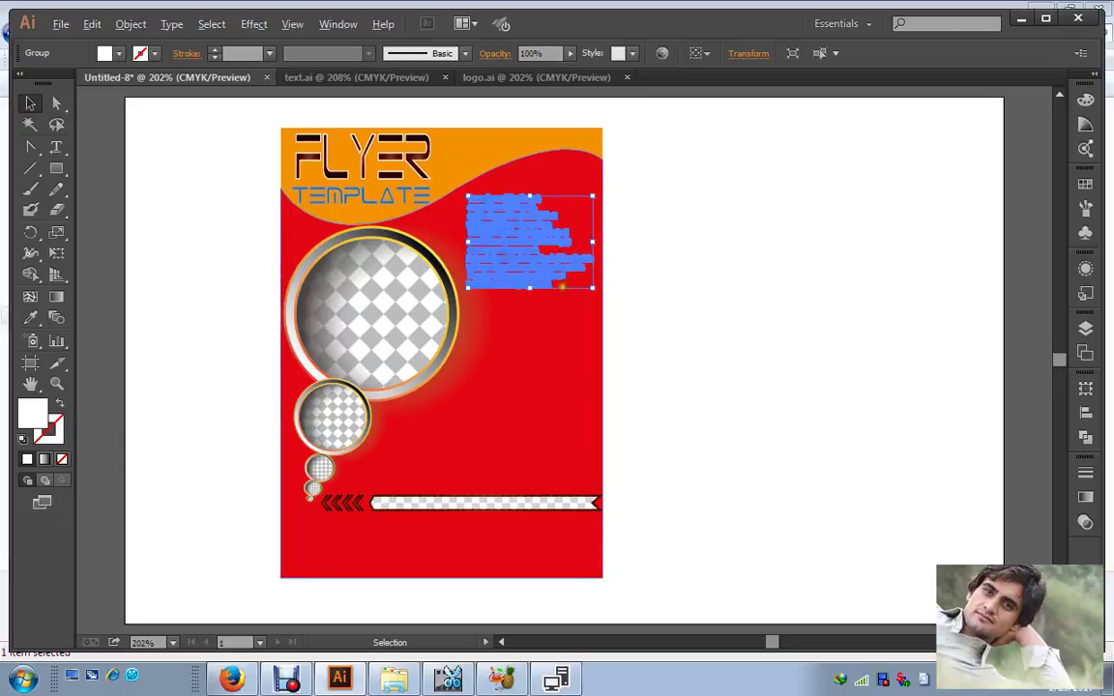
pyautogui.moveTo(592, 288); pyautogui.dragTo(602, 299)
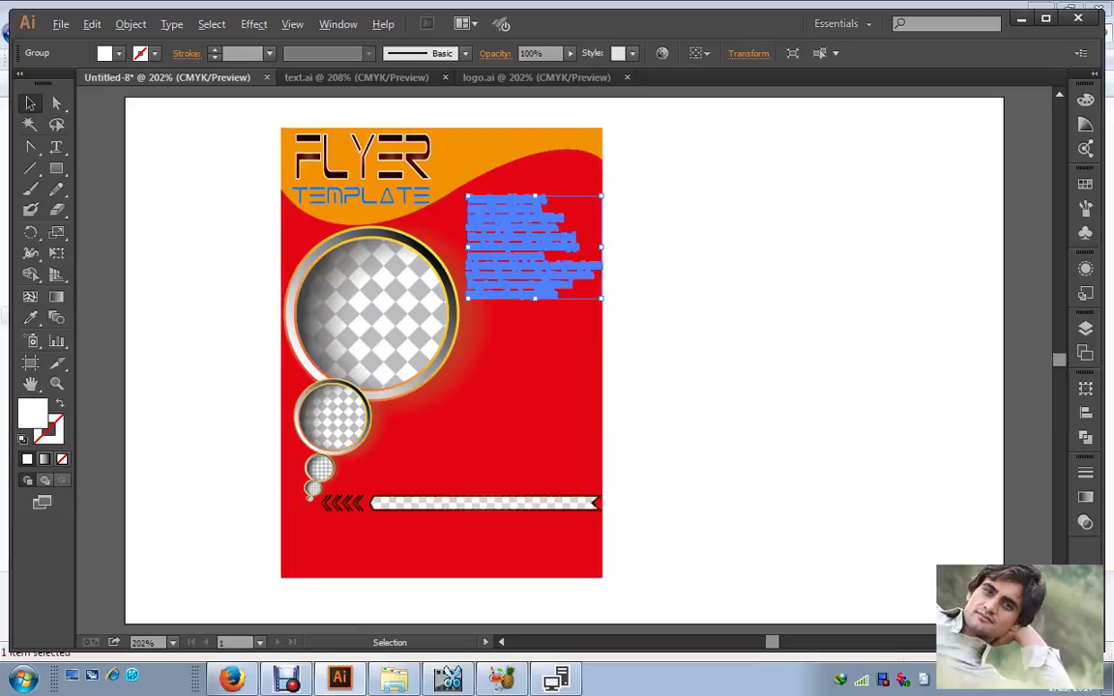
pyautogui.press('Up')
pyautogui.press('Up')
pyautogui.press('Up')
pyautogui.press('Up')
pyautogui.press('Up')
pyautogui.press('Up')
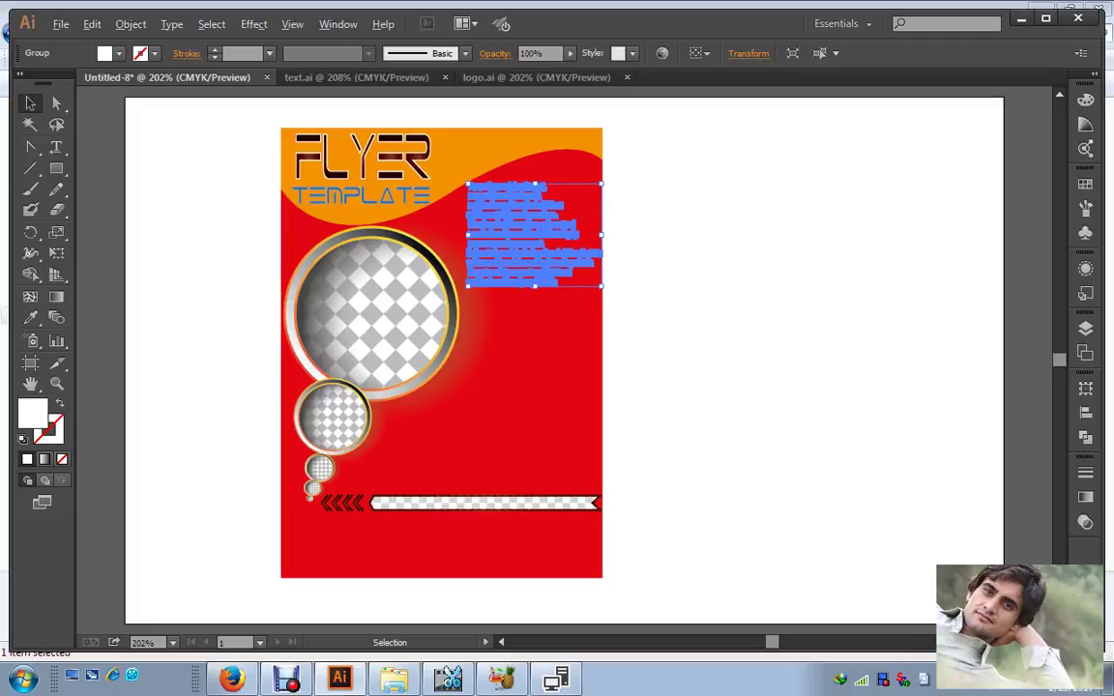
pyautogui.click(685, 226)
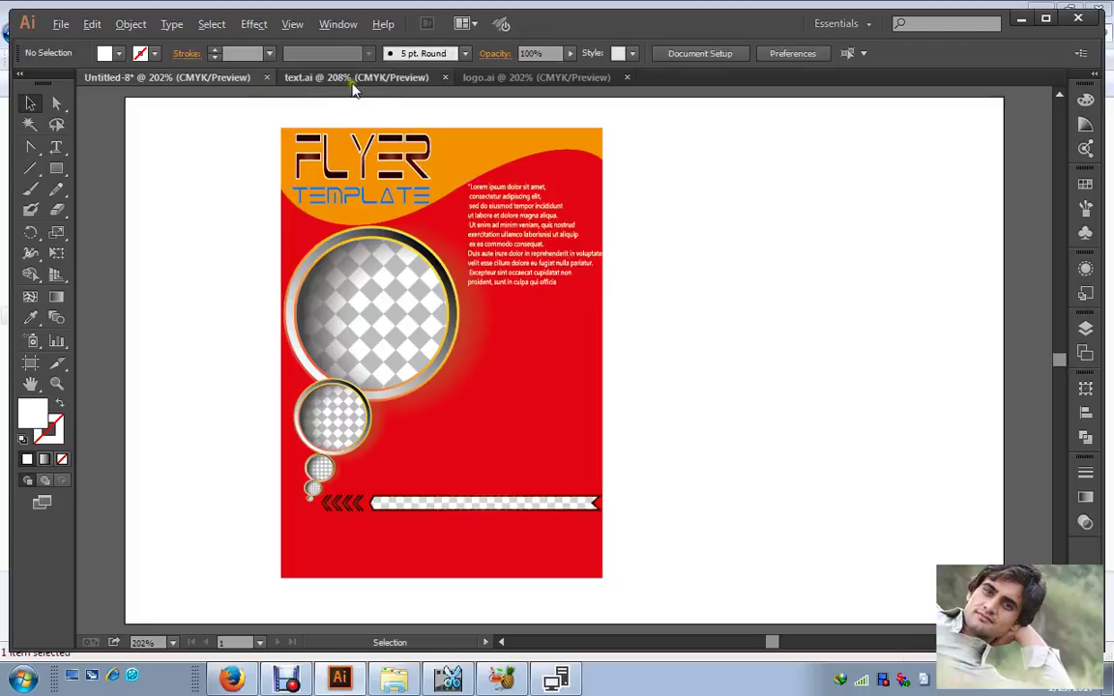
# Step: Bring the wide paragraph from text.ai into the flyer and size it above the checkered bar
pyautogui.click(300, 77)
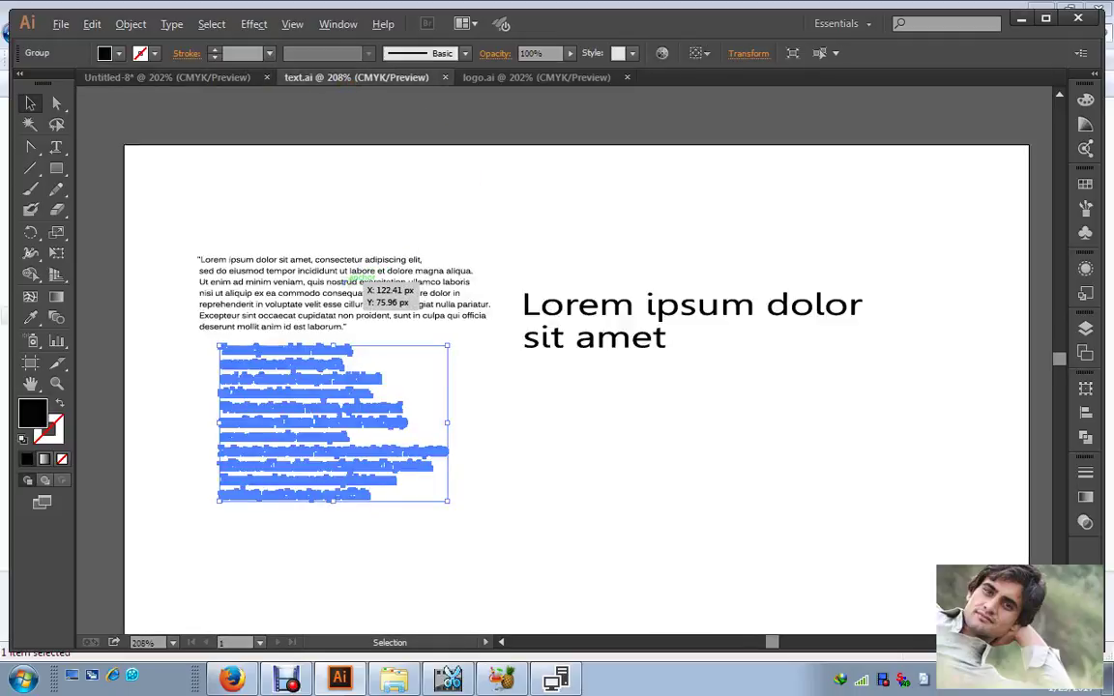
pyautogui.click(308, 254)
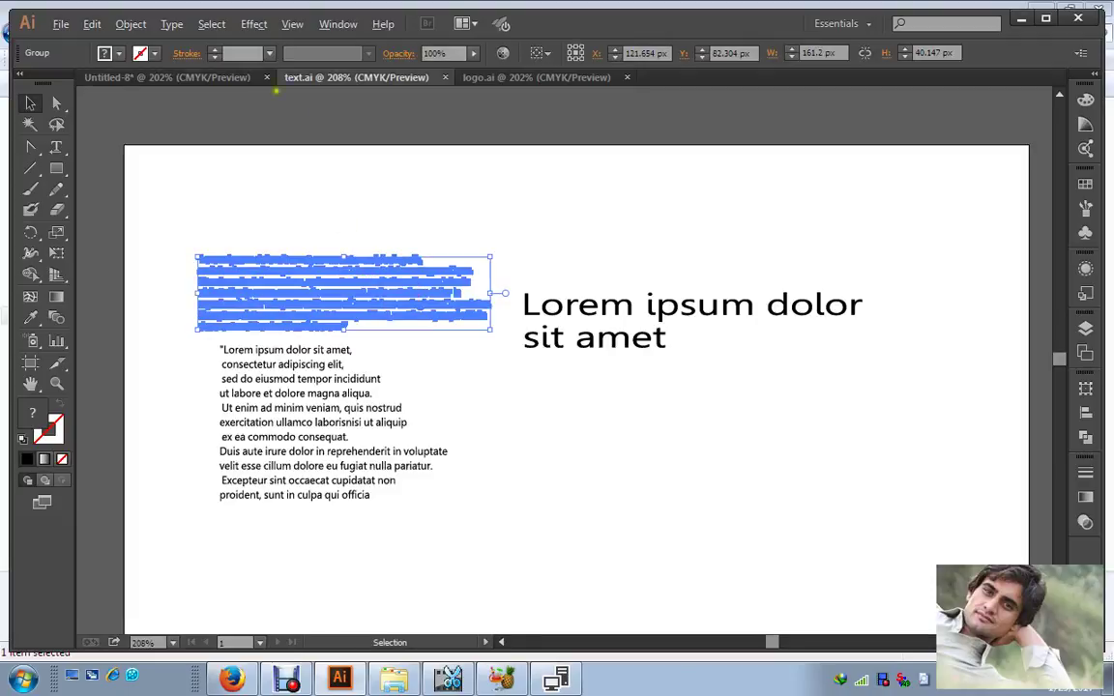
pyautogui.moveTo(276, 90); pyautogui.dragTo(673, 396)
pyautogui.moveTo(553, 350); pyautogui.dragTo(501, 448)
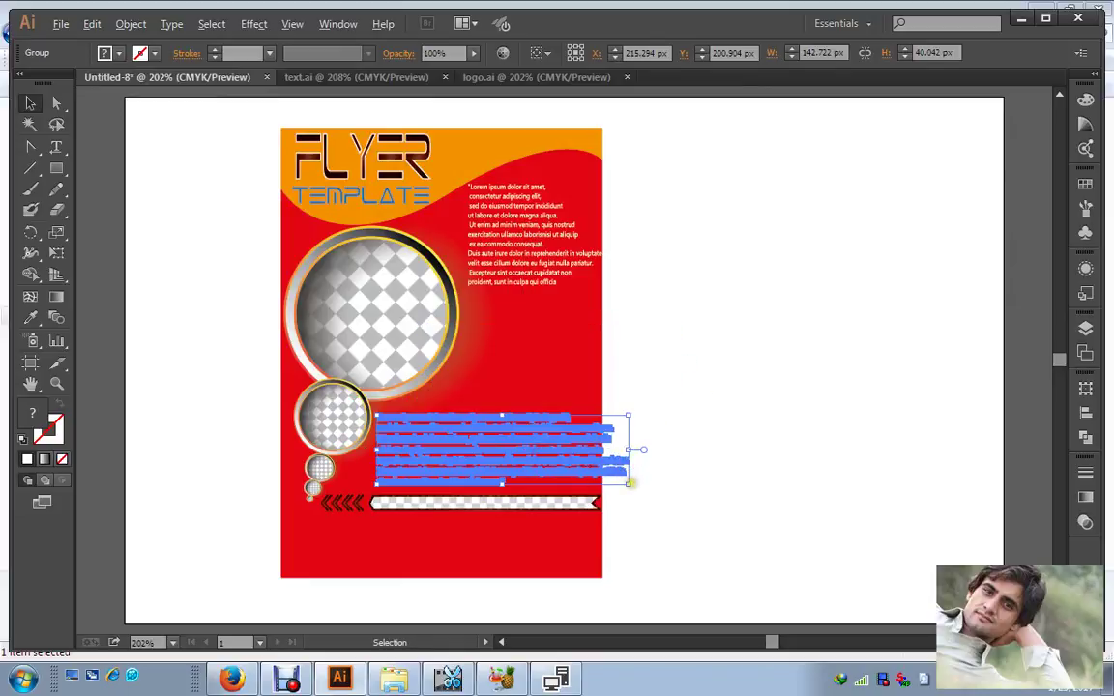
pyautogui.moveTo(630, 486); pyautogui.dragTo(626, 484)
pyautogui.moveTo(611, 487)
pyautogui.mouseDown()
pyautogui.moveTo(588, 480)
pyautogui.moveTo(595, 489)
pyautogui.mouseUp()
pyautogui.click(706, 457)
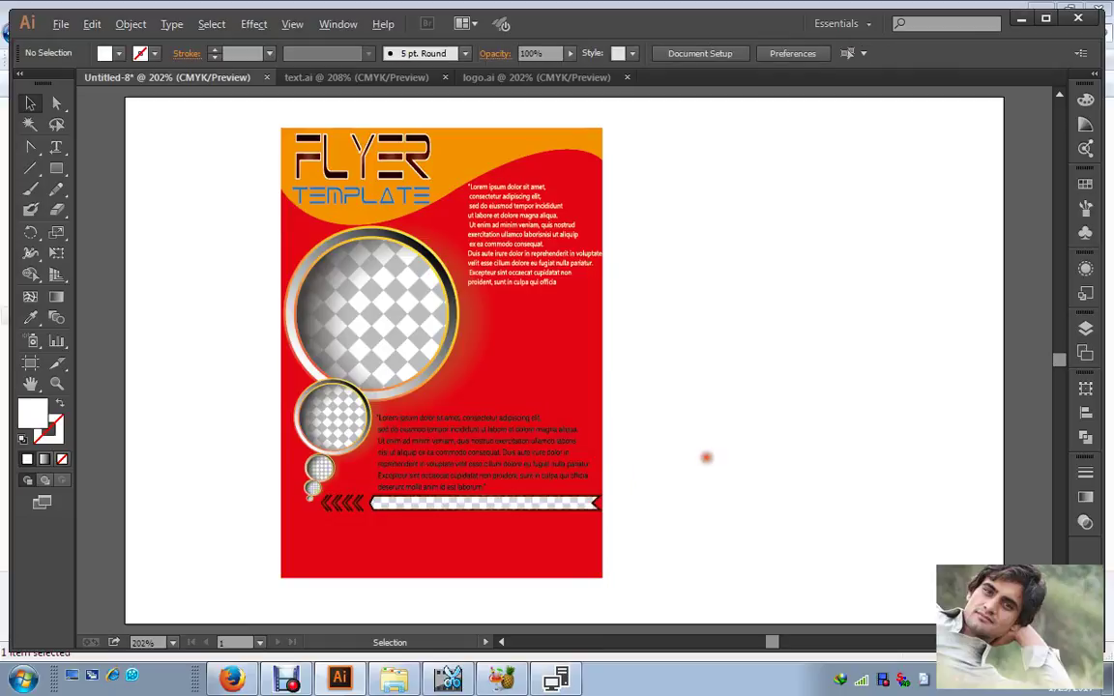
# Step: Widen the lower paragraph to the flyer's edge, fill it White, and return to text.ai
pyautogui.click(551, 453)
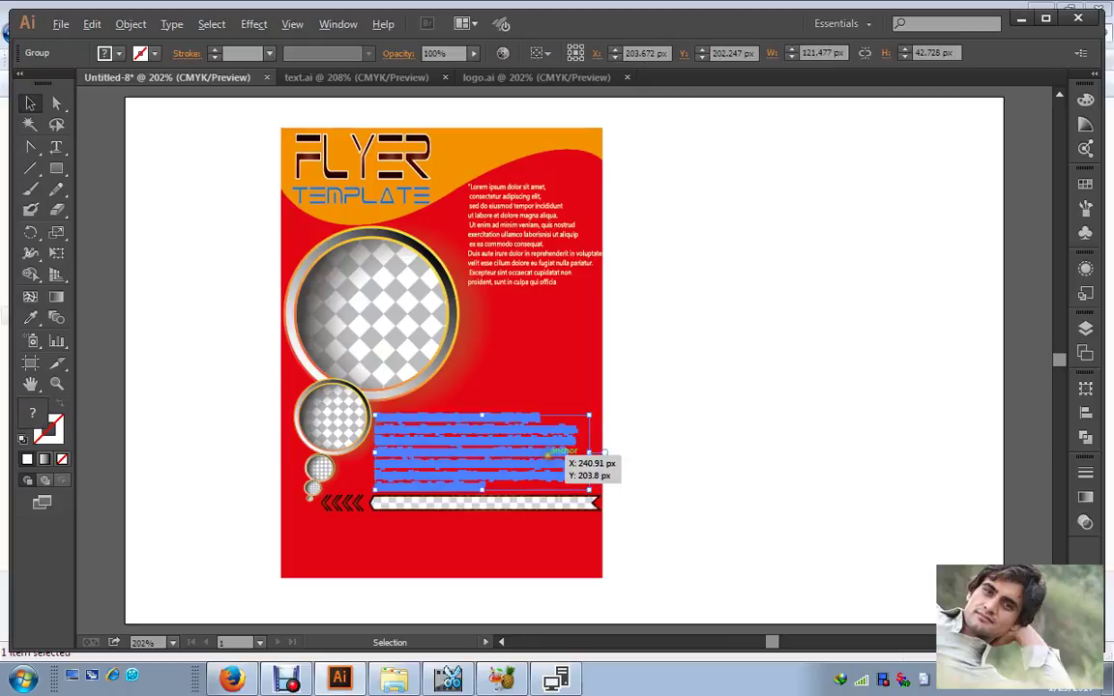
pyautogui.moveTo(587, 452); pyautogui.dragTo(598, 452)
pyautogui.click(108, 53)
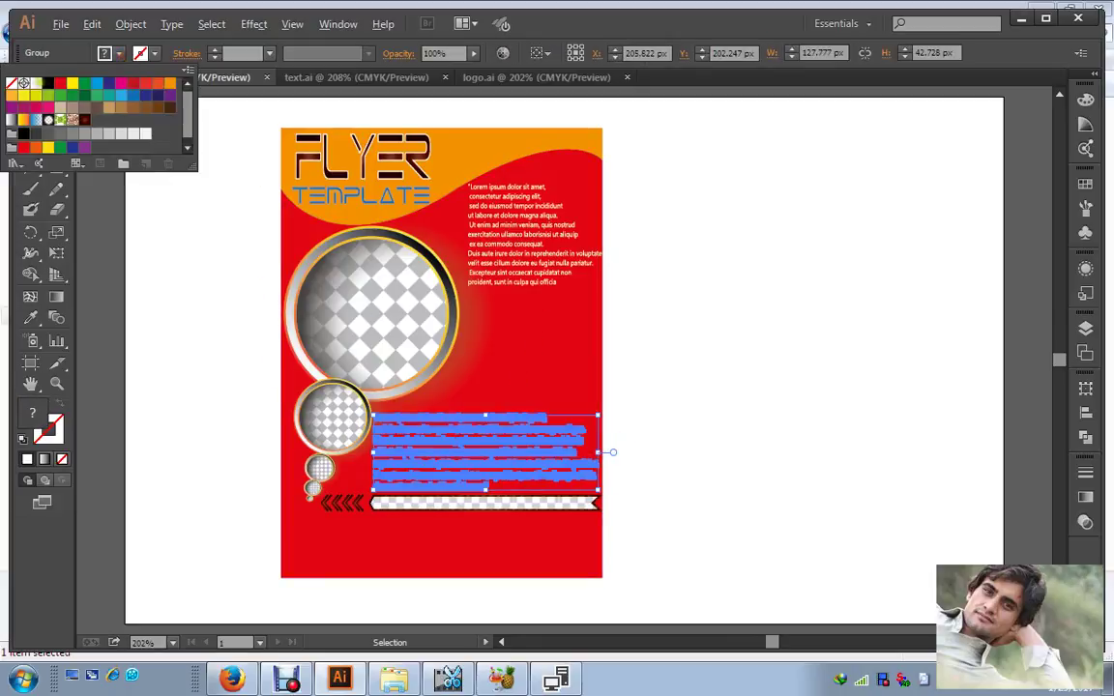
pyautogui.click(36, 83)
pyautogui.click(771, 259)
pyautogui.click(771, 259)
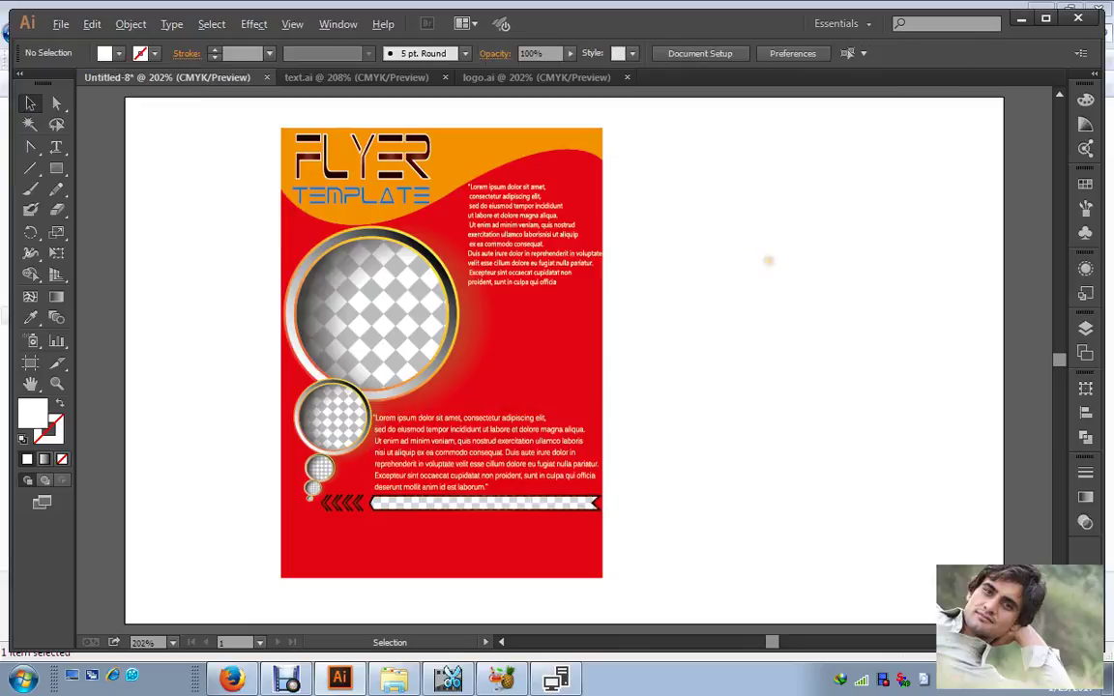
pyautogui.click(348, 77)
pyautogui.click(553, 232)
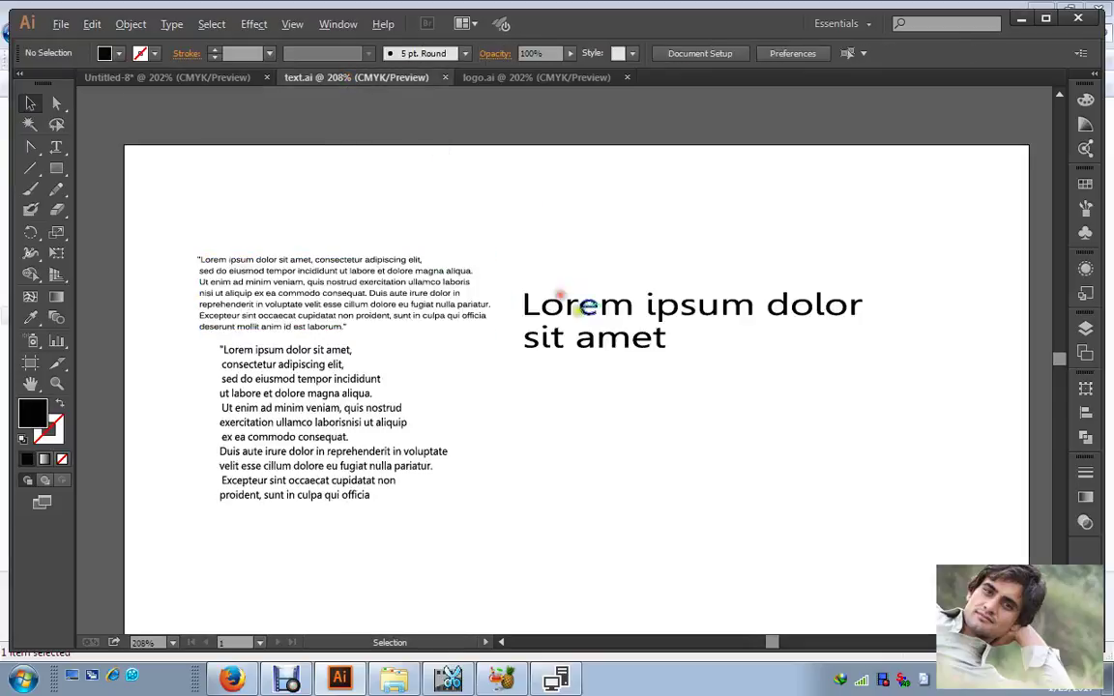
# Step: Copy the 'Lorem ipsum dolor sit amet' heading into the flyer, scaled above the lower paragraph
pyautogui.click(530, 306)
pyautogui.hotkey('ctrl', 'c')
pyautogui.click(204, 71)
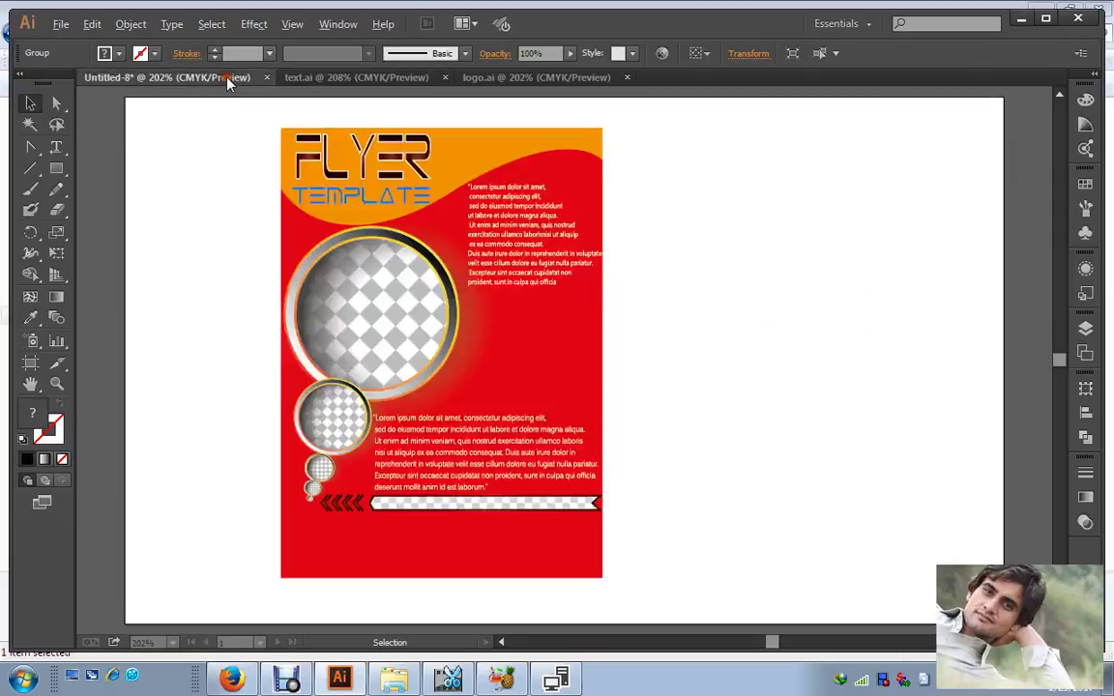
pyautogui.hotkey('ctrl', 'v')
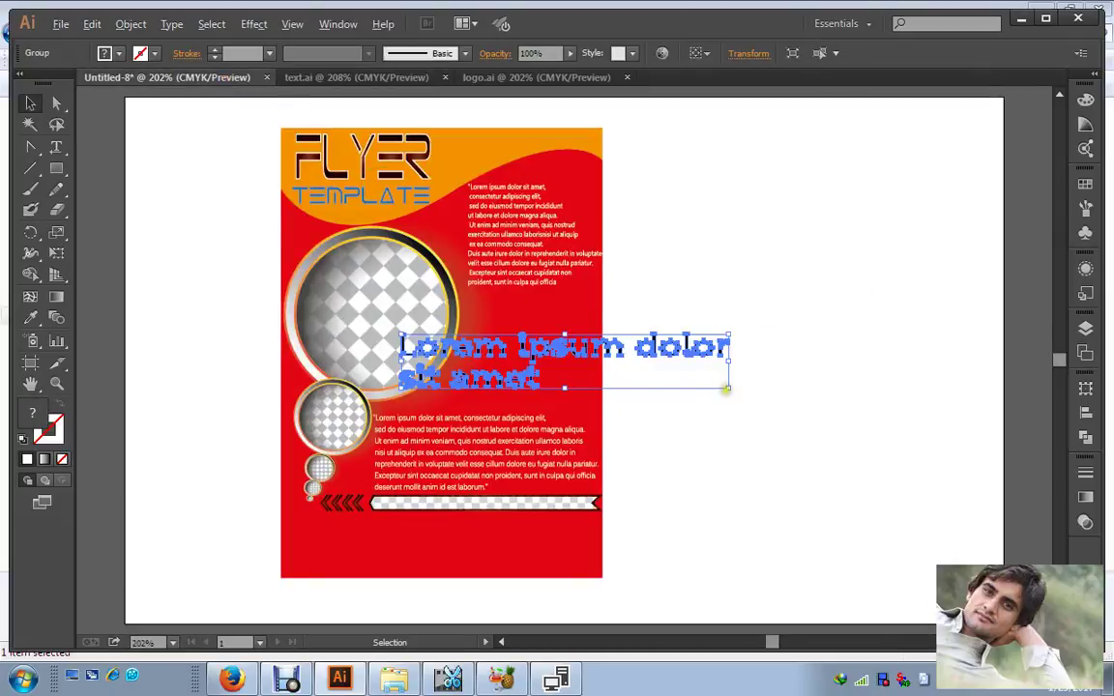
pyautogui.moveTo(726, 389); pyautogui.dragTo(580, 379)
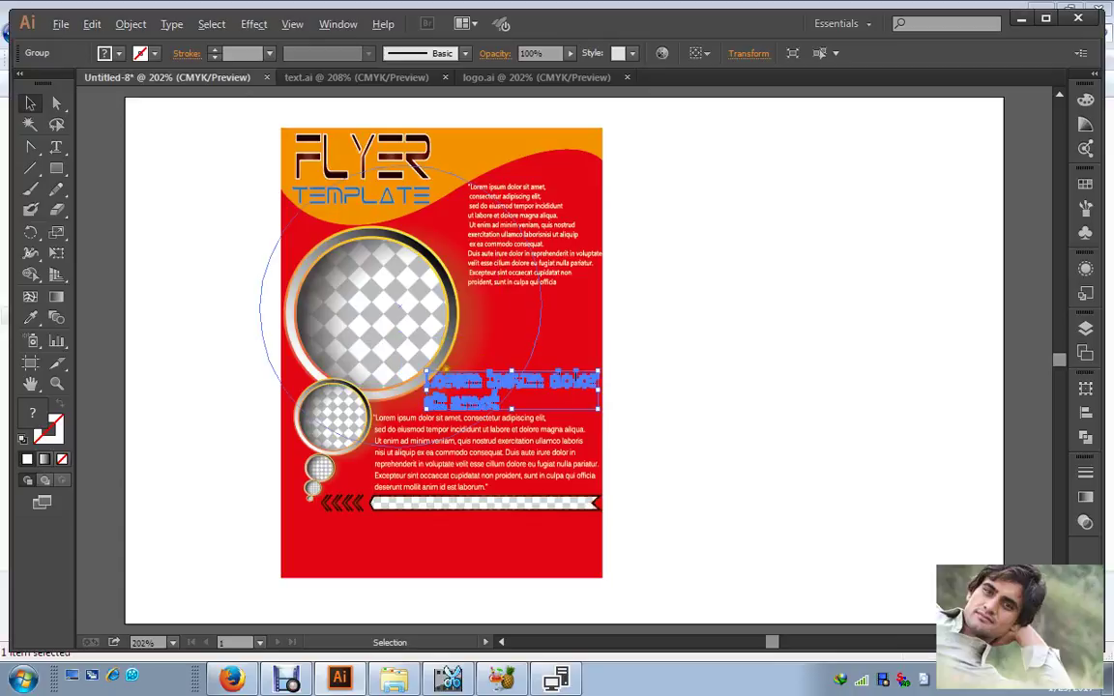
pyautogui.moveTo(426, 370)
pyautogui.mouseDown()
pyautogui.moveTo(366, 363)
pyautogui.moveTo(443, 366)
pyautogui.moveTo(431, 367)
pyautogui.moveTo(443, 375)
pyautogui.mouseUp()
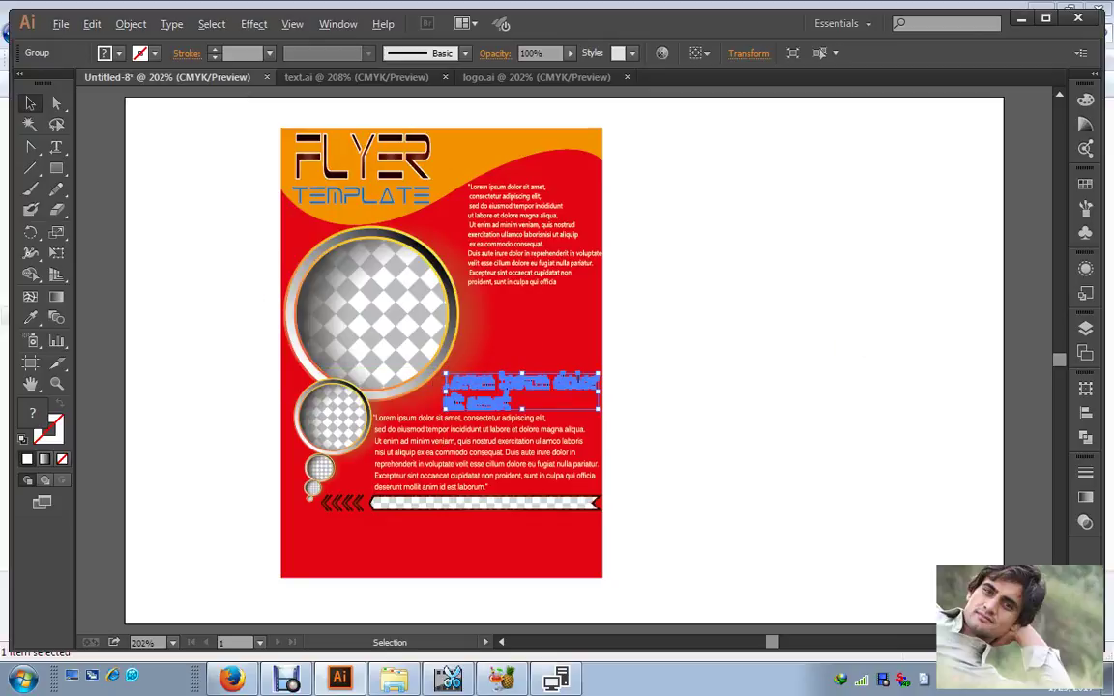
# Step: Try orange and then dark red fills on the heading
pyautogui.click(120, 53)
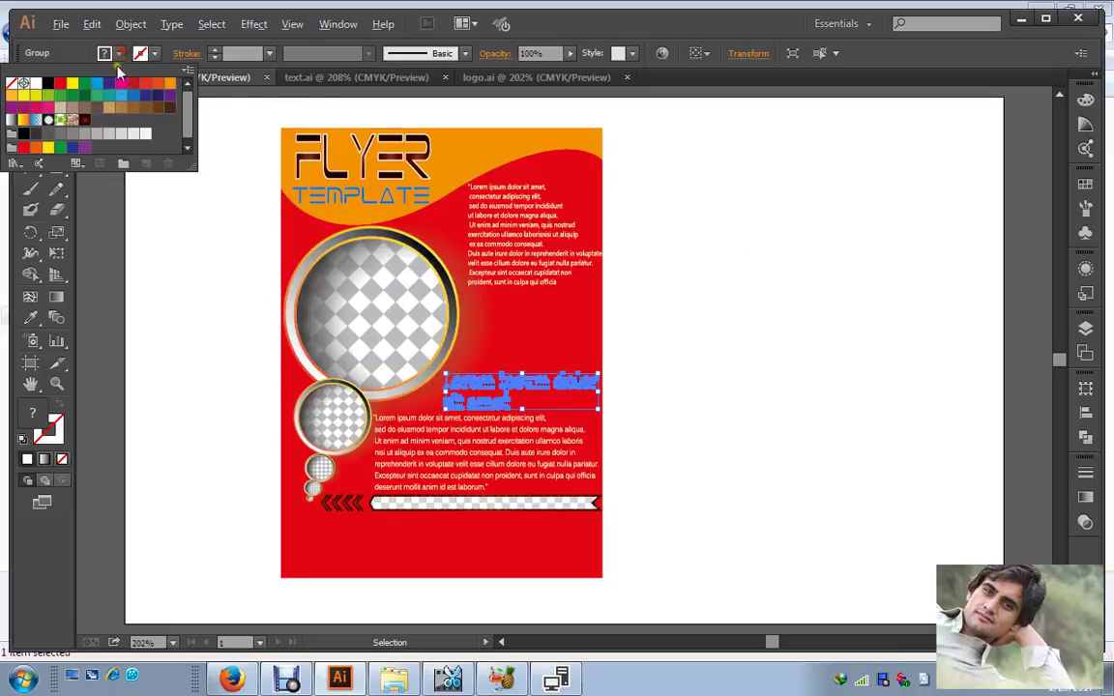
pyautogui.click(171, 83)
pyautogui.click(774, 219)
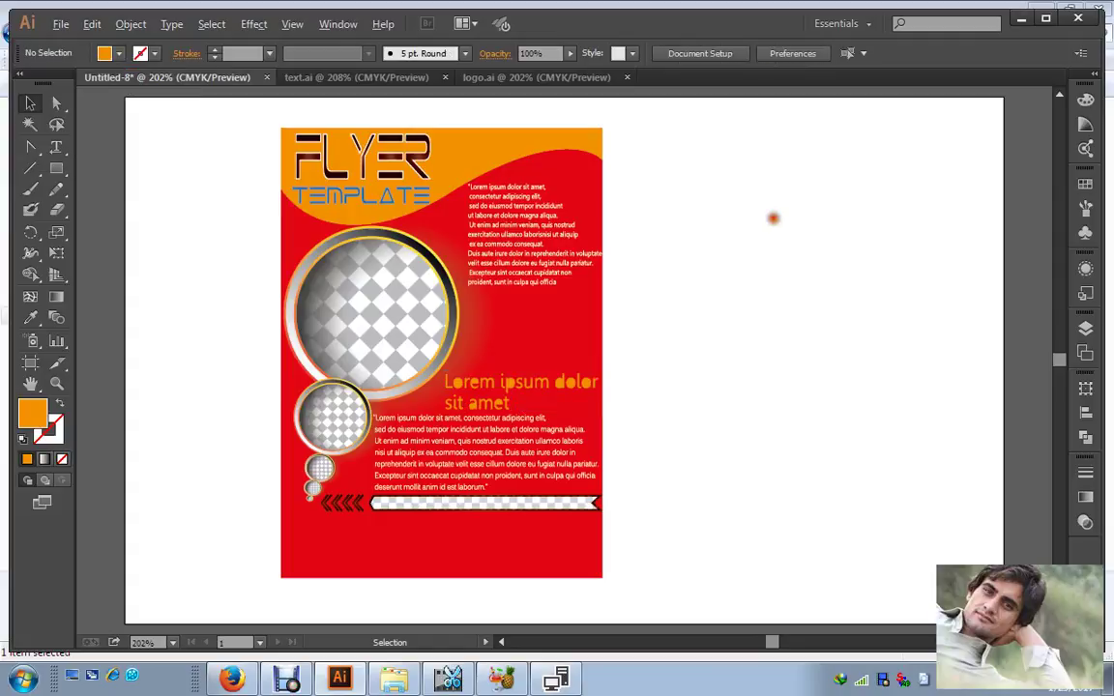
pyautogui.moveTo(621, 381); pyautogui.dragTo(585, 385)
pyautogui.click(118, 54)
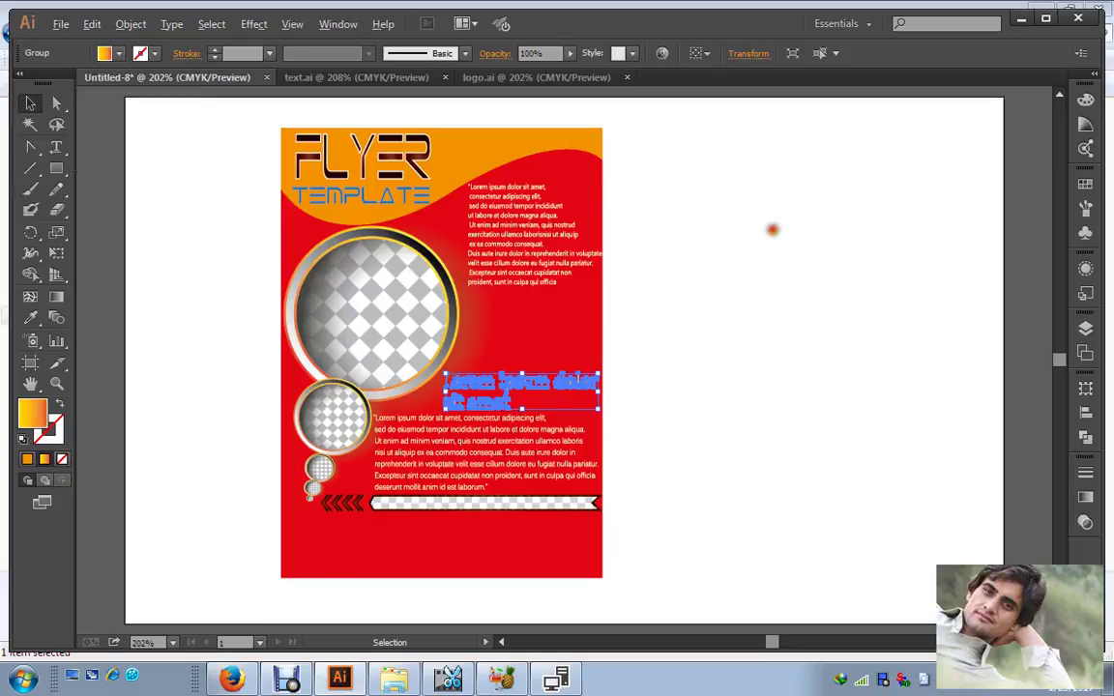
pyautogui.click(772, 229)
pyautogui.moveTo(613, 381); pyautogui.dragTo(530, 347)
pyautogui.click(119, 53)
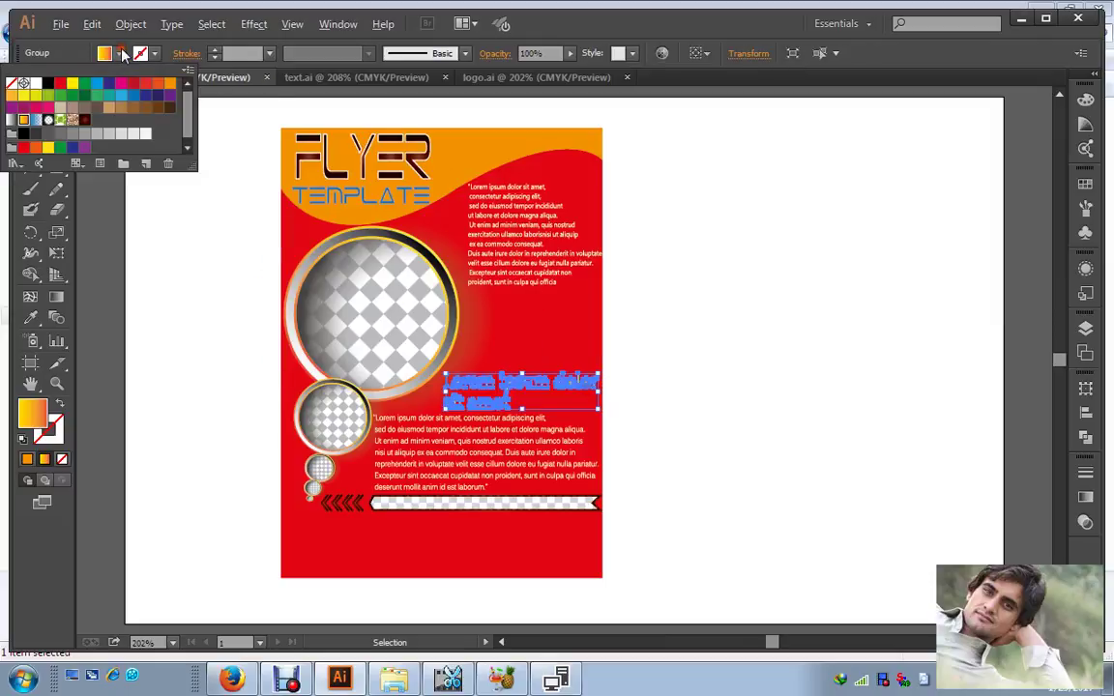
pyautogui.click(84, 119)
pyautogui.click(745, 266)
pyautogui.click(724, 323)
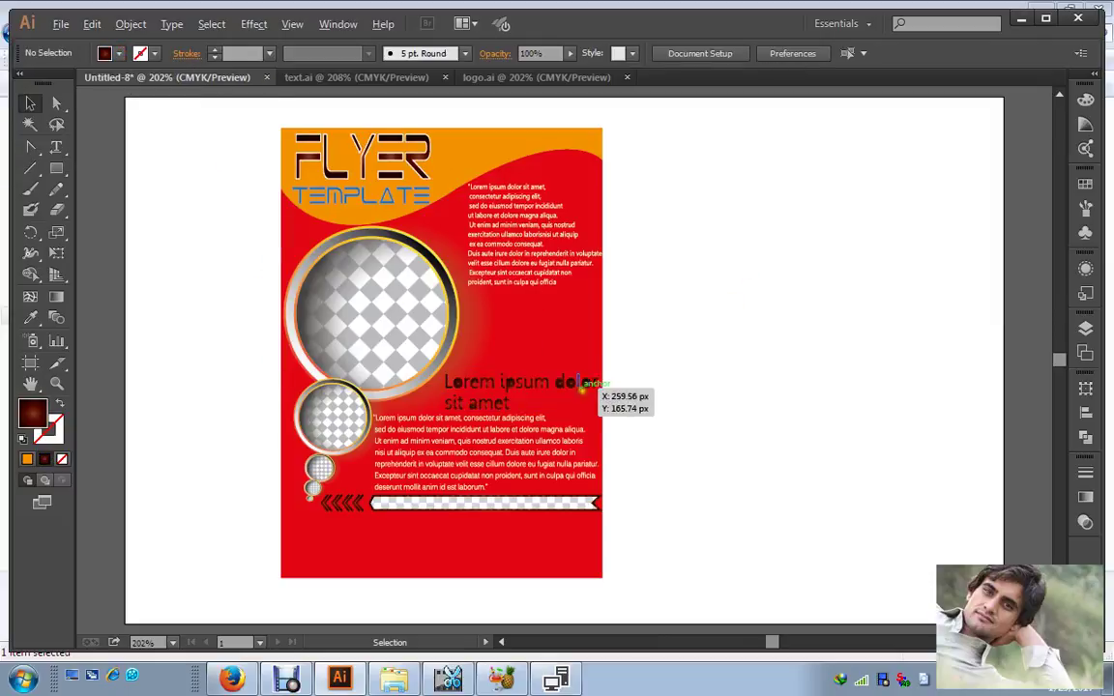
# Step: Try dark blue, cyan and beige fills on the heading
pyautogui.click(580, 382)
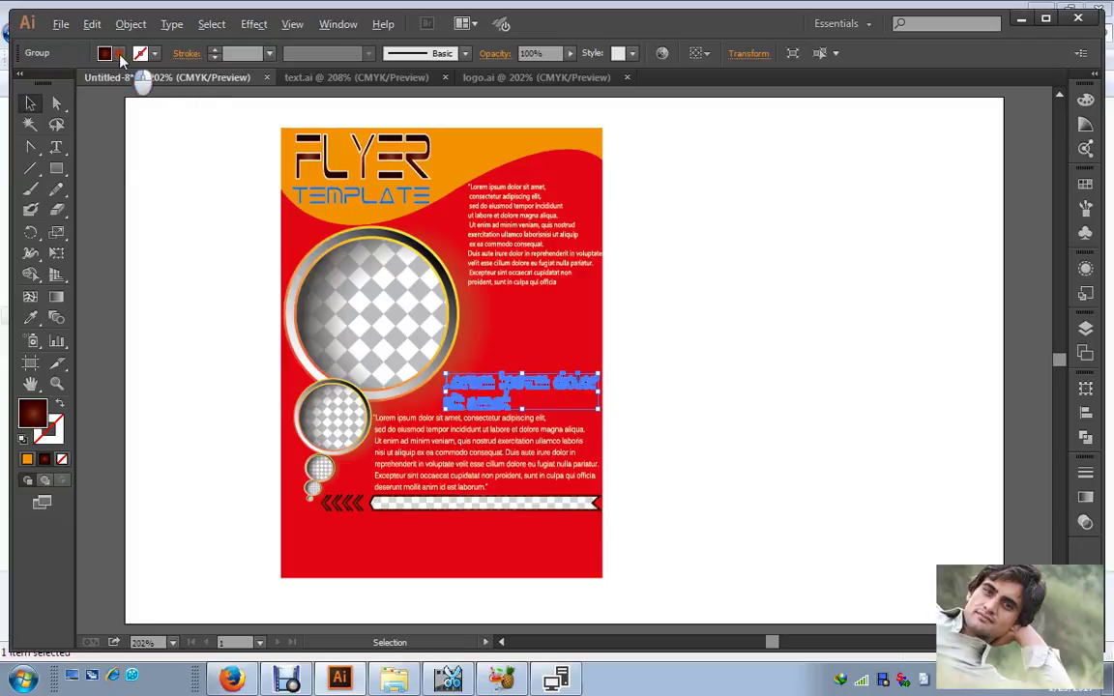
pyautogui.click(119, 53)
pyautogui.click(109, 83)
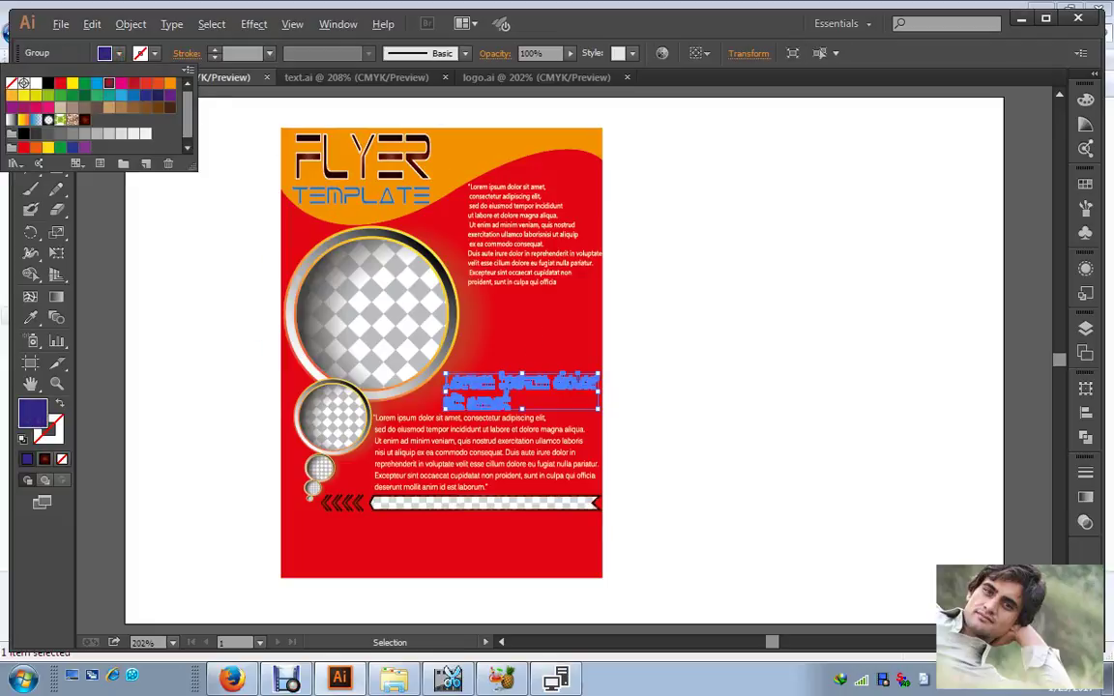
pyautogui.click(96, 83)
pyautogui.click(719, 265)
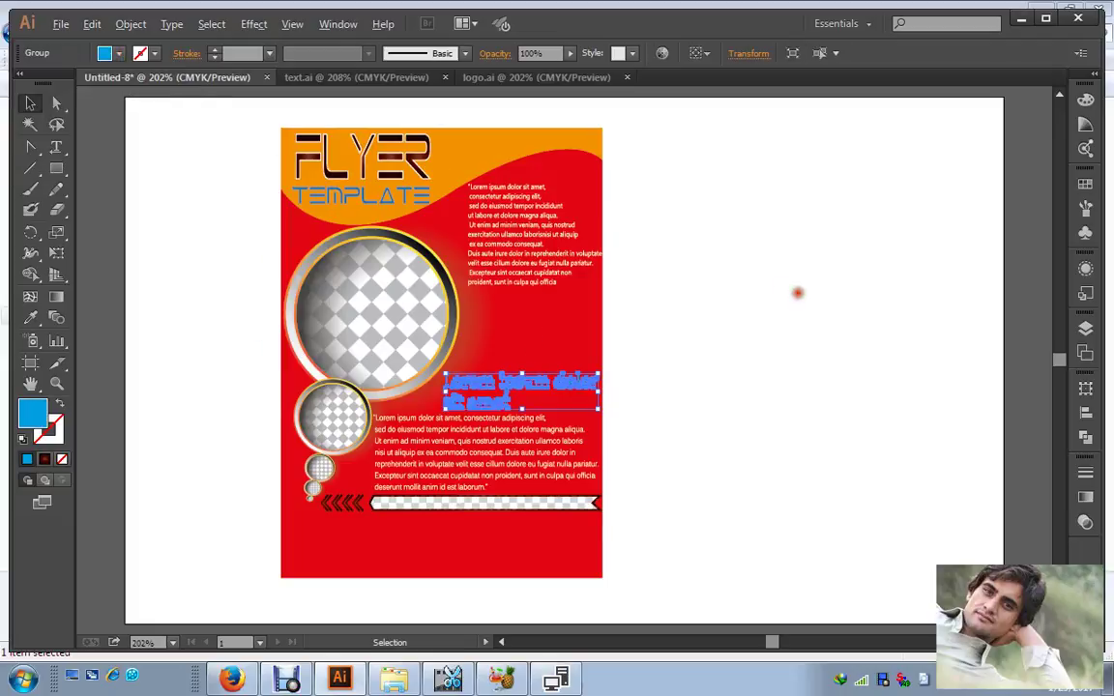
pyautogui.click(718, 265)
pyautogui.click(600, 383)
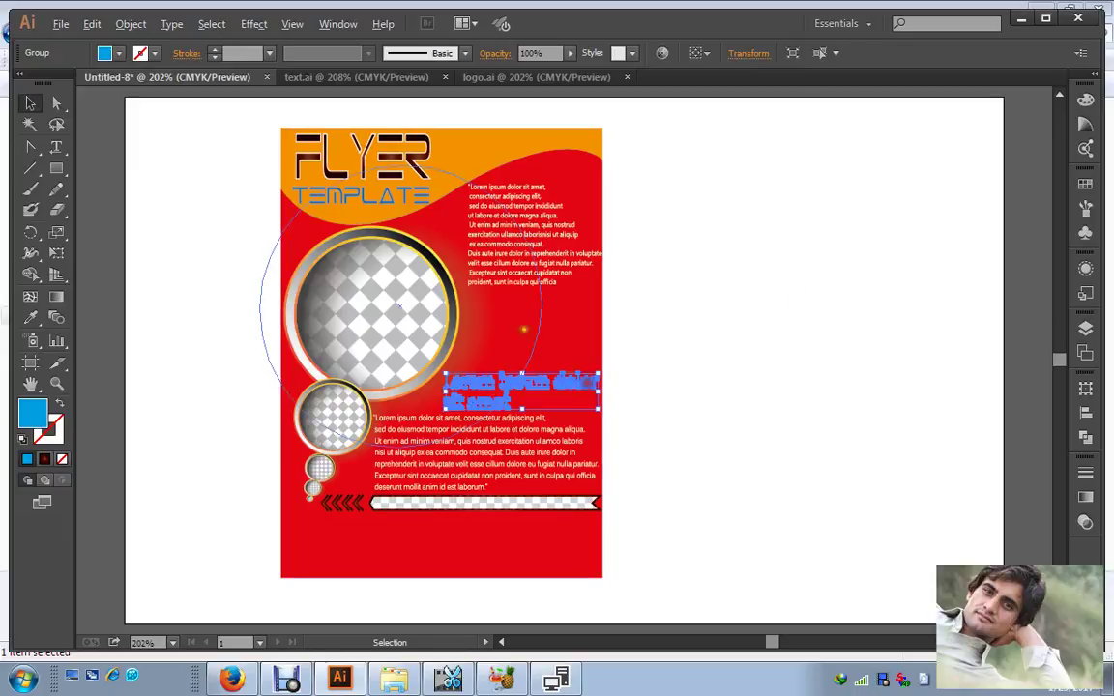
pyautogui.click(119, 53)
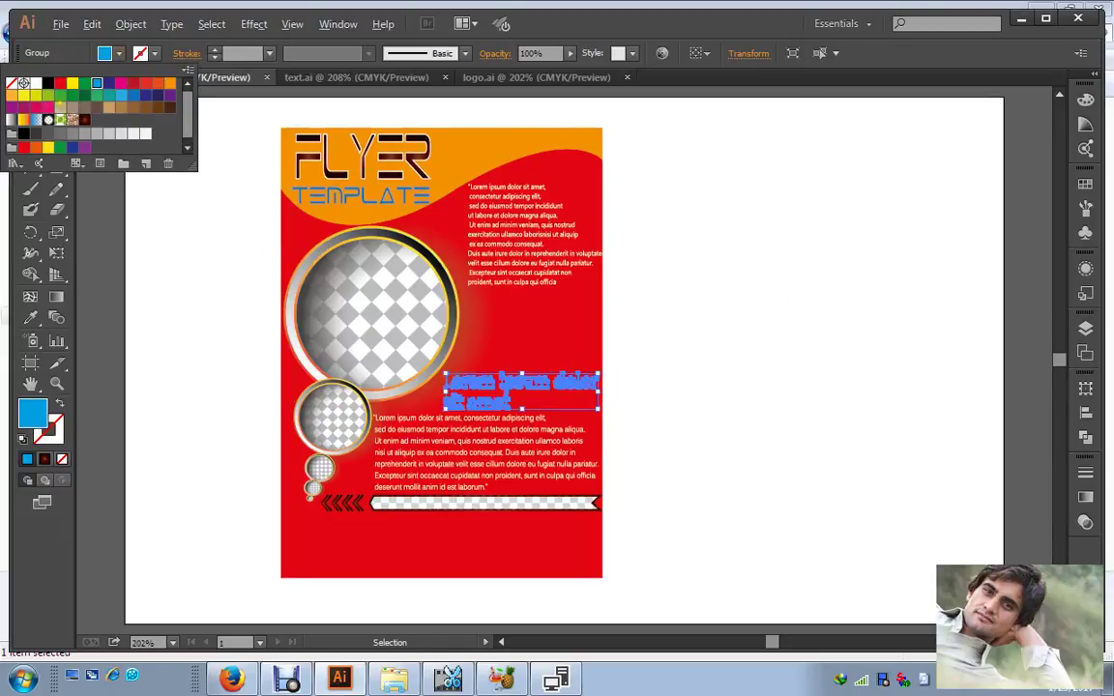
pyautogui.click(60, 108)
pyautogui.click(718, 226)
pyautogui.click(718, 226)
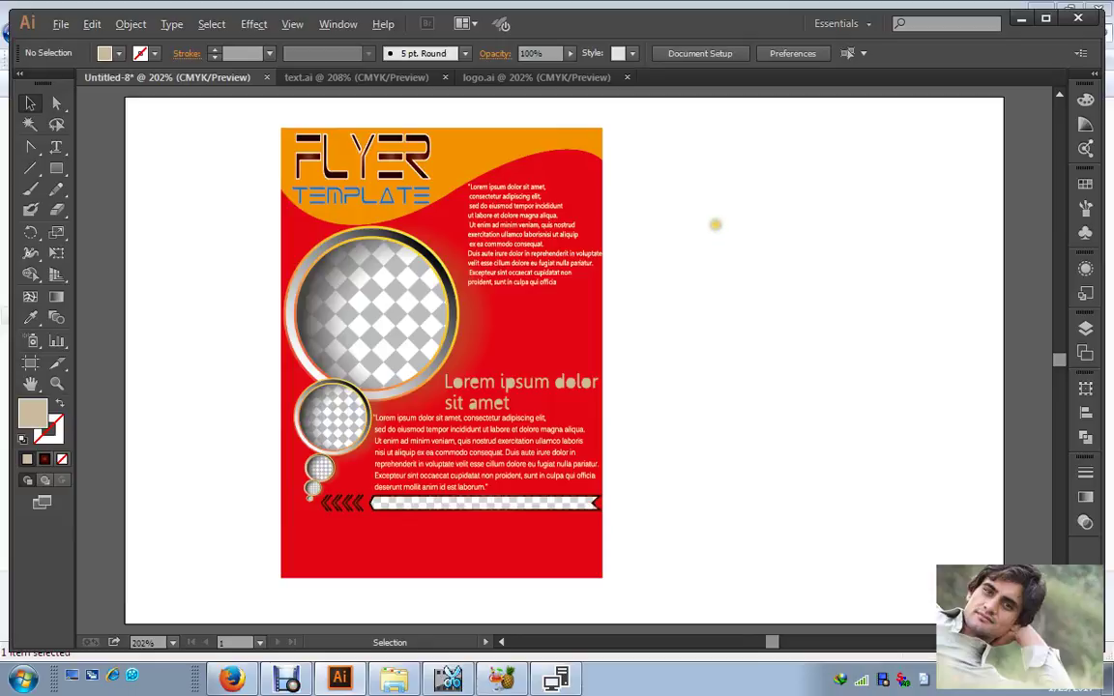
# Step: Fill the heading with yellow, then bring up logo.ai
pyautogui.click(592, 382)
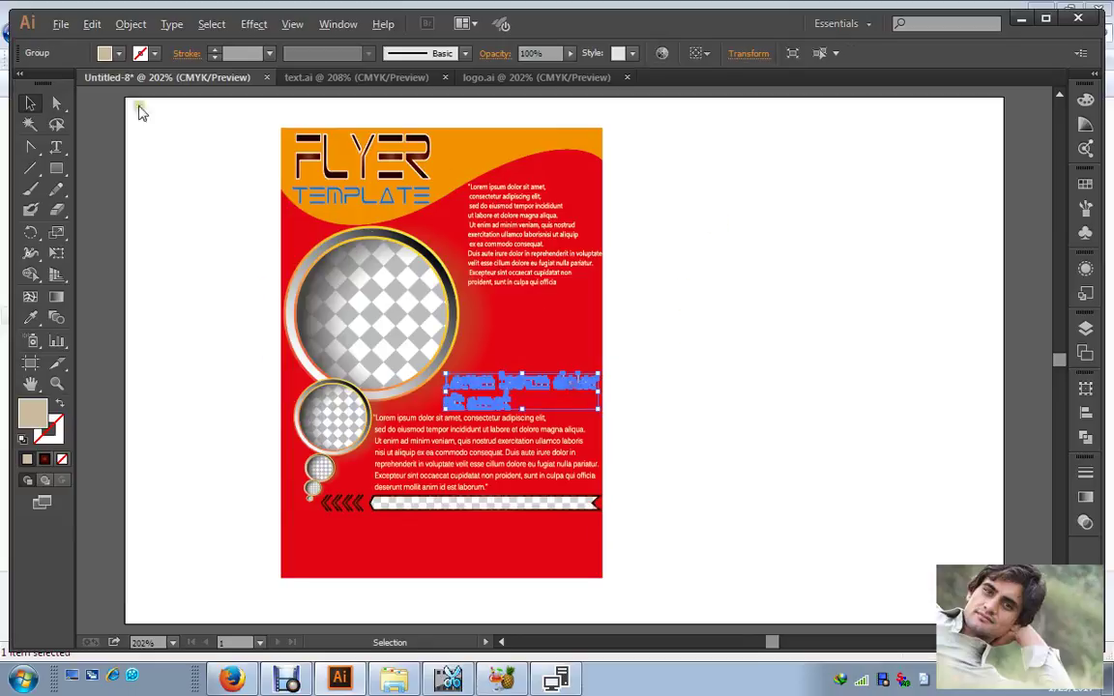
pyautogui.click(119, 54)
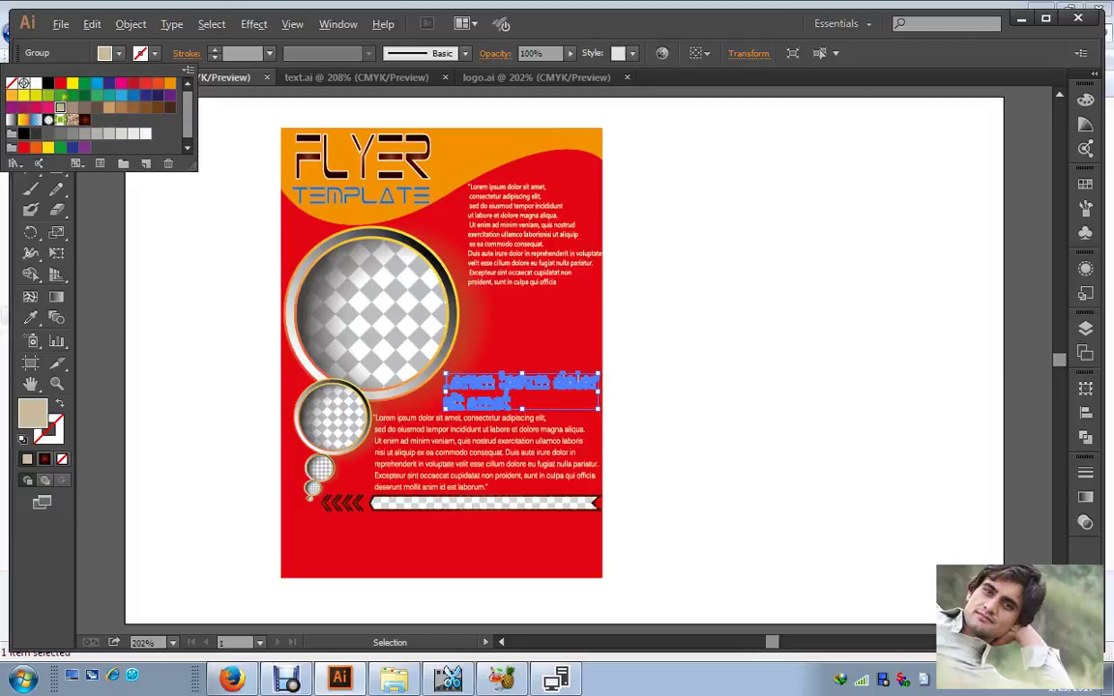
pyautogui.click(72, 84)
pyautogui.click(763, 258)
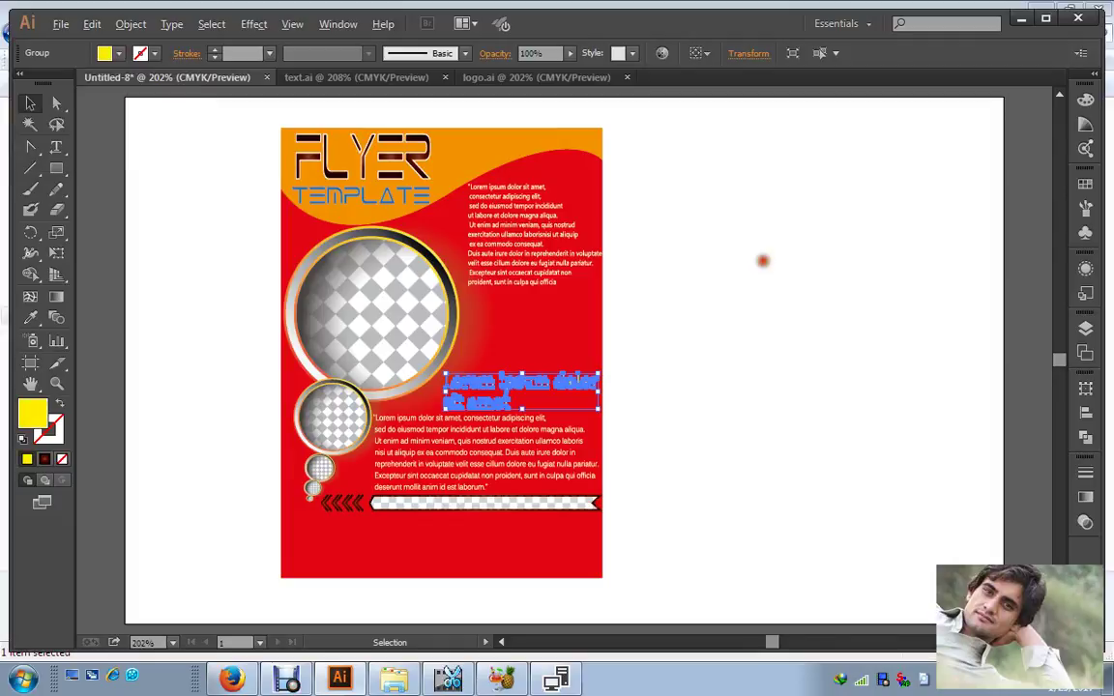
pyautogui.click(763, 258)
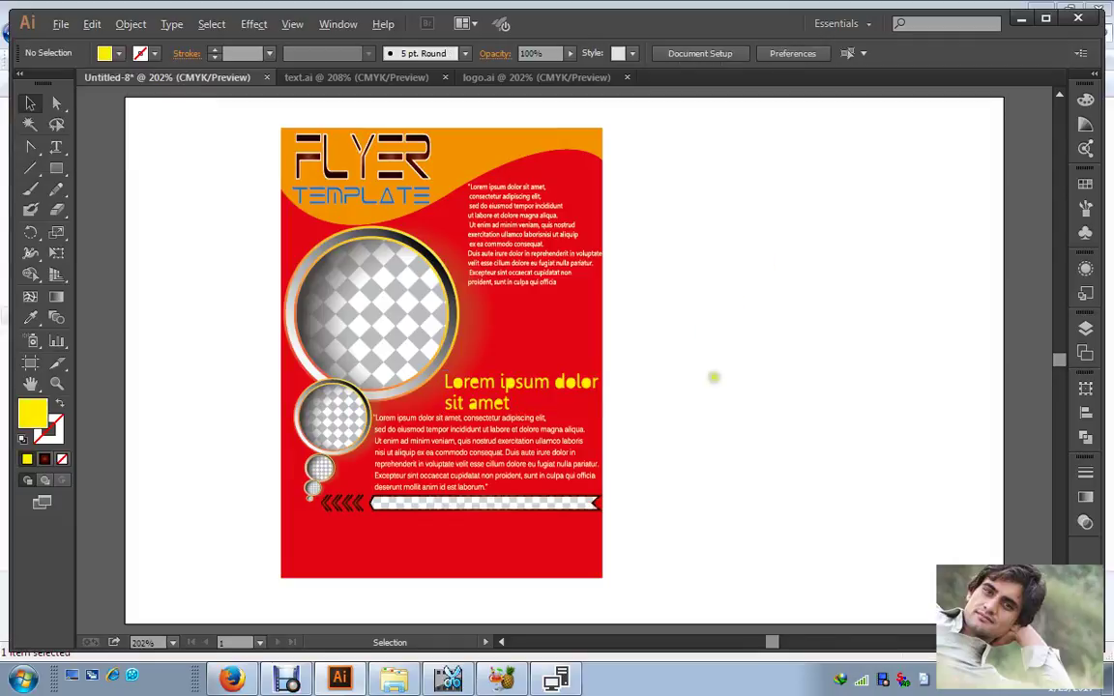
pyautogui.click(348, 79)
pyautogui.click(519, 76)
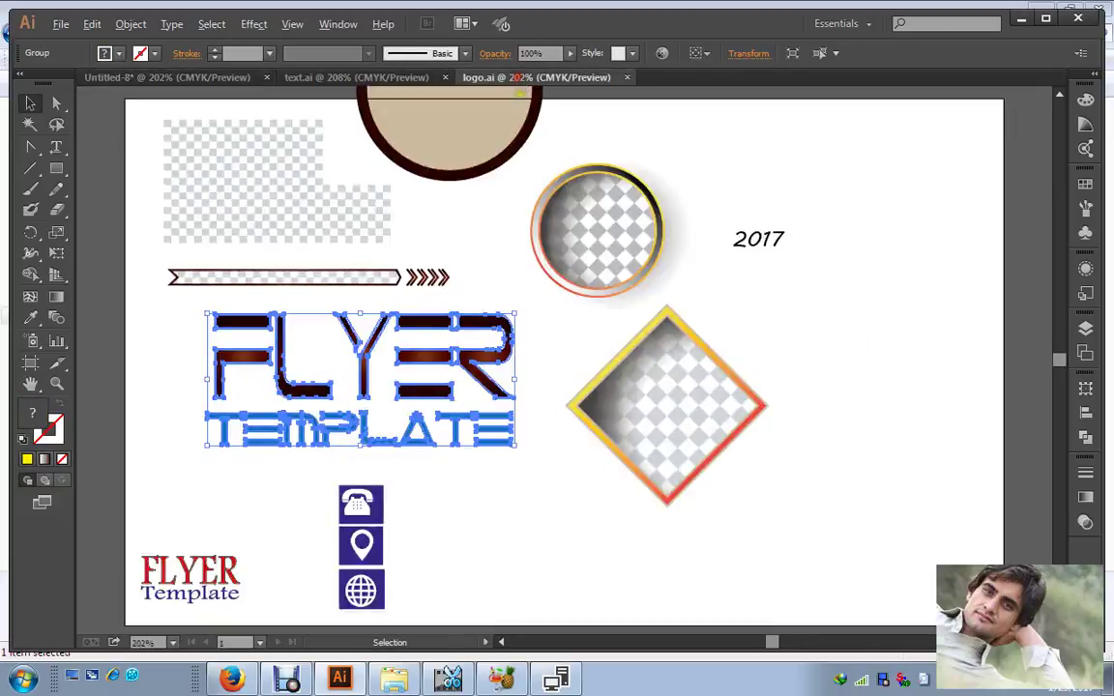
# Step: Select the phone and location icons with their text in logo.ai using Direct Selection
pyautogui.scroll(-2, 500, 494)
pyautogui.click(361, 438)
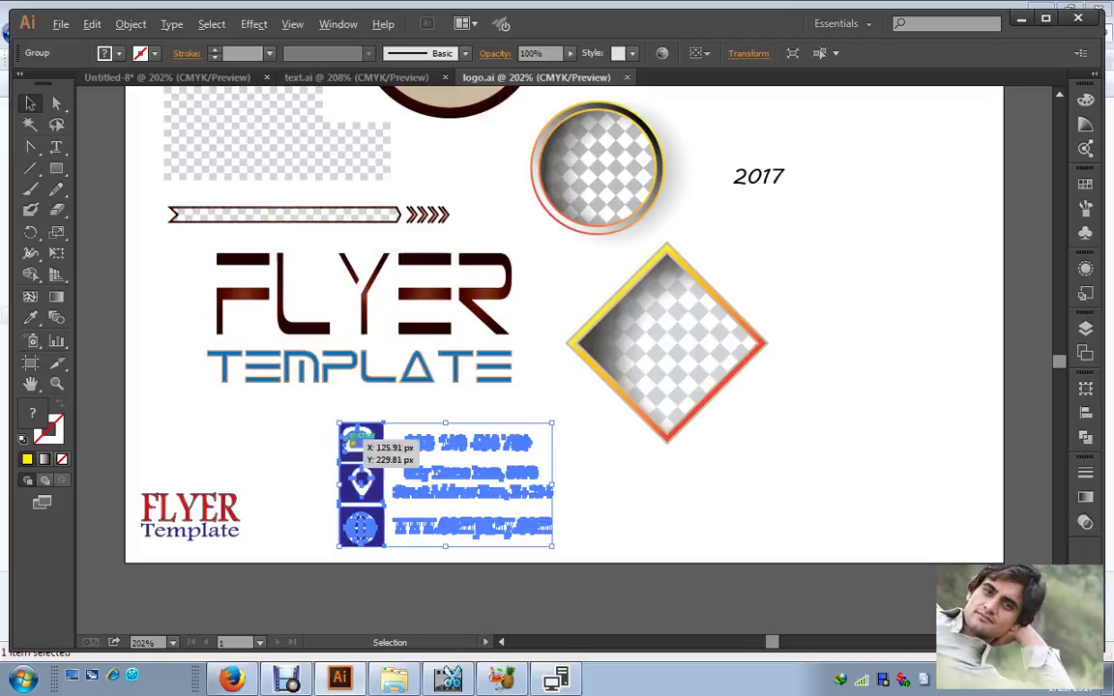
pyautogui.hotkey('ctrl', 'z')
pyautogui.click(56, 102)
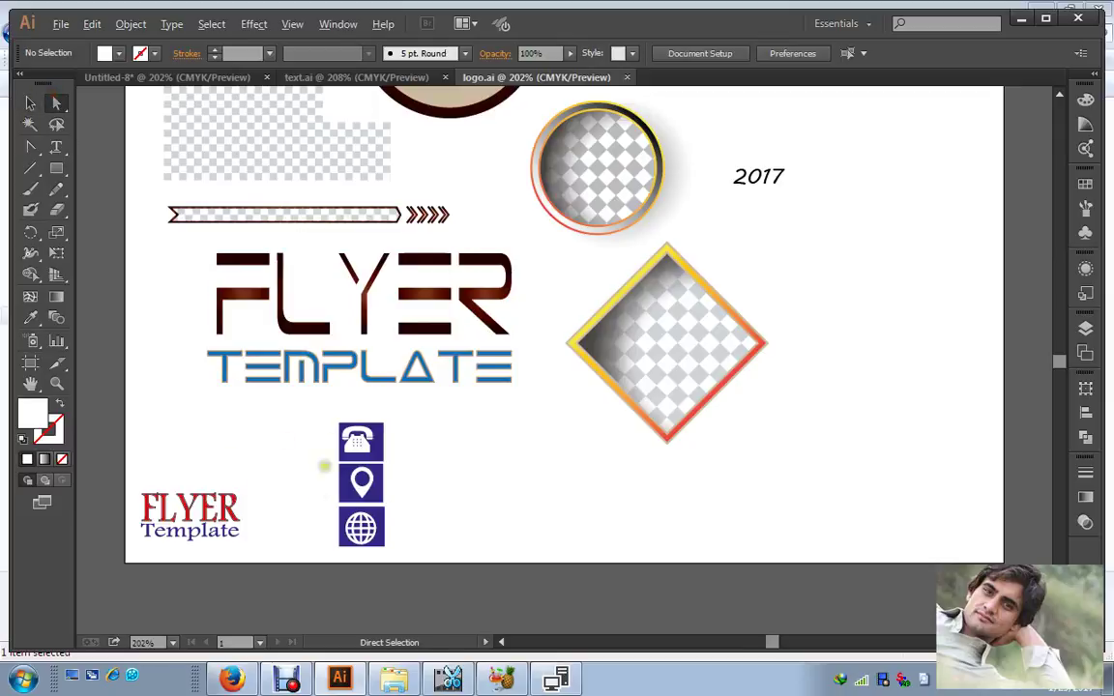
pyautogui.moveTo(312, 400); pyautogui.dragTo(612, 503)
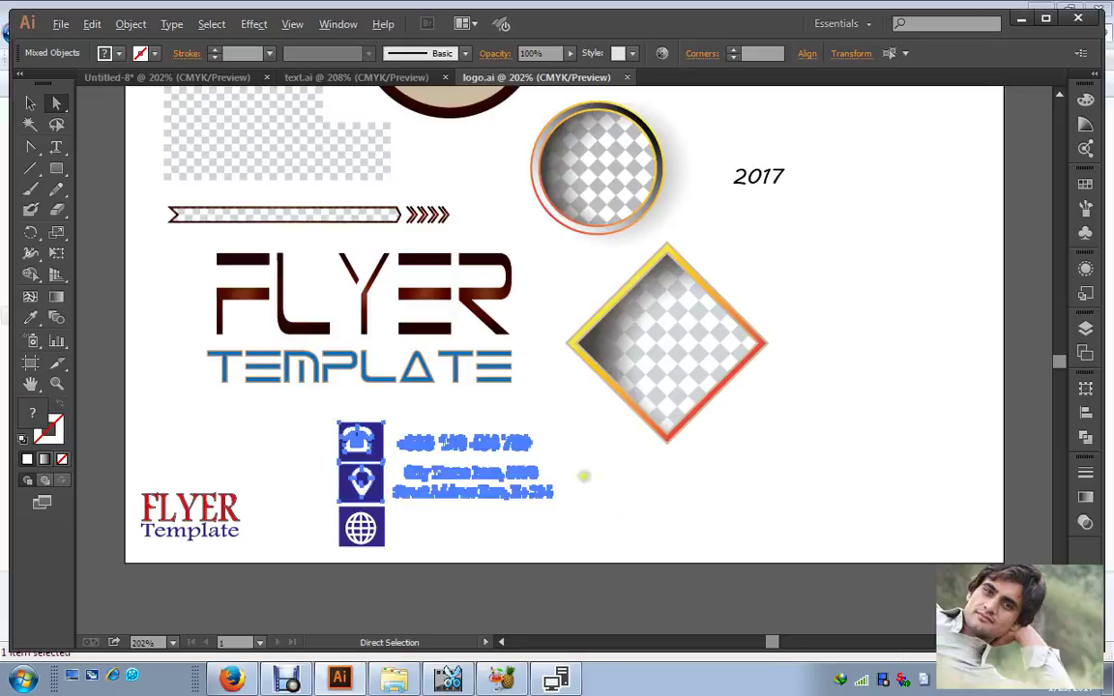
pyautogui.click(30, 103)
# Step: Place the contact block on the flyer's bottom left, scaled down and nudged, then return to logo.ai
pyautogui.moveTo(359, 441); pyautogui.dragTo(465, 550)
pyautogui.moveTo(523, 583); pyautogui.dragTo(461, 552)
pyautogui.press('Down')
pyautogui.press('Down')
pyautogui.press('Down')
pyautogui.press('Down')
pyautogui.press('Down')
pyautogui.press('Down')
pyautogui.press('Down')
pyautogui.press('Down')
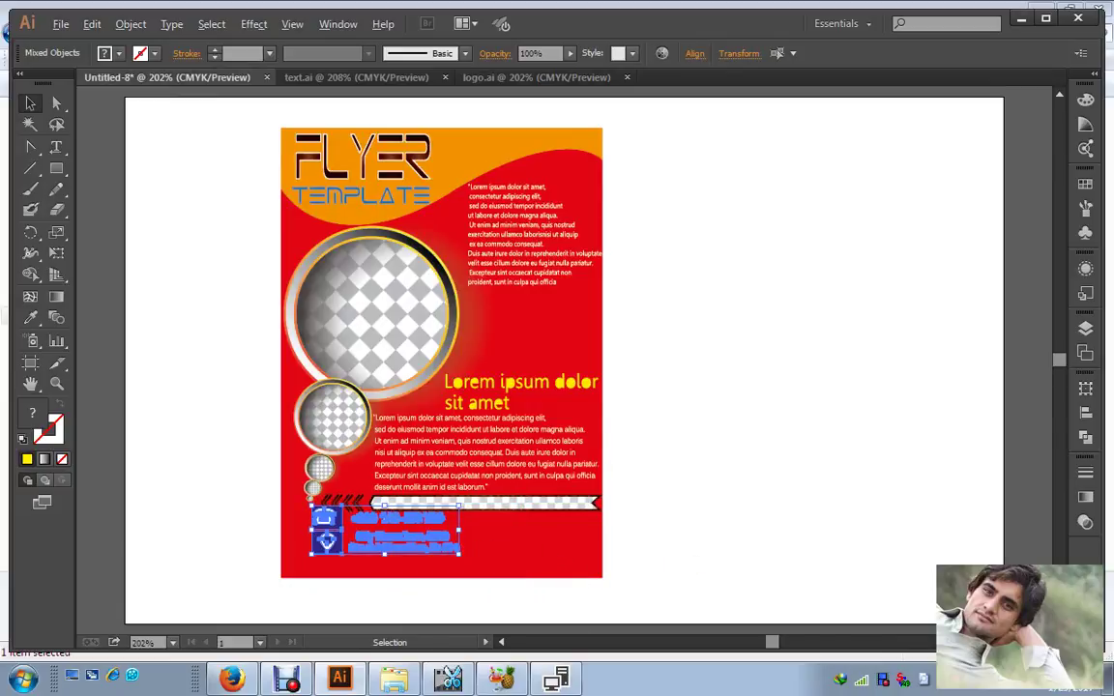
pyautogui.press('Left')
pyautogui.press('Left')
pyautogui.press('Left')
pyautogui.press('Left')
pyautogui.press('Left')
pyautogui.press('Left')
pyautogui.press('Left')
pyautogui.press('Left')
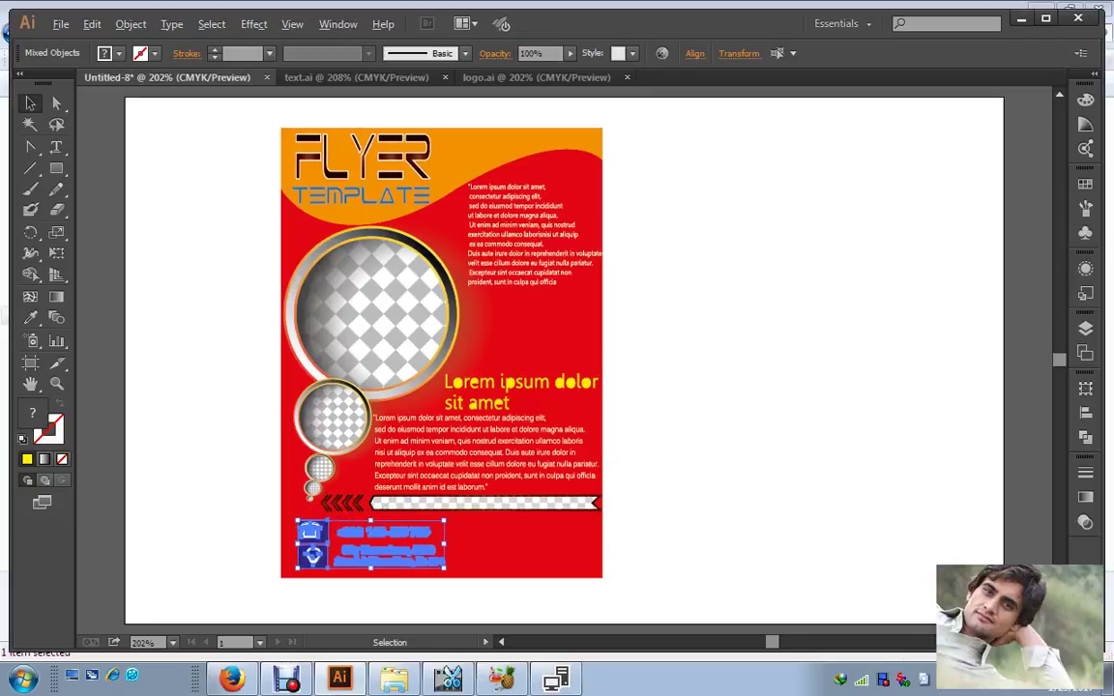
pyautogui.click(695, 565)
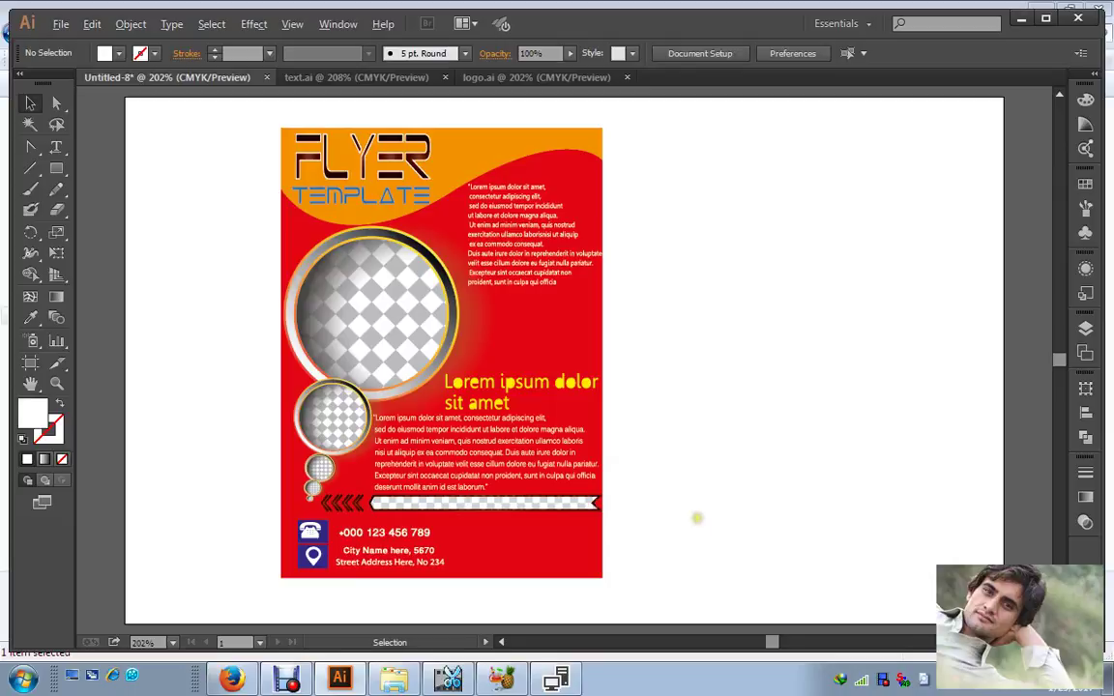
pyautogui.click(307, 78)
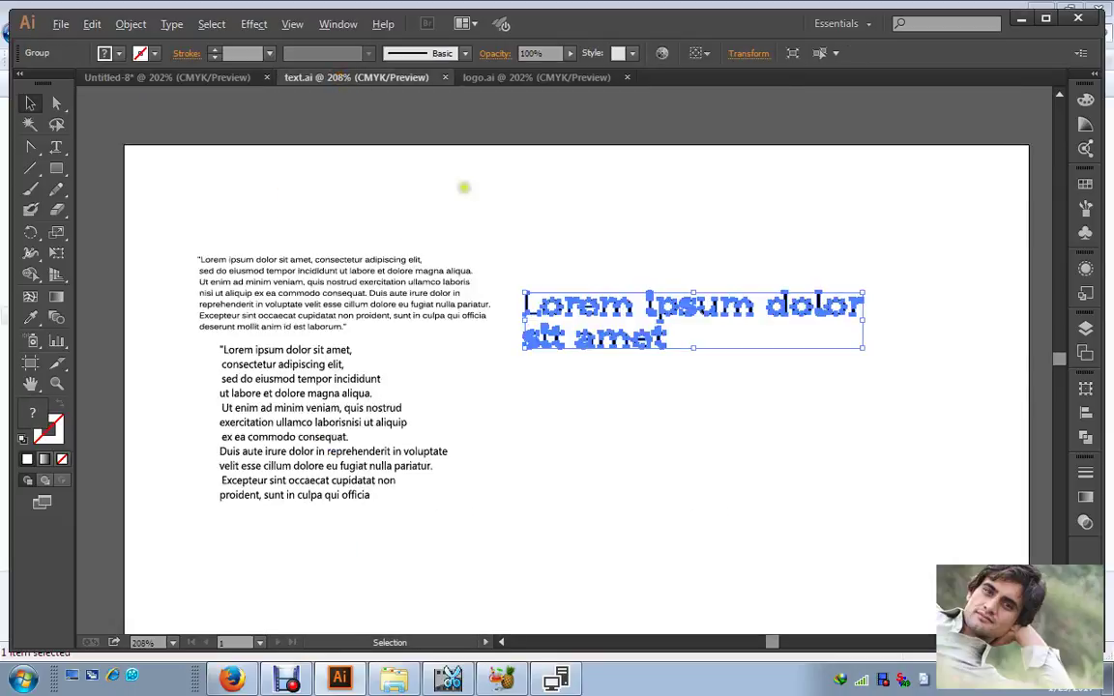
pyautogui.click(494, 77)
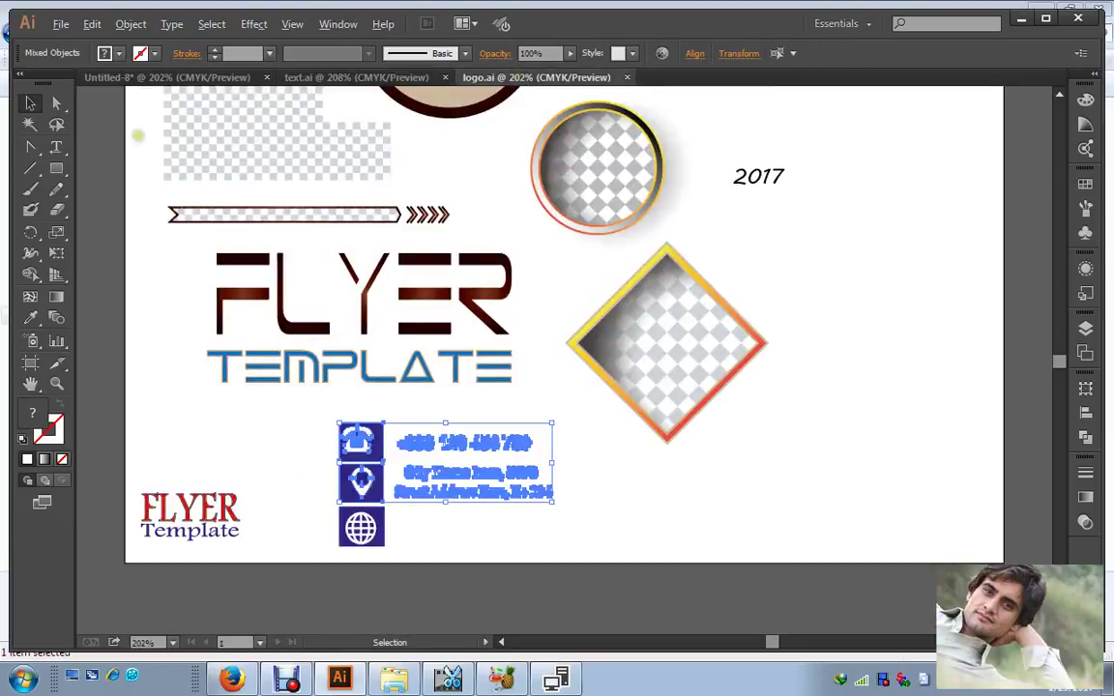
pyautogui.click(56, 102)
pyautogui.click(277, 476)
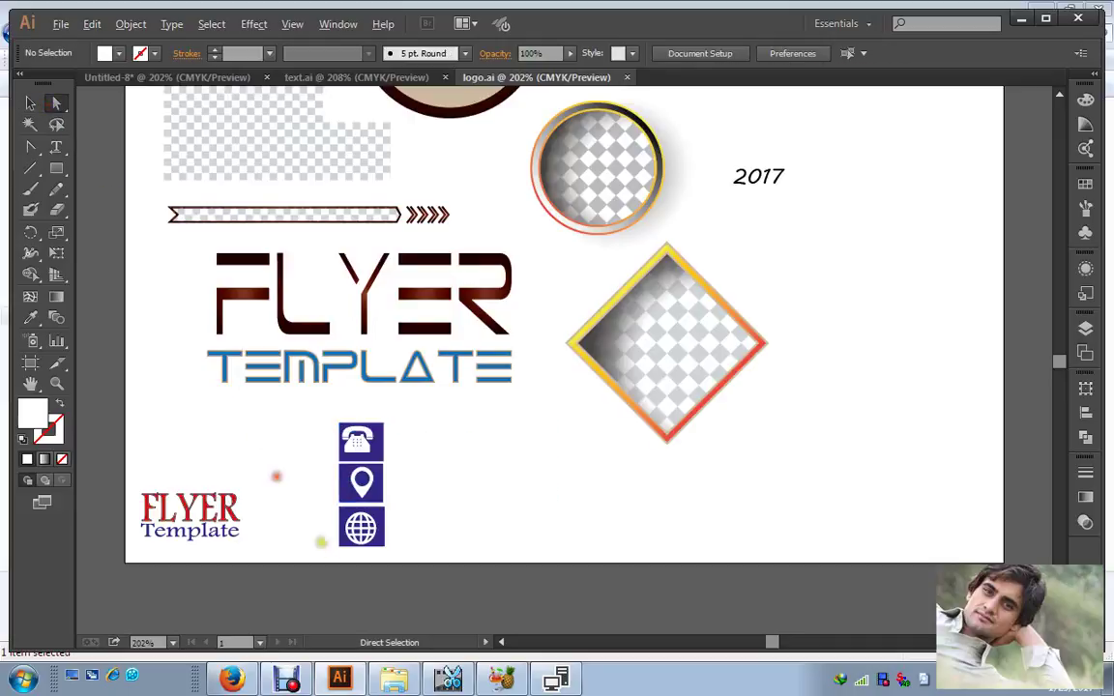
pyautogui.moveTo(334, 561); pyautogui.dragTo(724, 505)
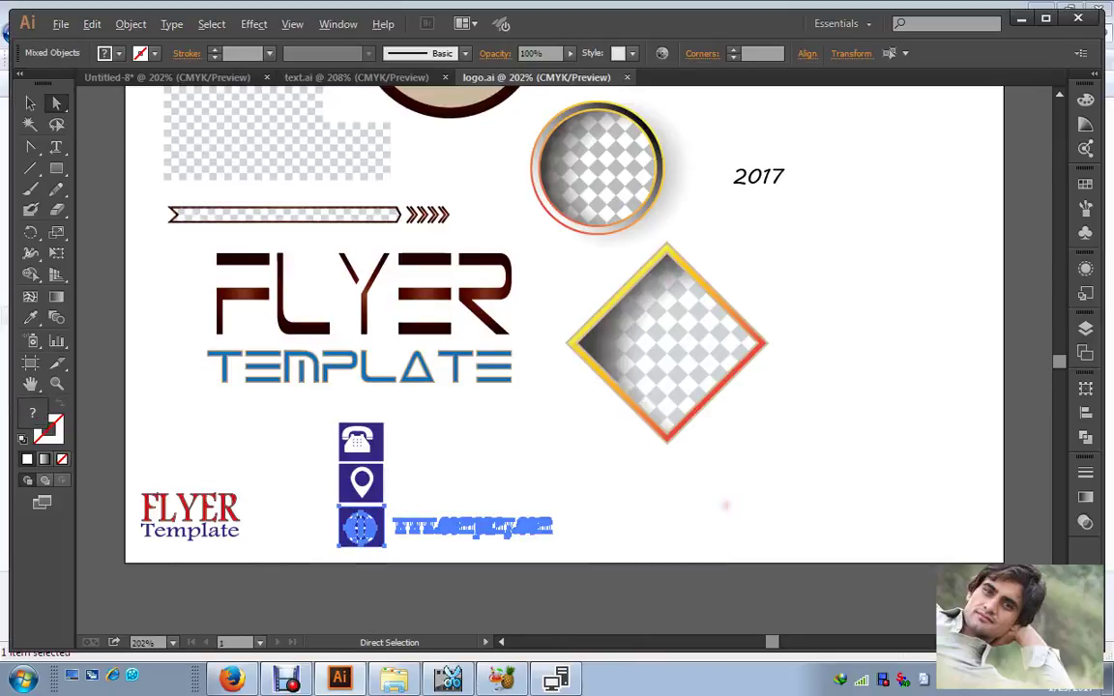
pyautogui.moveTo(172, 153); pyautogui.dragTo(581, 368)
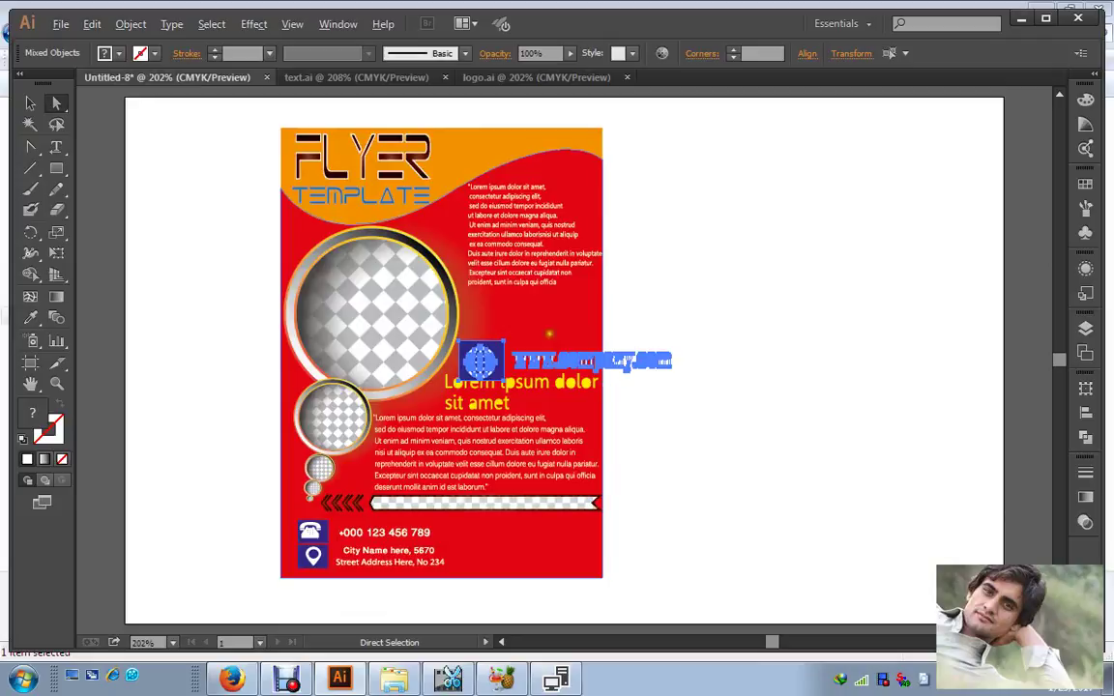
pyautogui.click(30, 103)
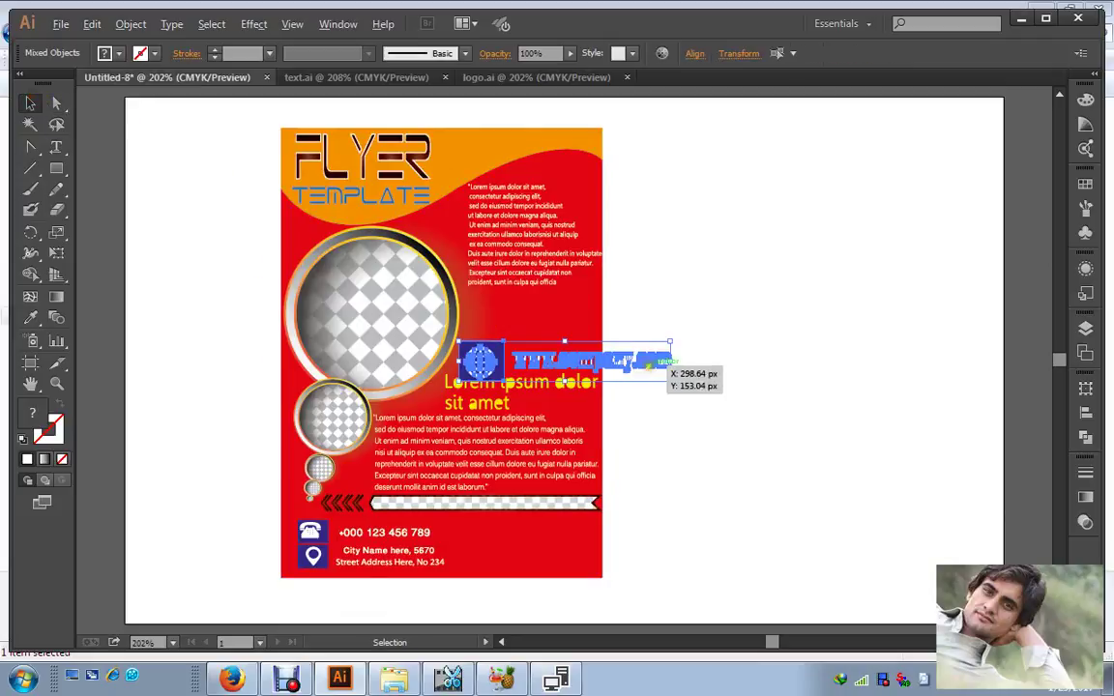
pyautogui.moveTo(650, 364); pyautogui.dragTo(605, 547)
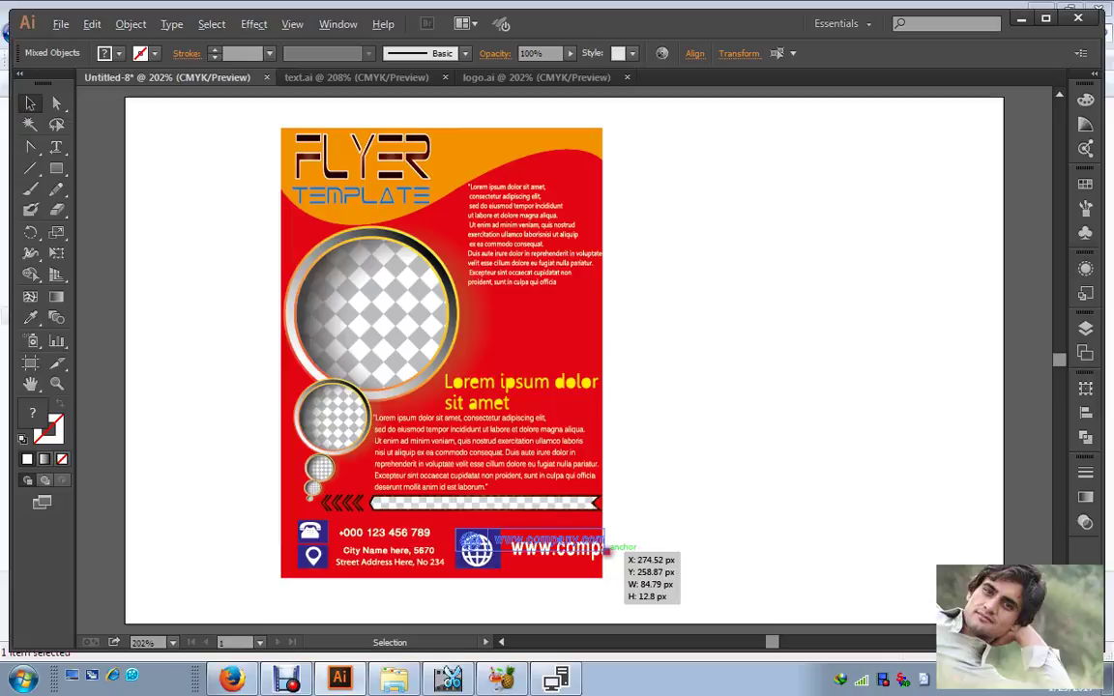
pyautogui.moveTo(605, 547); pyautogui.dragTo(606, 549)
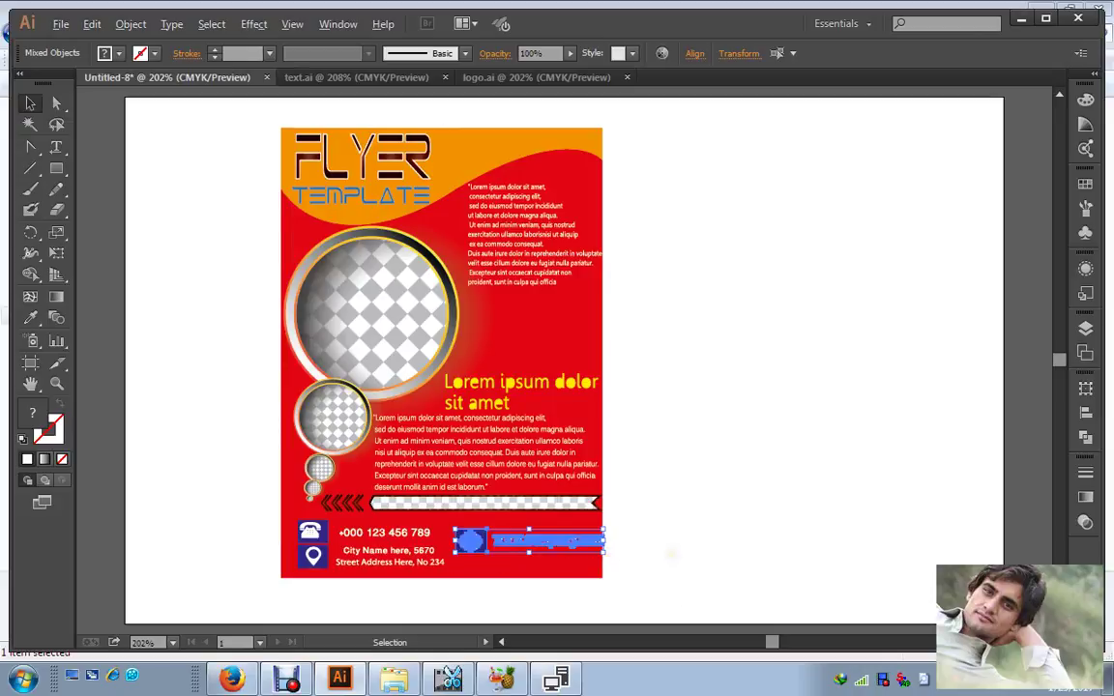
pyautogui.press('Left')
pyautogui.press('Left')
pyautogui.press('Left')
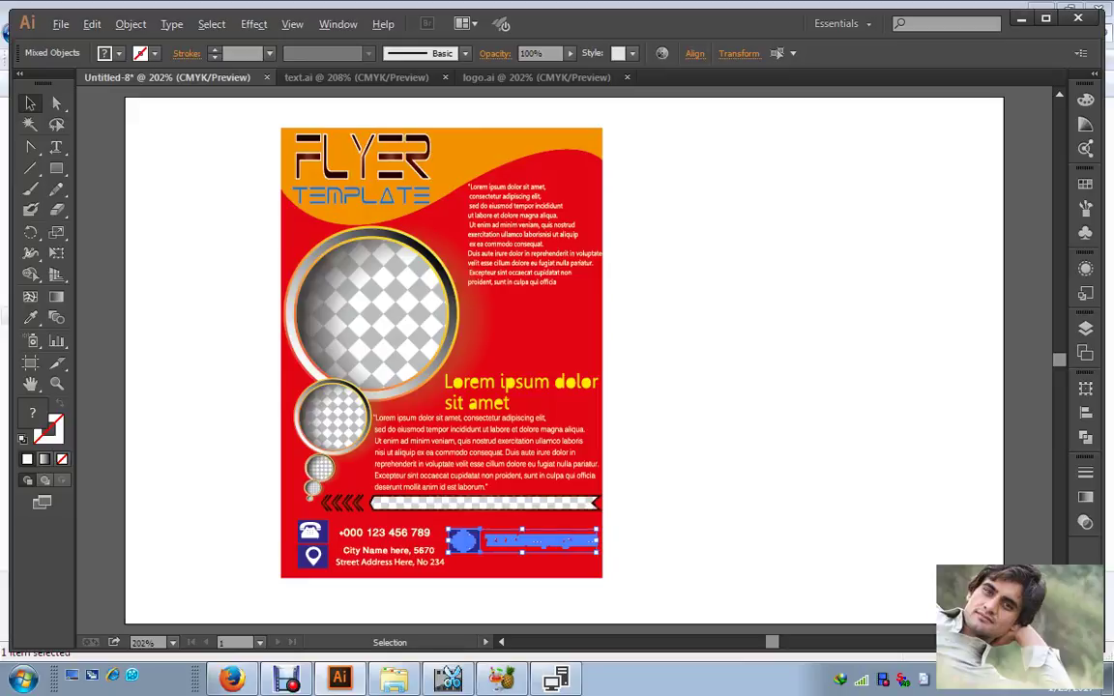
pyautogui.press('Left')
pyautogui.press('Left')
pyautogui.press('Left')
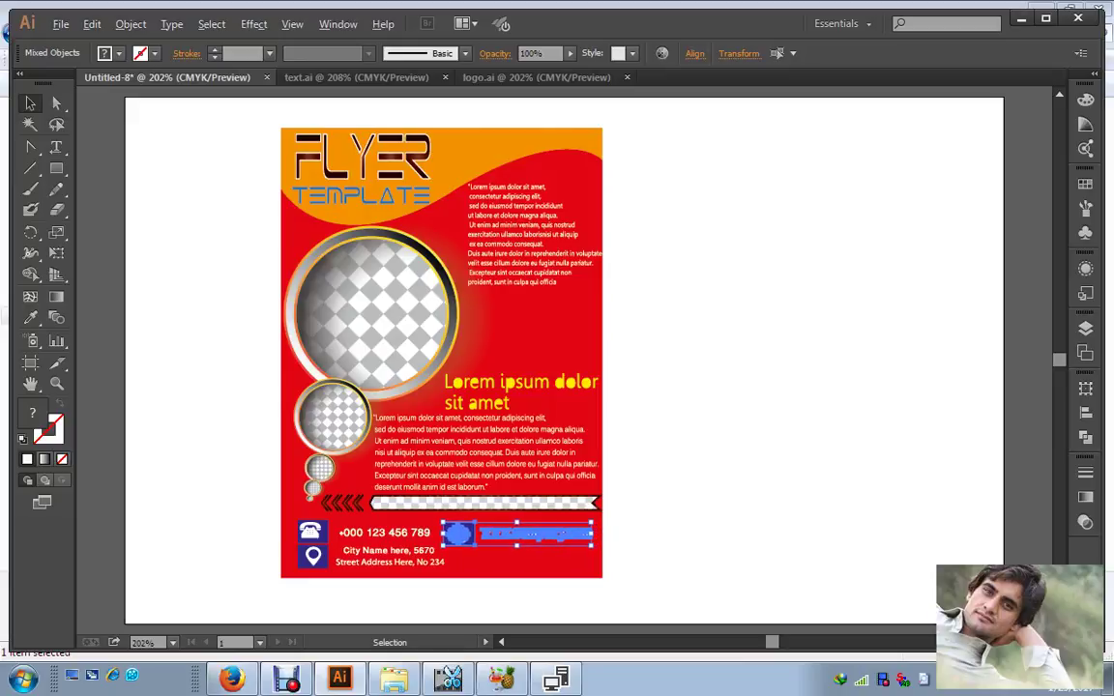
pyautogui.click(676, 551)
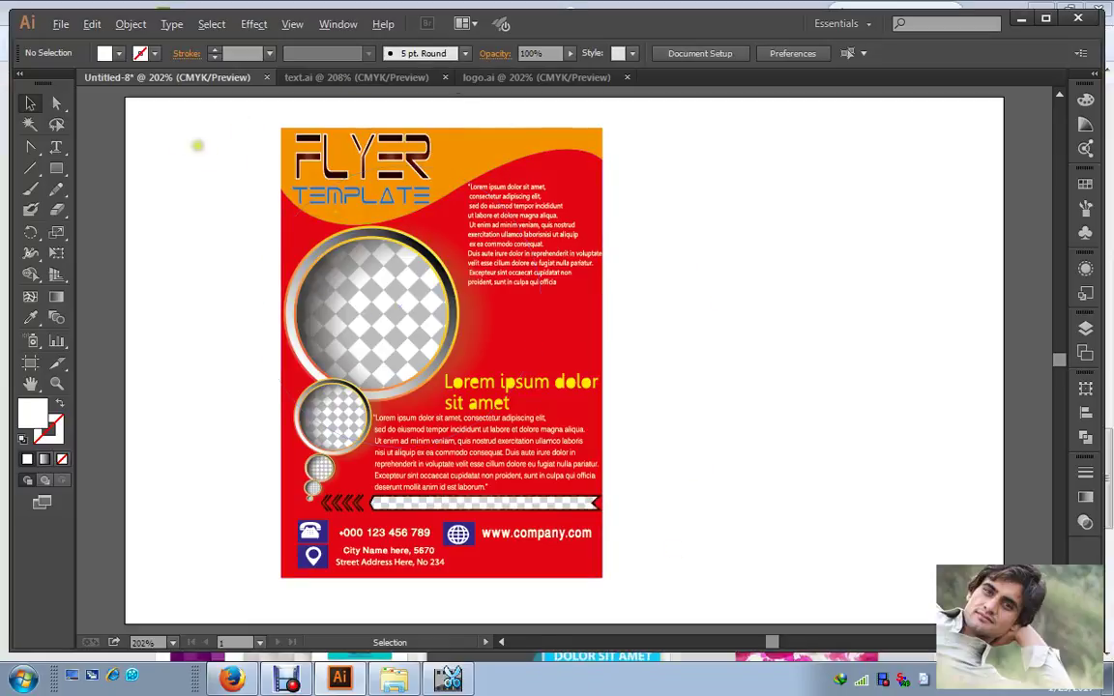
# Step: Change the flyer's red background fill to a light grey
pyautogui.moveTo(197, 144); pyautogui.dragTo(290, 193)
pyautogui.click(119, 54)
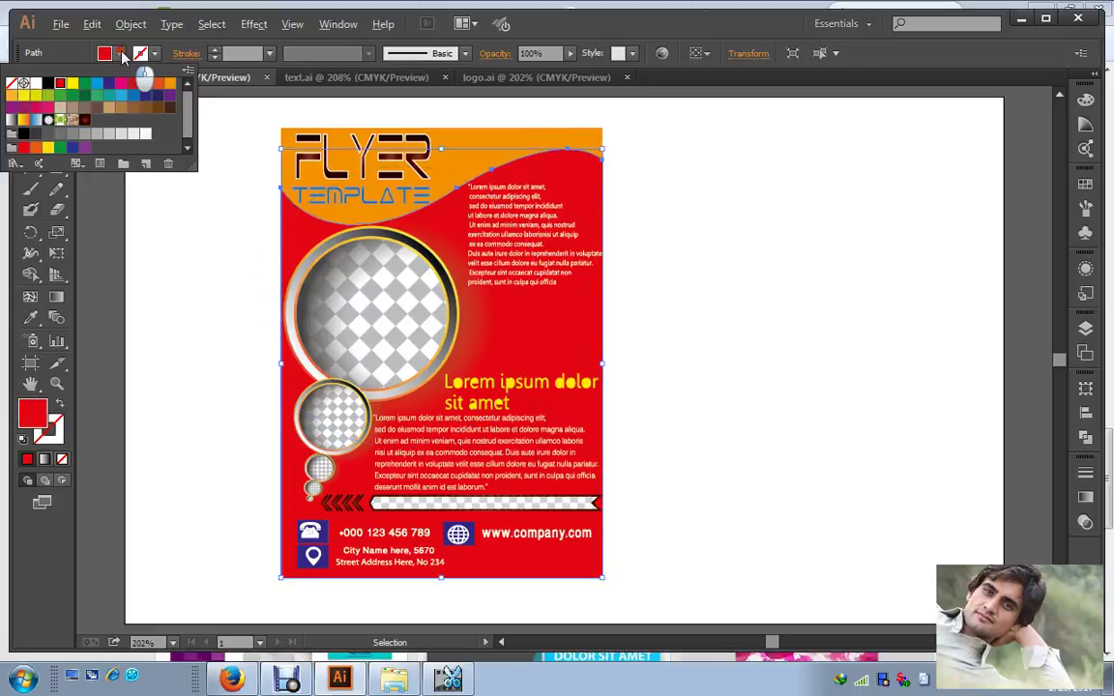
pyautogui.click(45, 119)
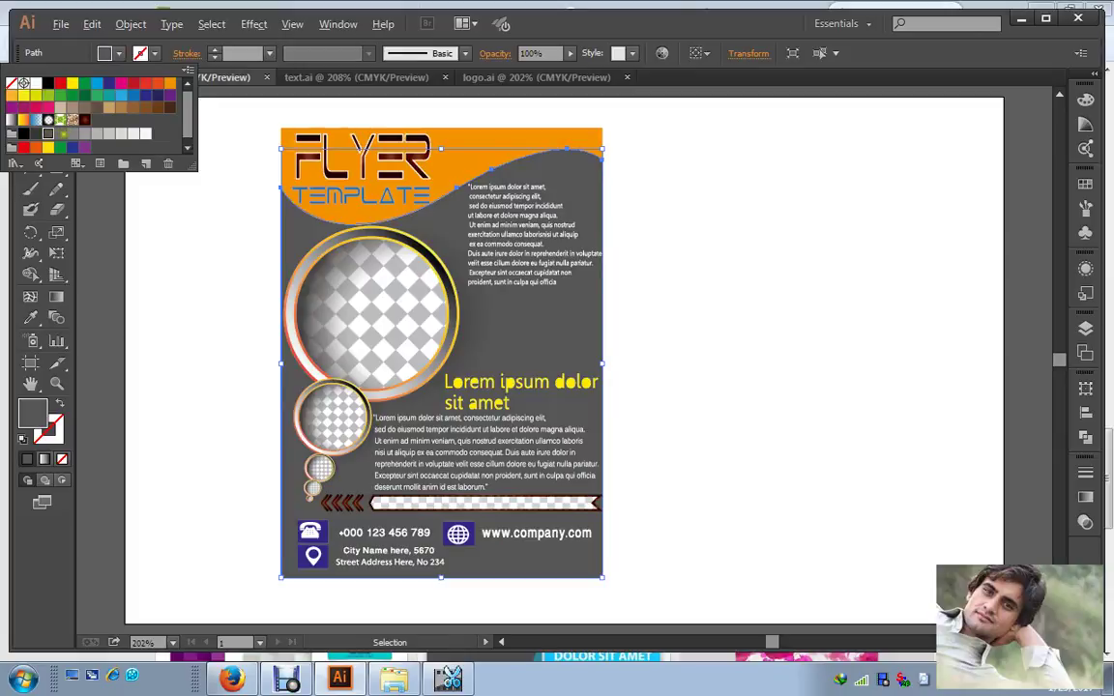
pyautogui.click(60, 132)
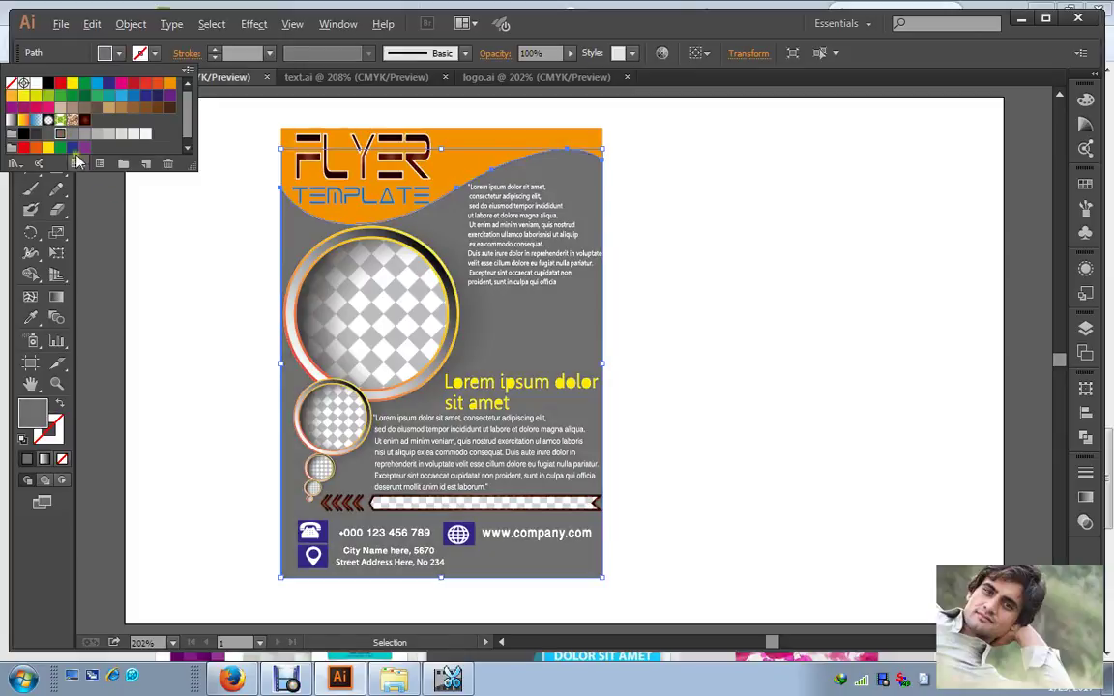
pyautogui.click(171, 280)
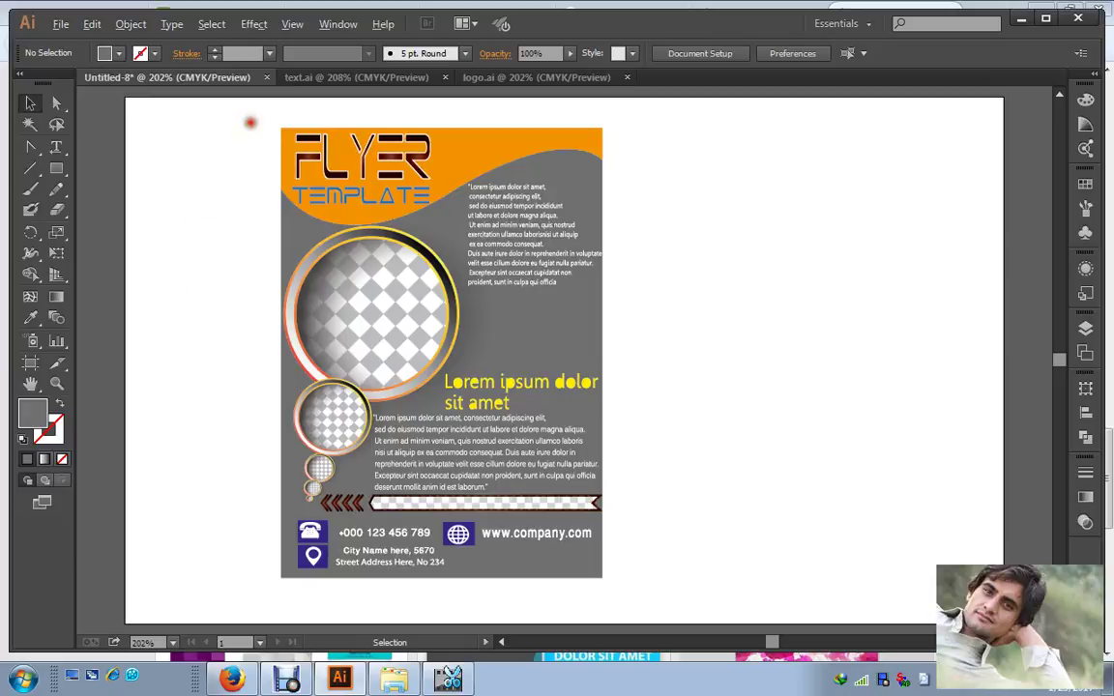
# Step: Group all of the flyer's objects into one and confirm it selects as a group
pyautogui.moveTo(250, 123); pyautogui.dragTo(612, 586)
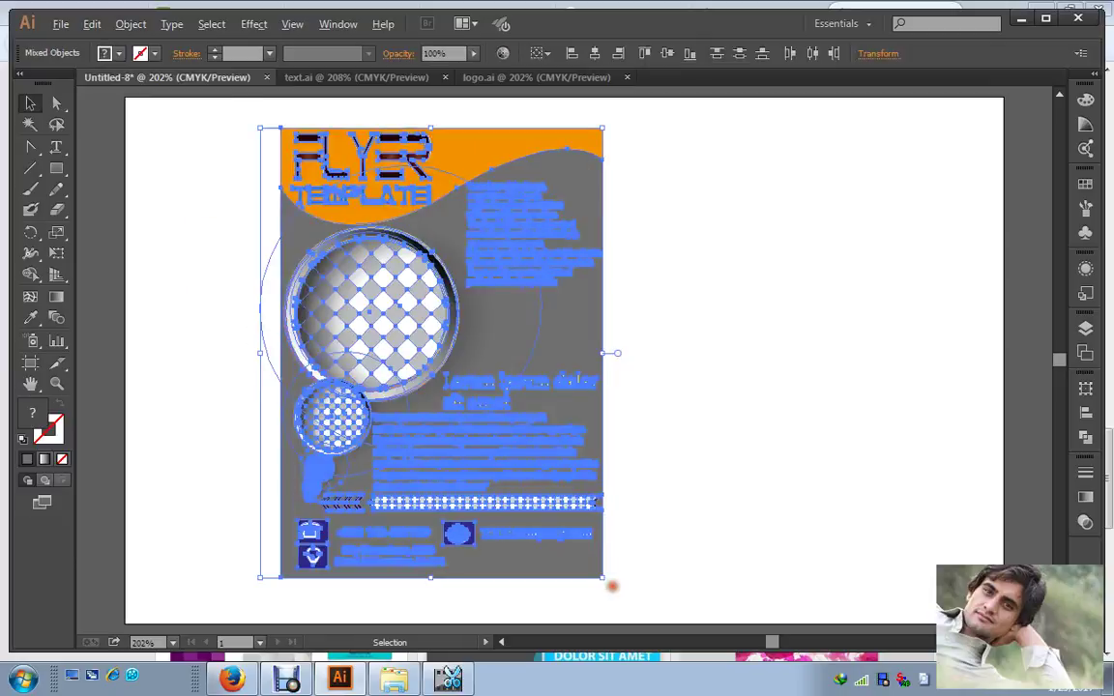
pyautogui.rightClick(577, 413)
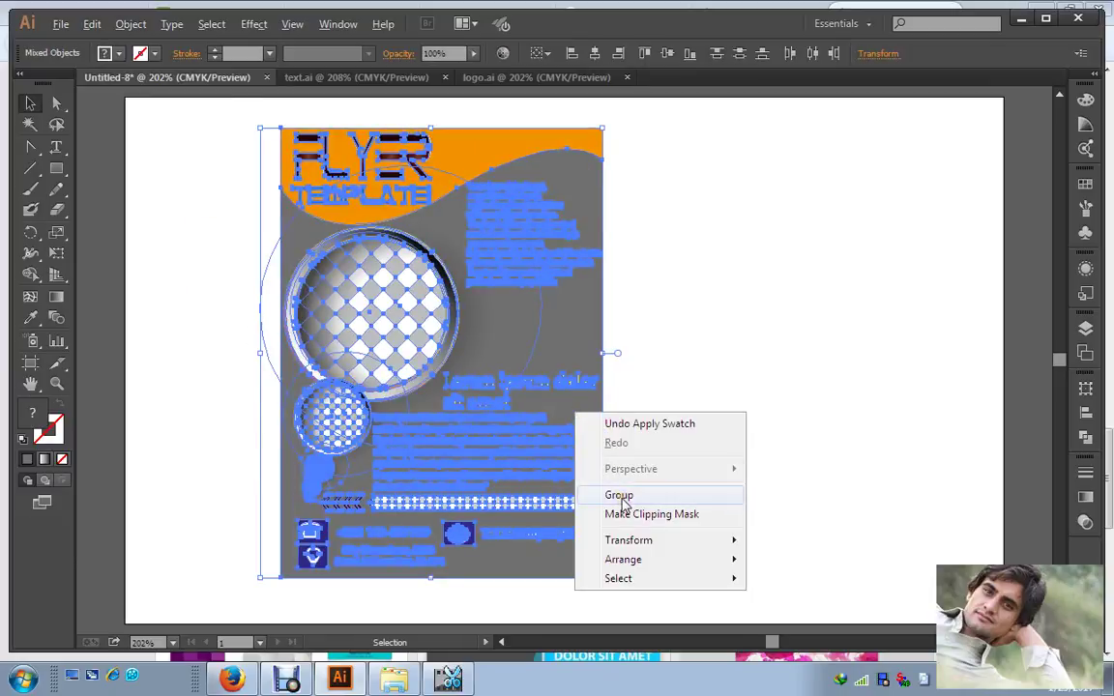
pyautogui.click(619, 495)
pyautogui.click(702, 386)
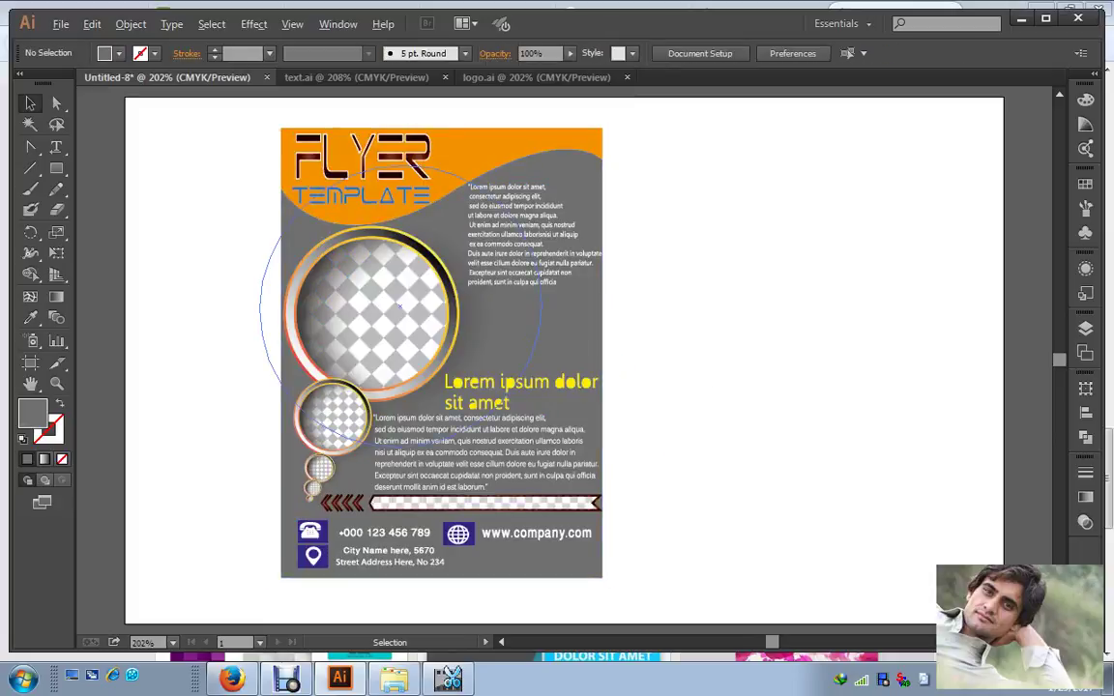
pyautogui.click(553, 343)
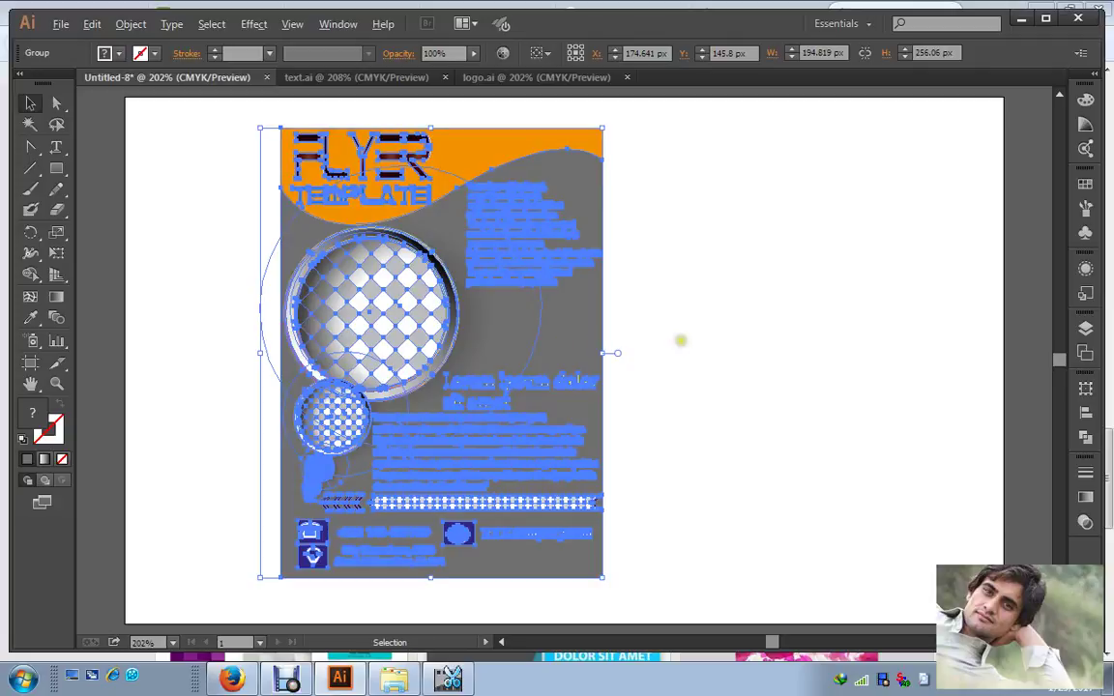
pyautogui.click(679, 341)
pyautogui.moveTo(56, 167); pyautogui.dragTo(201, 252)
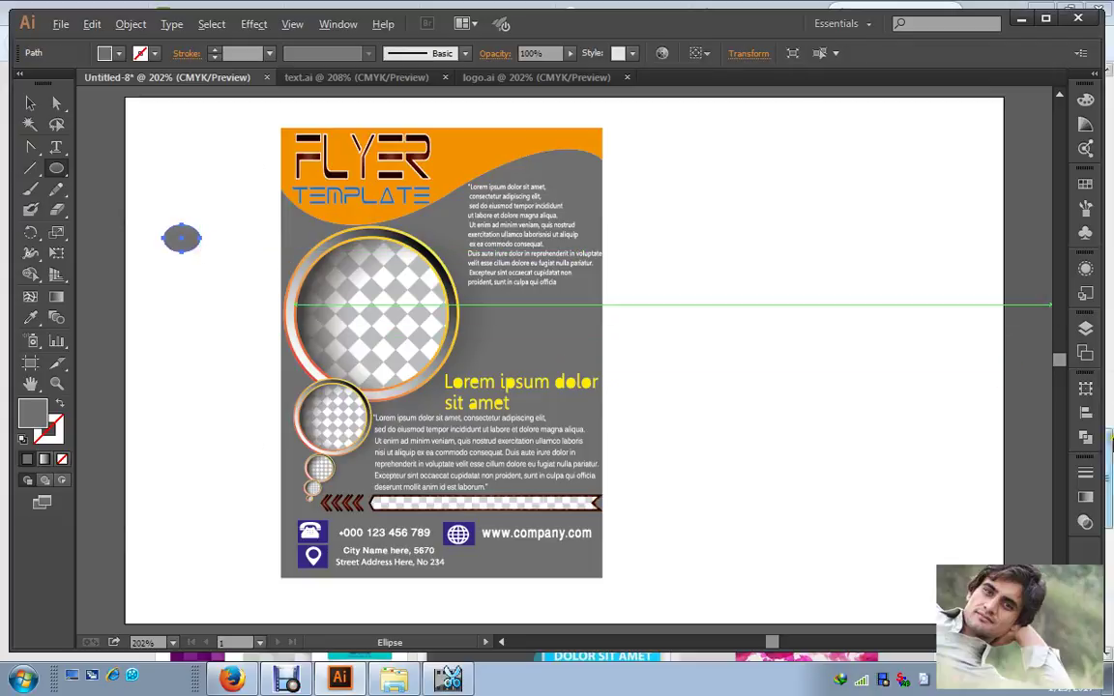
# Step: Fill the ellipse with a reversed Super Soft Black Vignette gradient
pyautogui.click(1085, 497)
pyautogui.click(889, 468)
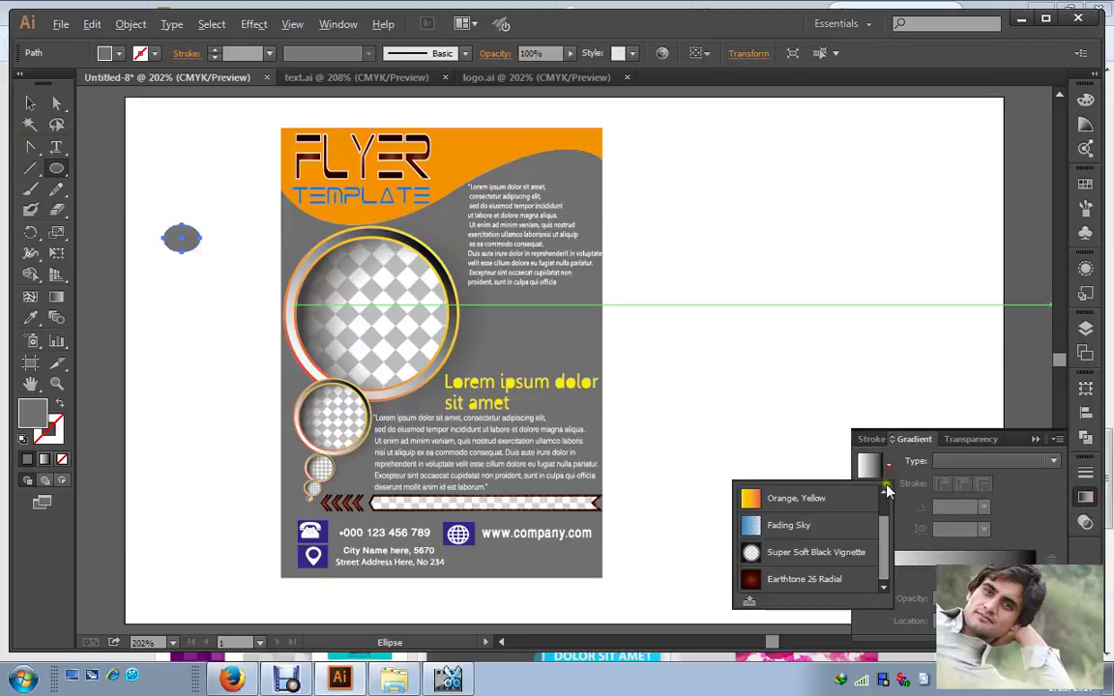
pyautogui.click(815, 551)
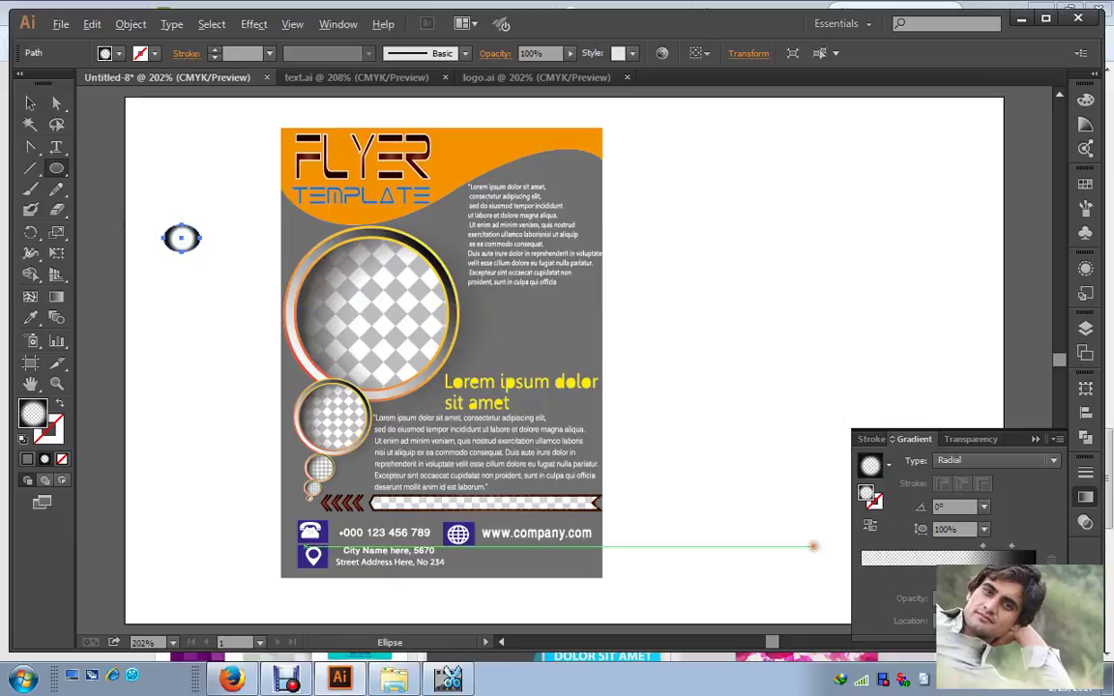
pyautogui.click(870, 526)
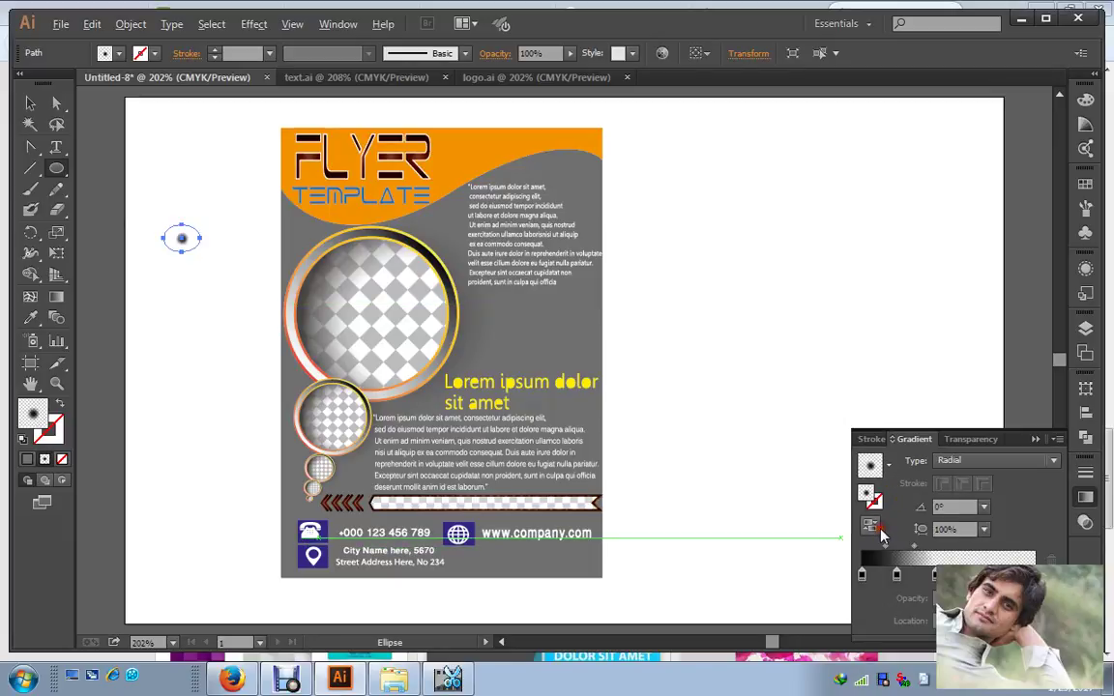
# Step: Rotate the ellipse 90° and stretch it into a wide flat oval
pyautogui.rightClick(181, 238)
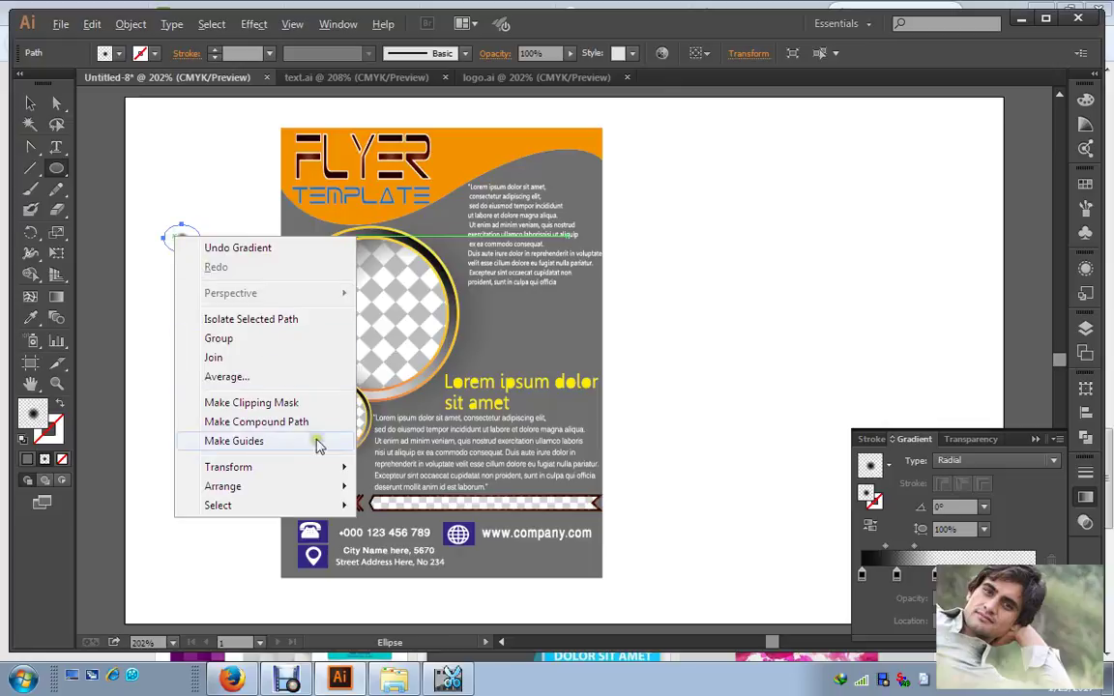
pyautogui.moveTo(329, 470)
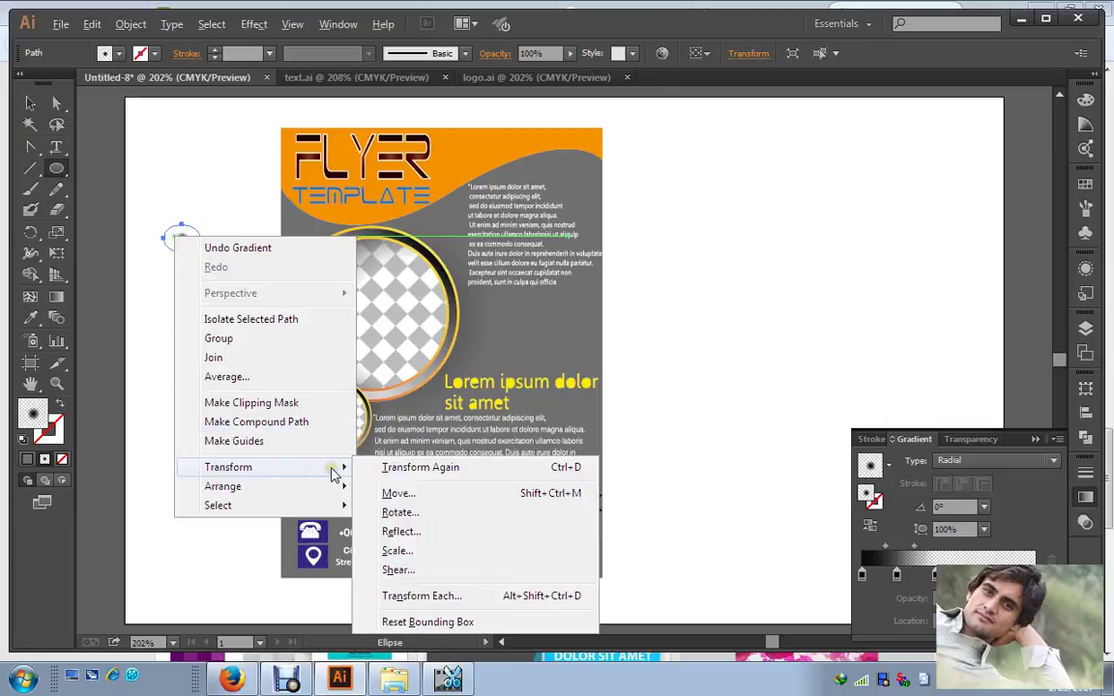
pyautogui.click(400, 513)
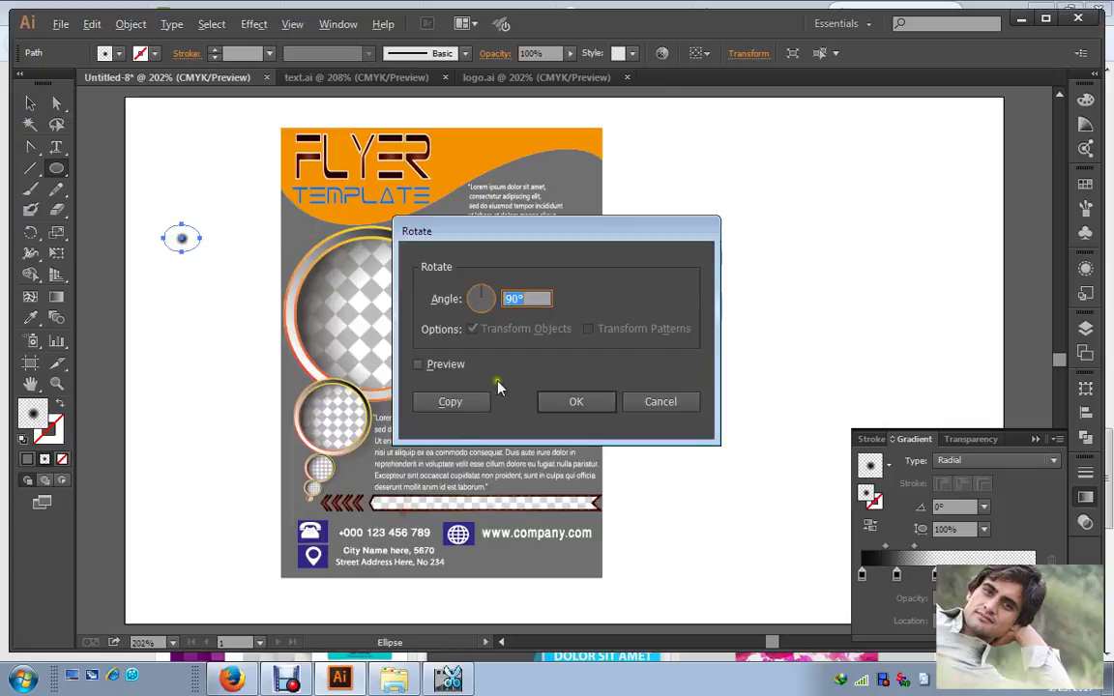
pyautogui.click(570, 400)
pyautogui.click(30, 103)
pyautogui.moveTo(196, 254); pyautogui.dragTo(639, 257)
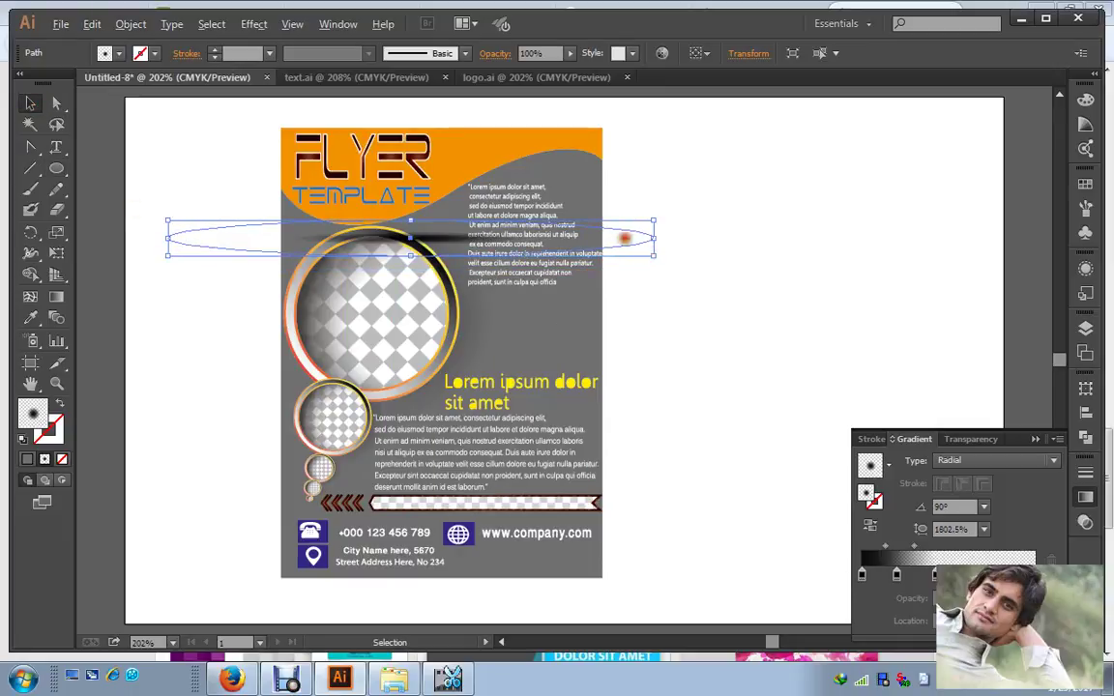
# Step: Move the oval under the flyer's bottom edge and darken its gradient centre with an added stop
pyautogui.moveTo(624, 239); pyautogui.dragTo(656, 586)
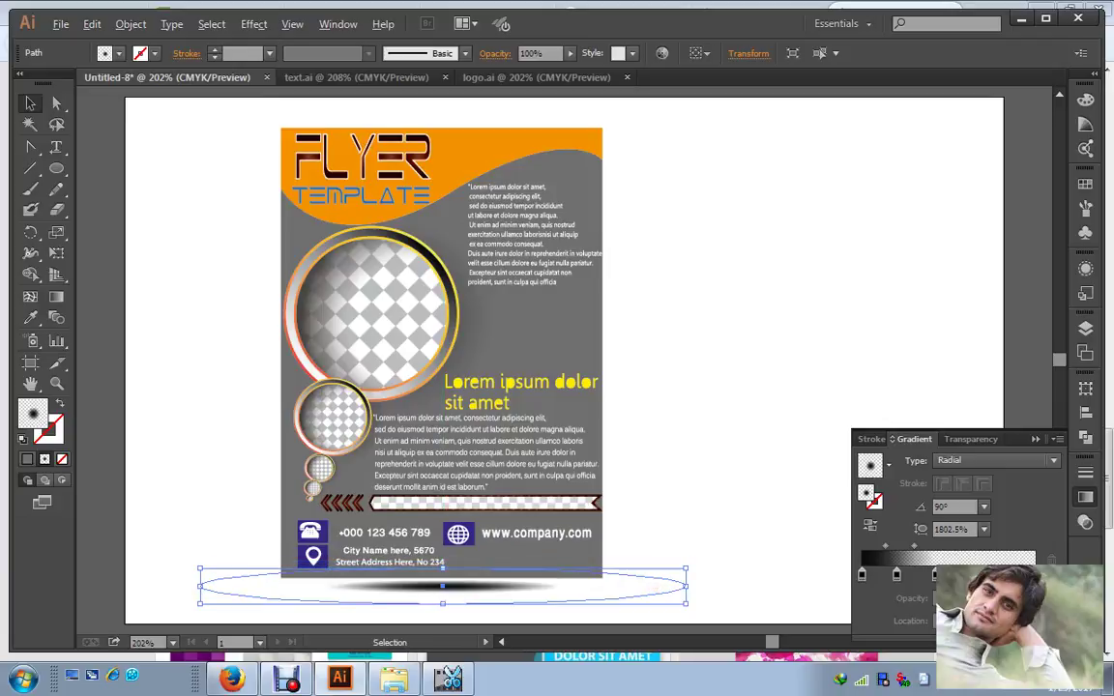
pyautogui.moveTo(935, 575); pyautogui.dragTo(967, 574)
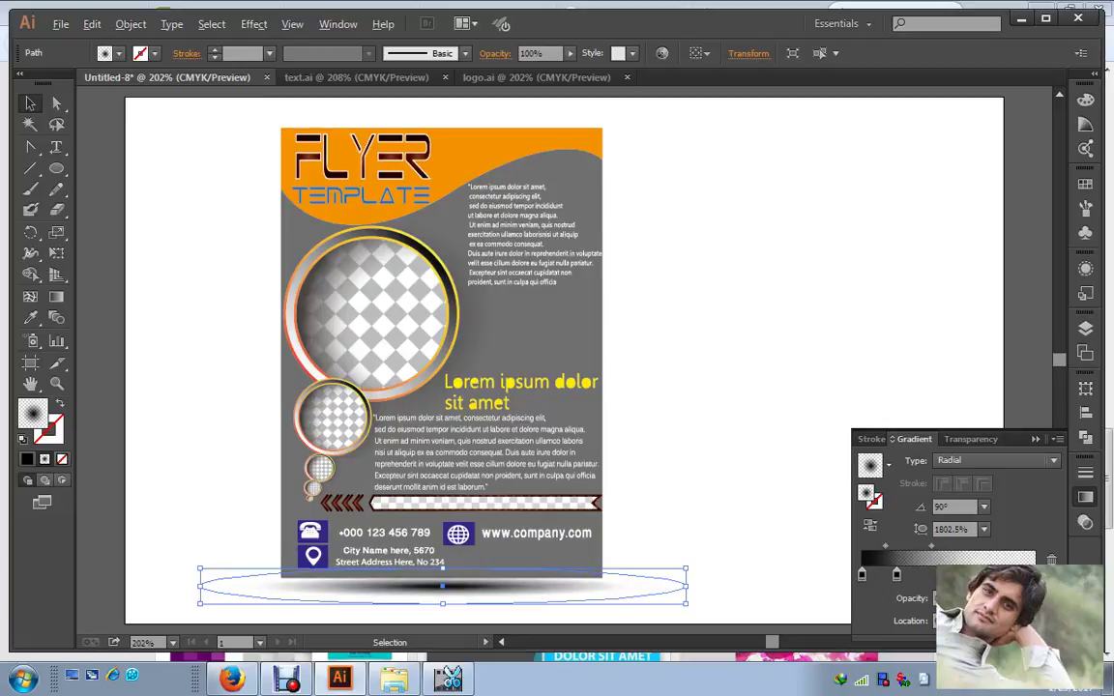
pyautogui.click(905, 576)
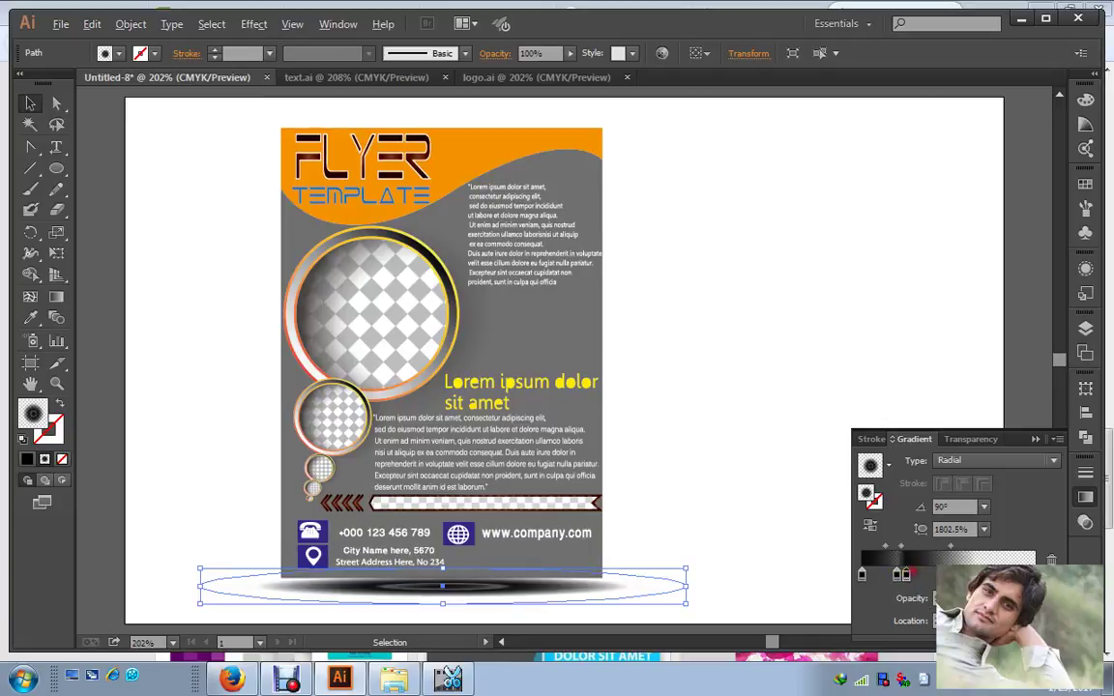
pyautogui.moveTo(907, 575); pyautogui.dragTo(917, 574)
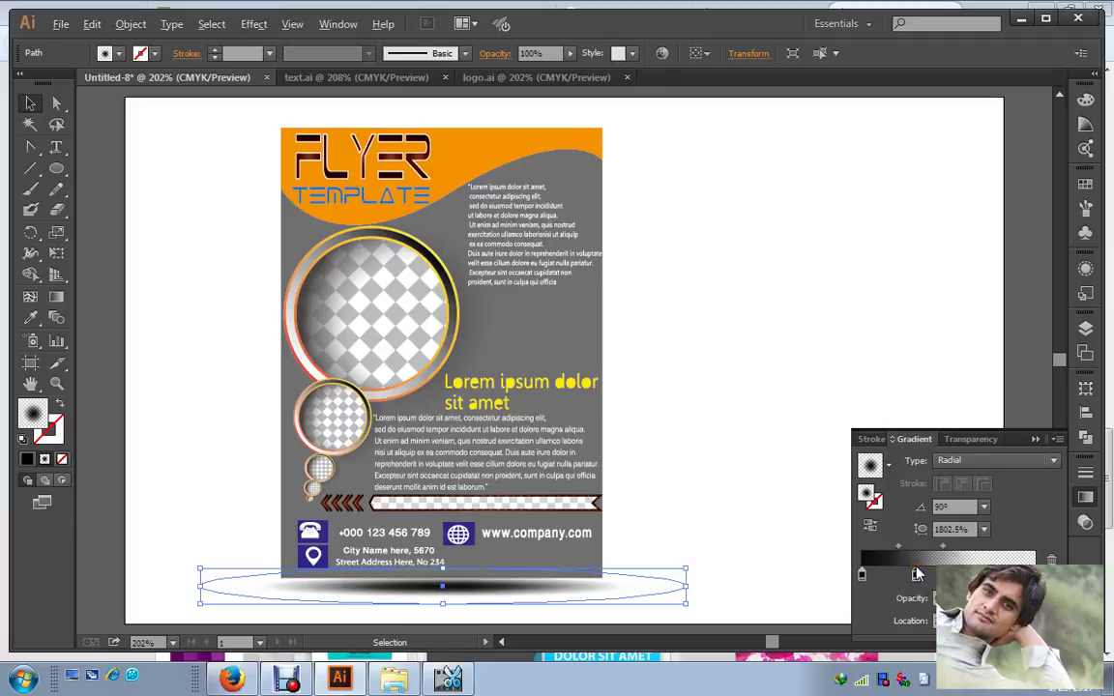
pyautogui.click(1033, 438)
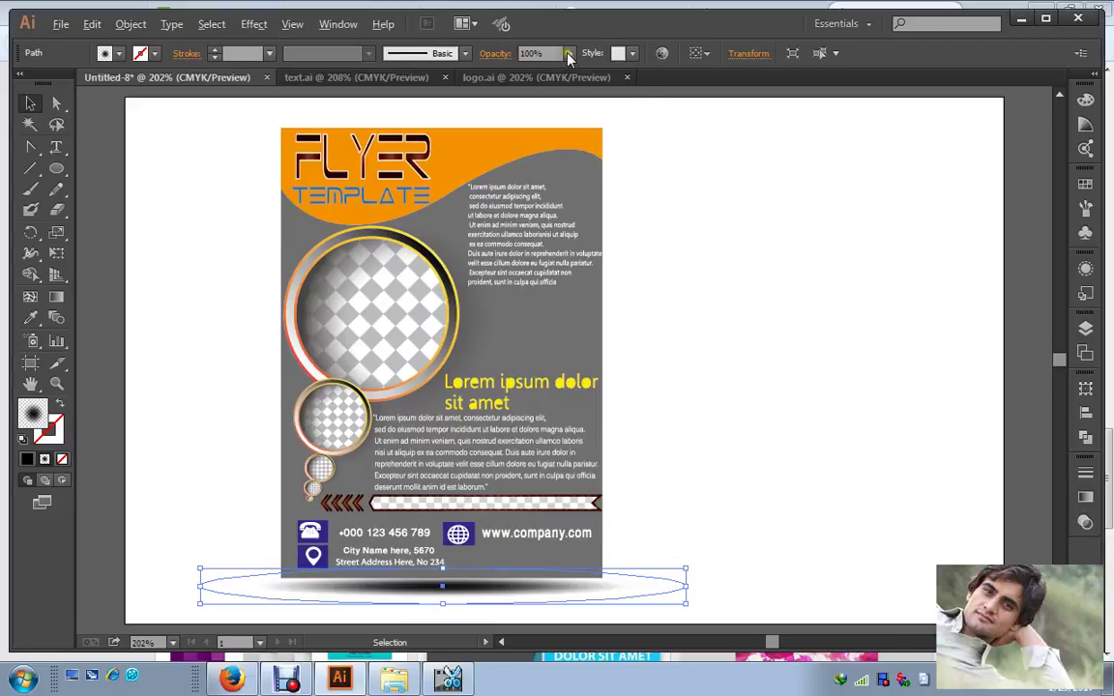
# Step: Set the shadow oval's opacity to 88%
pyautogui.moveTo(570, 53)
pyautogui.mouseDown()
pyautogui.moveTo(566, 72)
pyautogui.moveTo(548, 76)
pyautogui.moveTo(567, 76)
pyautogui.mouseUp()
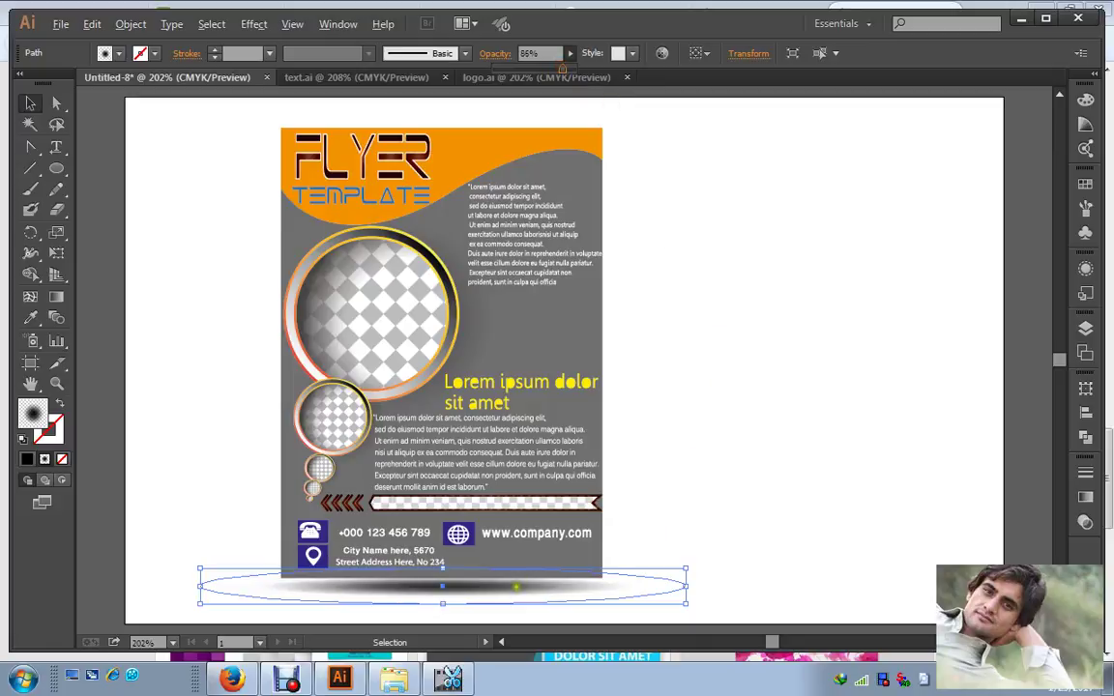
pyautogui.write('100')
pyautogui.press('Return')
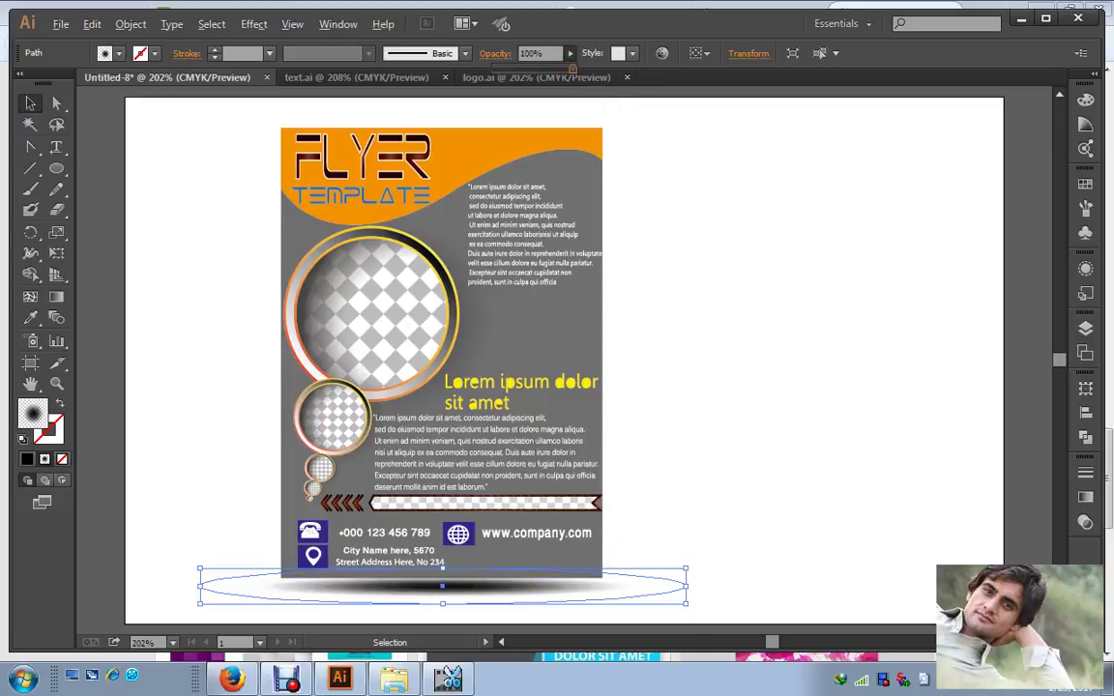
pyautogui.press('Down')
pyautogui.press('Down')
pyautogui.press('Down')
pyautogui.press('Down')
pyautogui.press('Down')
pyautogui.press('Down')
pyautogui.press('Down')
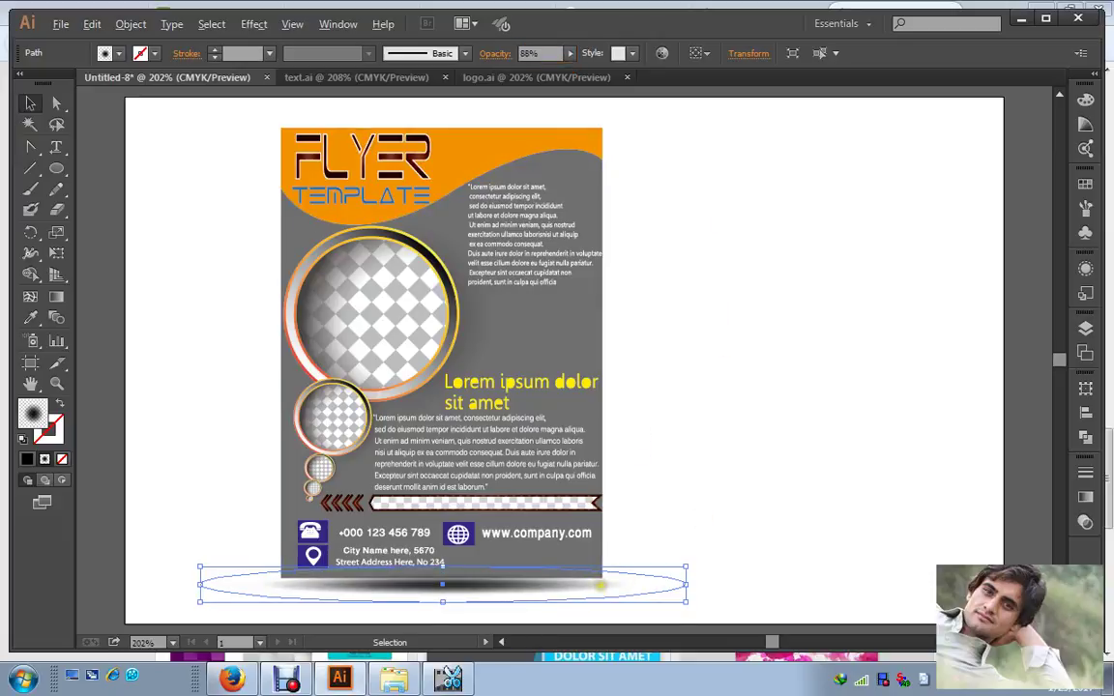
pyautogui.click(666, 458)
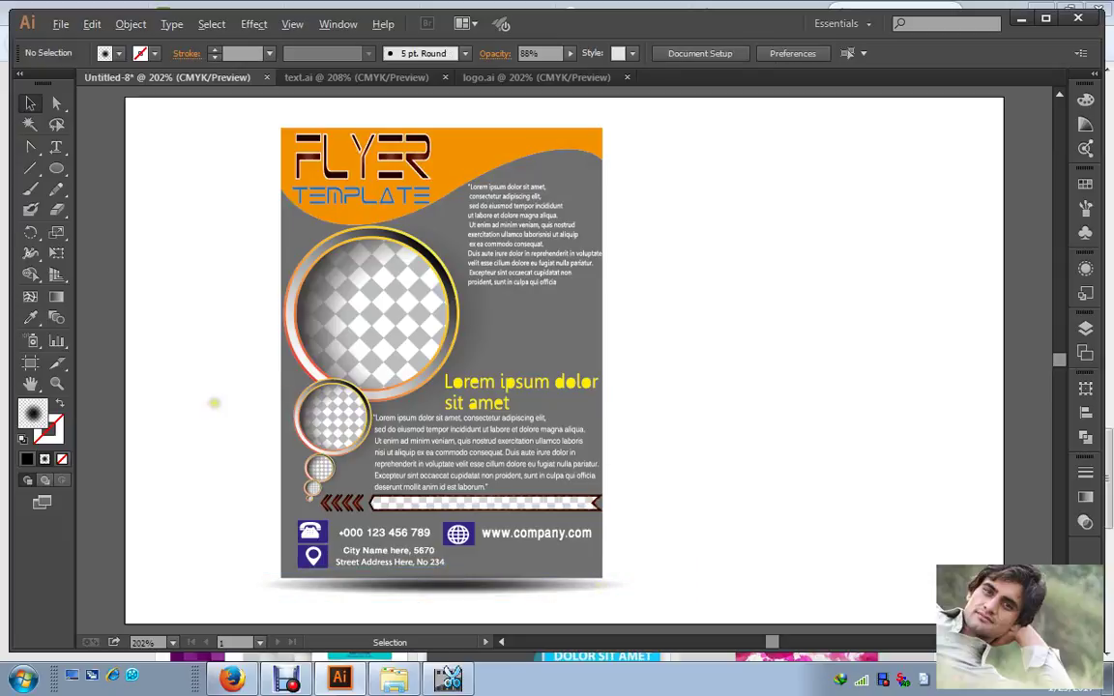
# Step: Group the flyer artwork together with its shadow
pyautogui.moveTo(214, 403); pyautogui.dragTo(649, 581)
pyautogui.rightClick(524, 448)
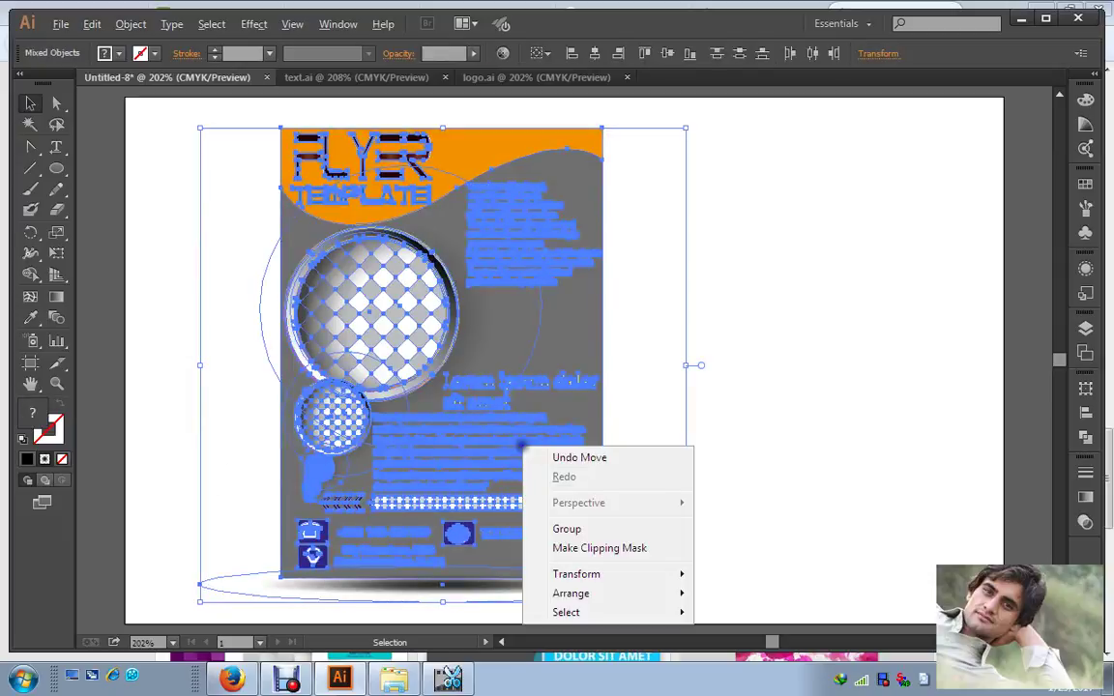
pyautogui.click(568, 530)
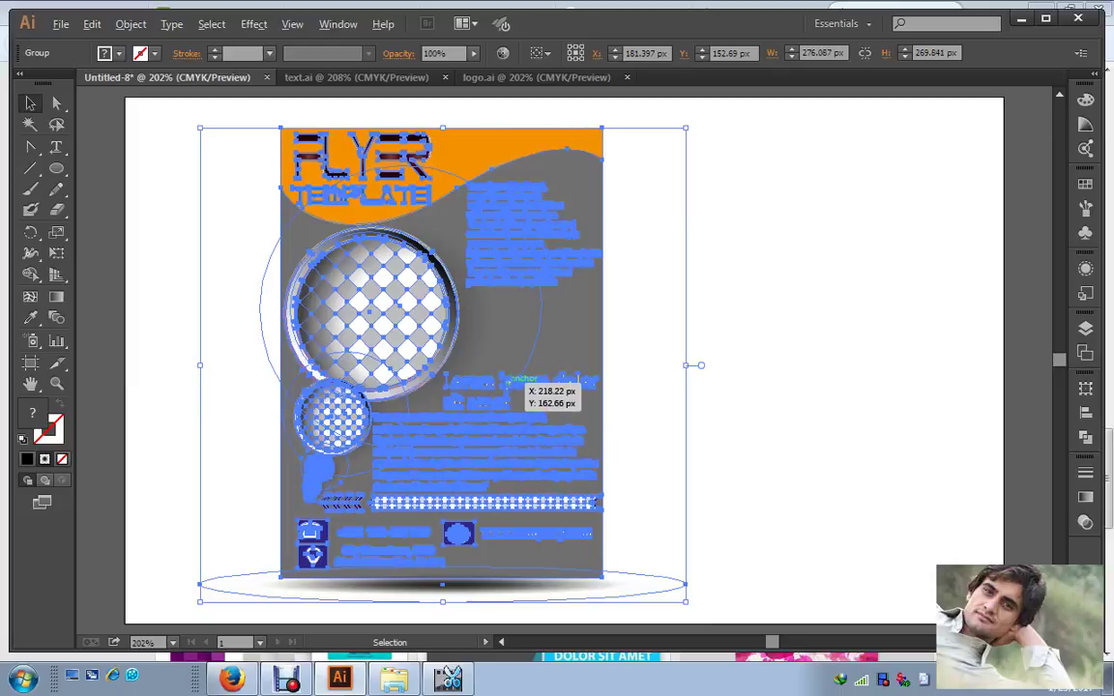
# Step: Duplicate the flyer group and place the copy beside the original
pyautogui.moveTo(510, 382); pyautogui.dragTo(819, 379)
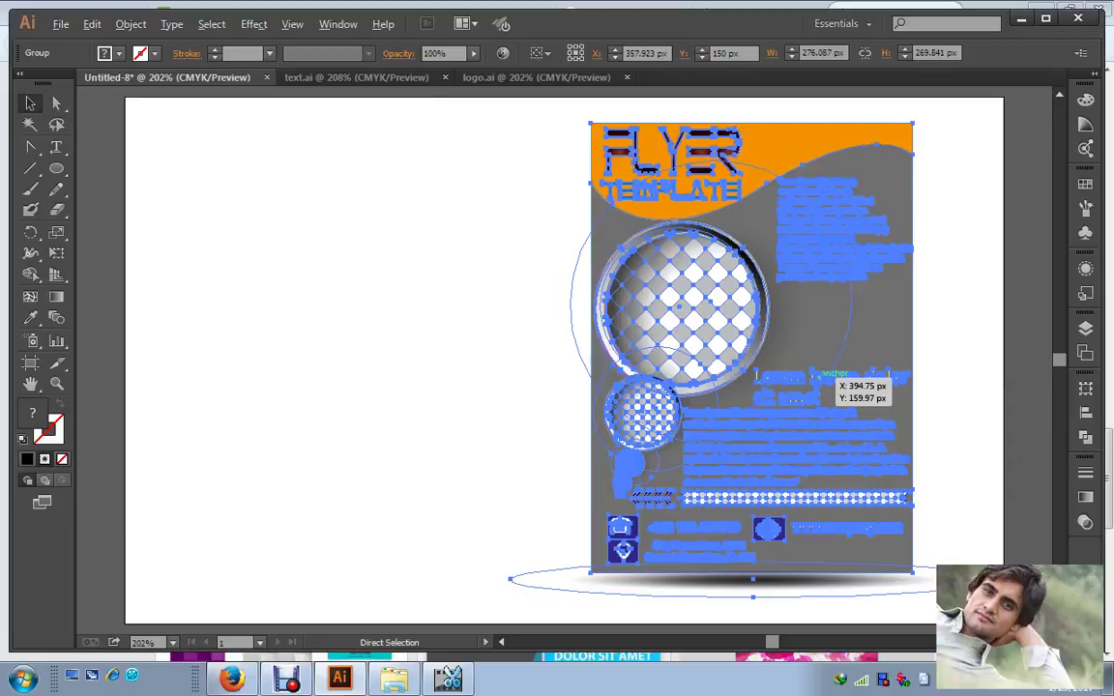
pyautogui.press('ctrl')
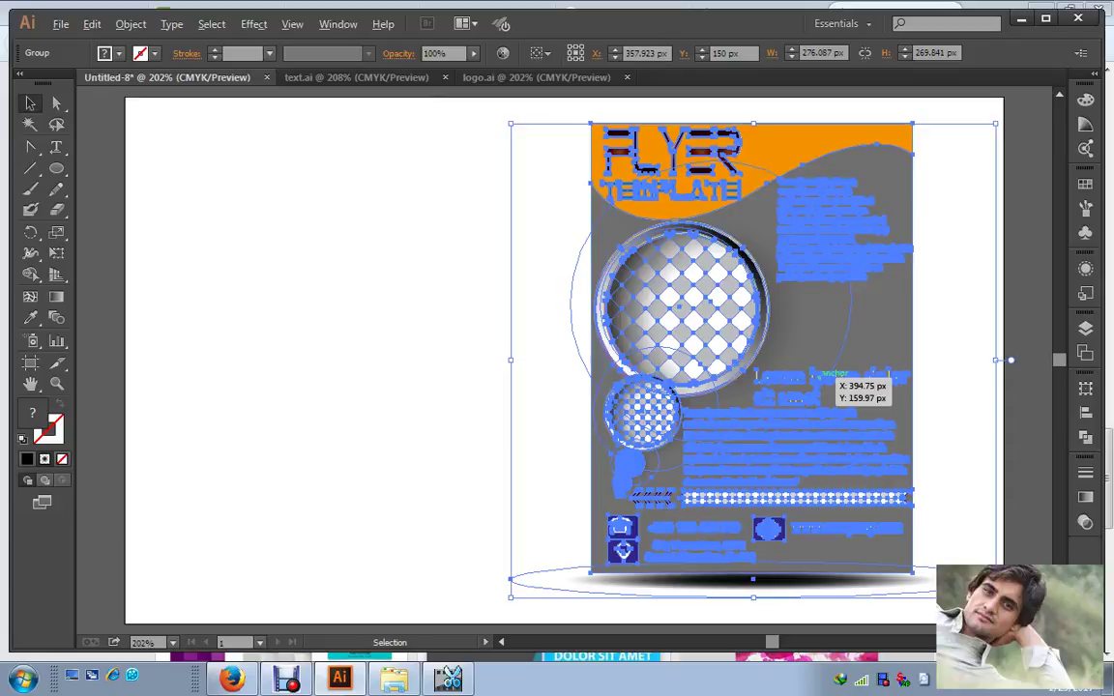
pyautogui.press('Left')
pyautogui.moveTo(791, 376); pyautogui.dragTo(746, 375)
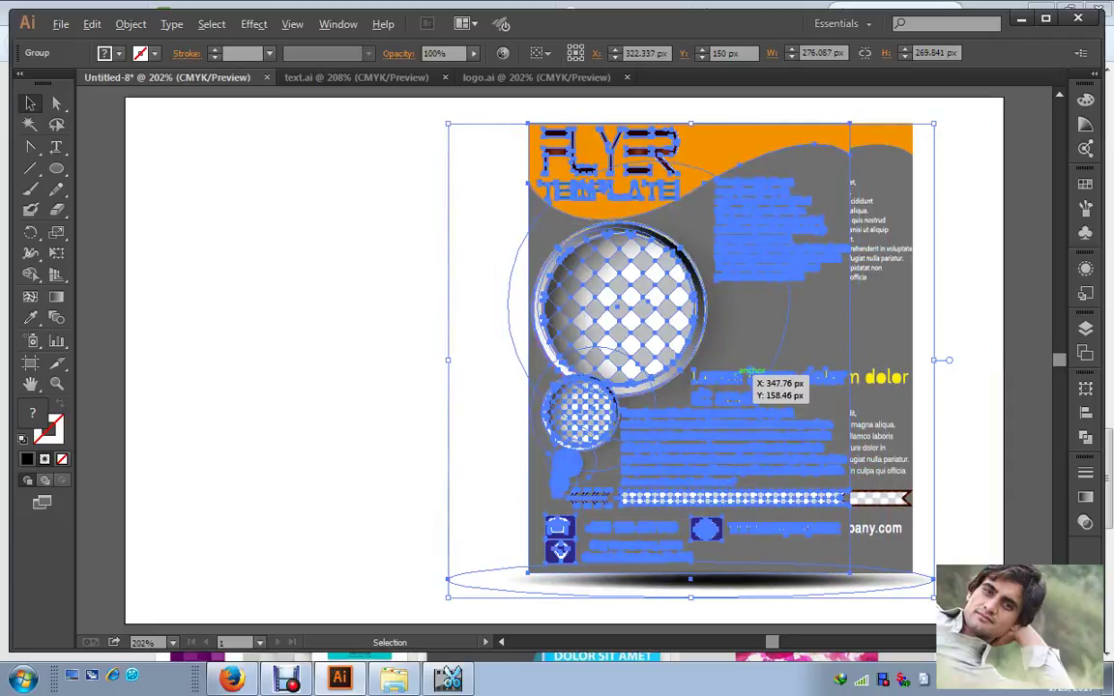
pyautogui.click(375, 275)
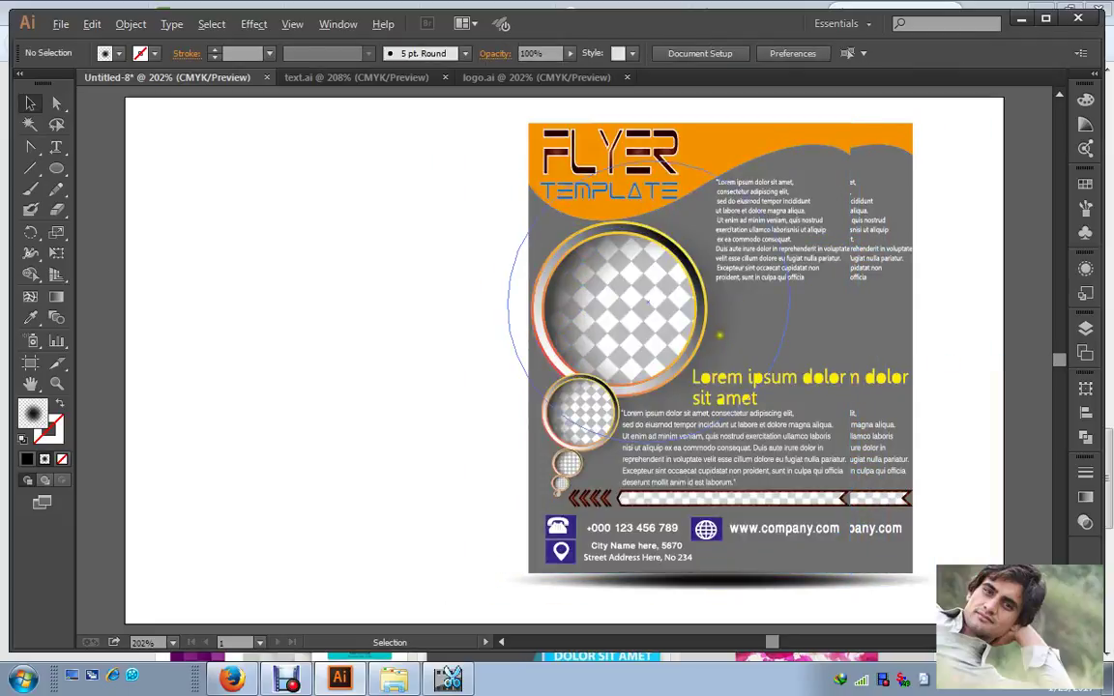
pyautogui.click(650, 302)
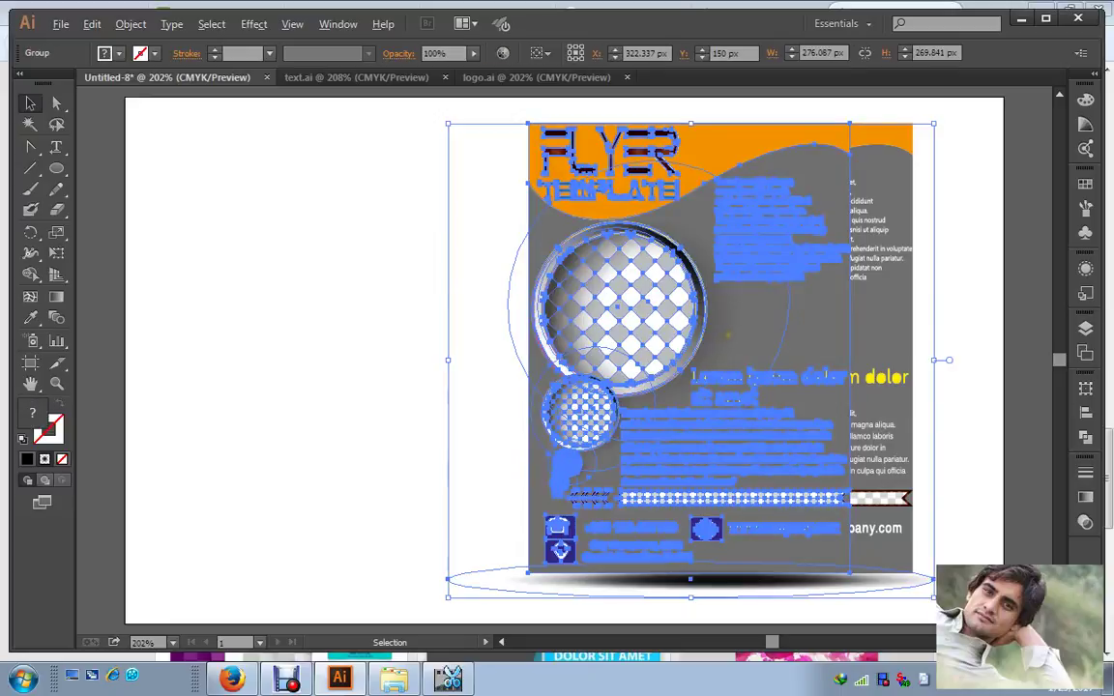
pyautogui.moveTo(728, 336); pyautogui.dragTo(522, 337)
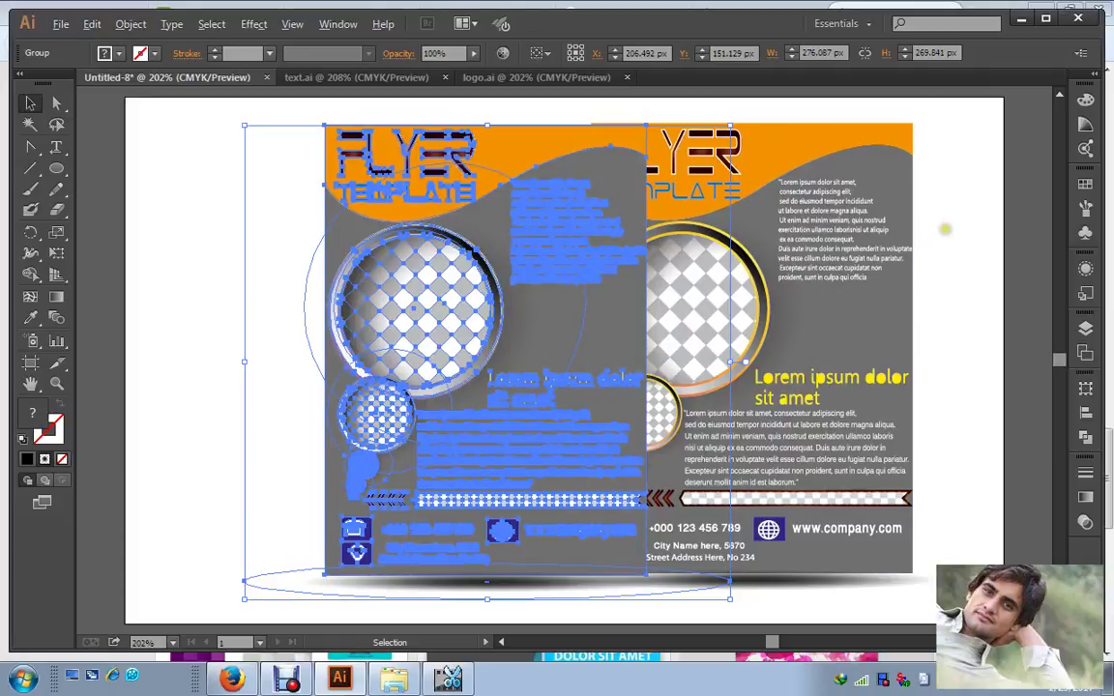
pyautogui.click(951, 227)
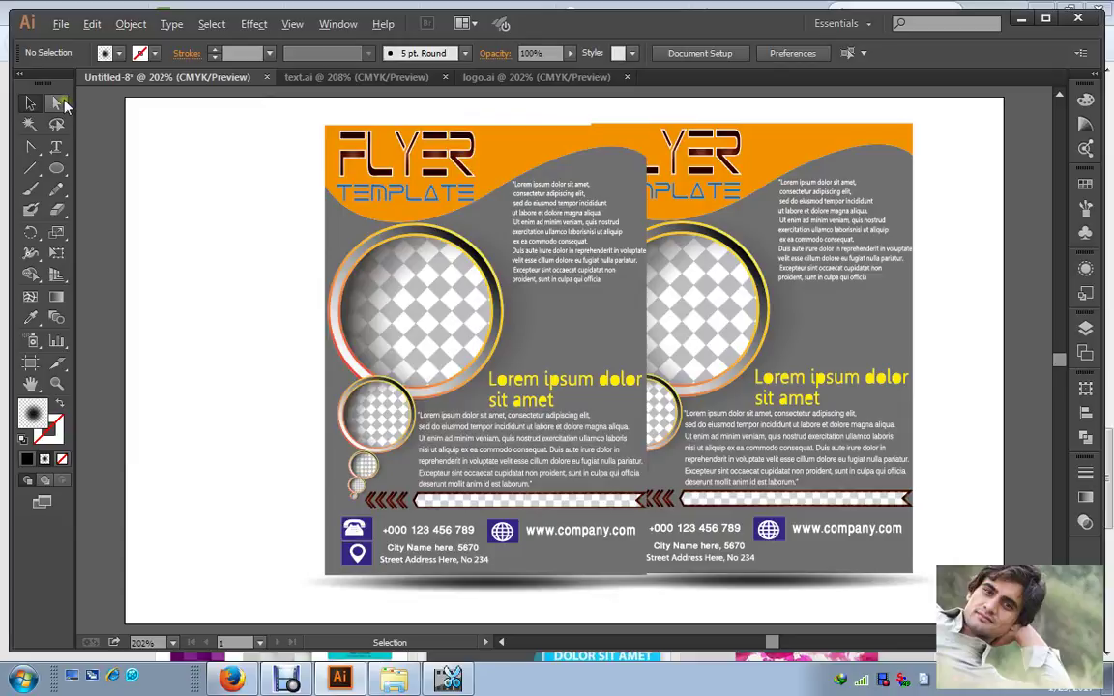
# Step: Shift the left flyer further left to leave a gap between the two
pyautogui.click(60, 104)
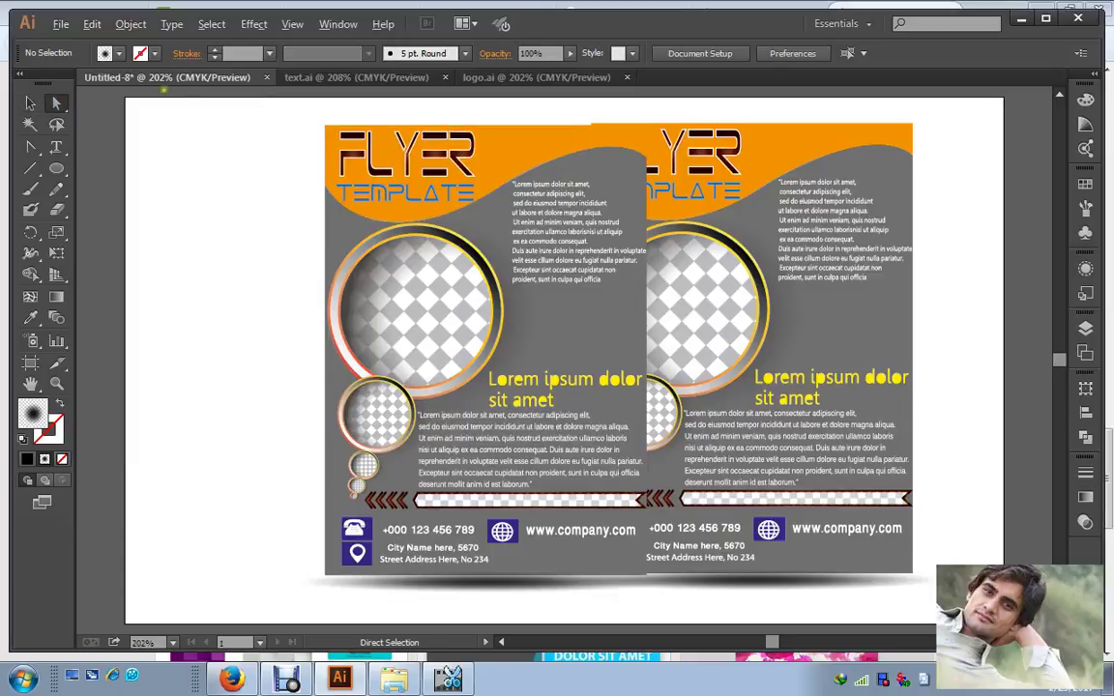
pyautogui.click(32, 105)
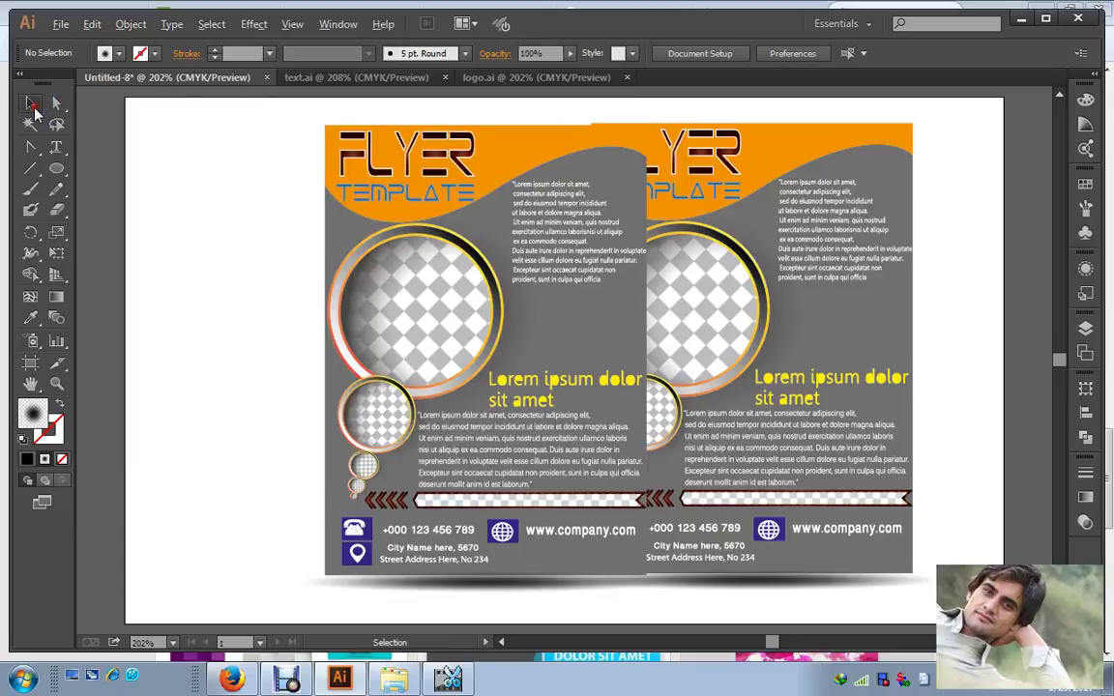
pyautogui.click(515, 307)
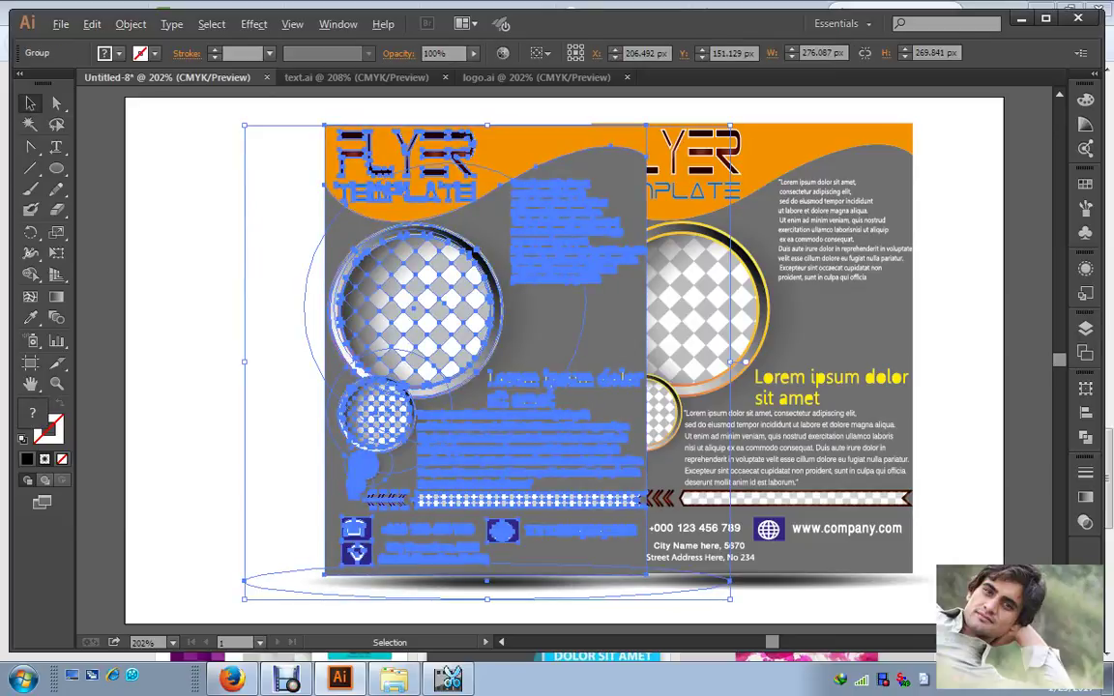
pyautogui.moveTo(515, 307); pyautogui.dragTo(422, 307)
pyautogui.moveTo(478, 340); pyautogui.dragTo(478, 339)
pyautogui.click(955, 274)
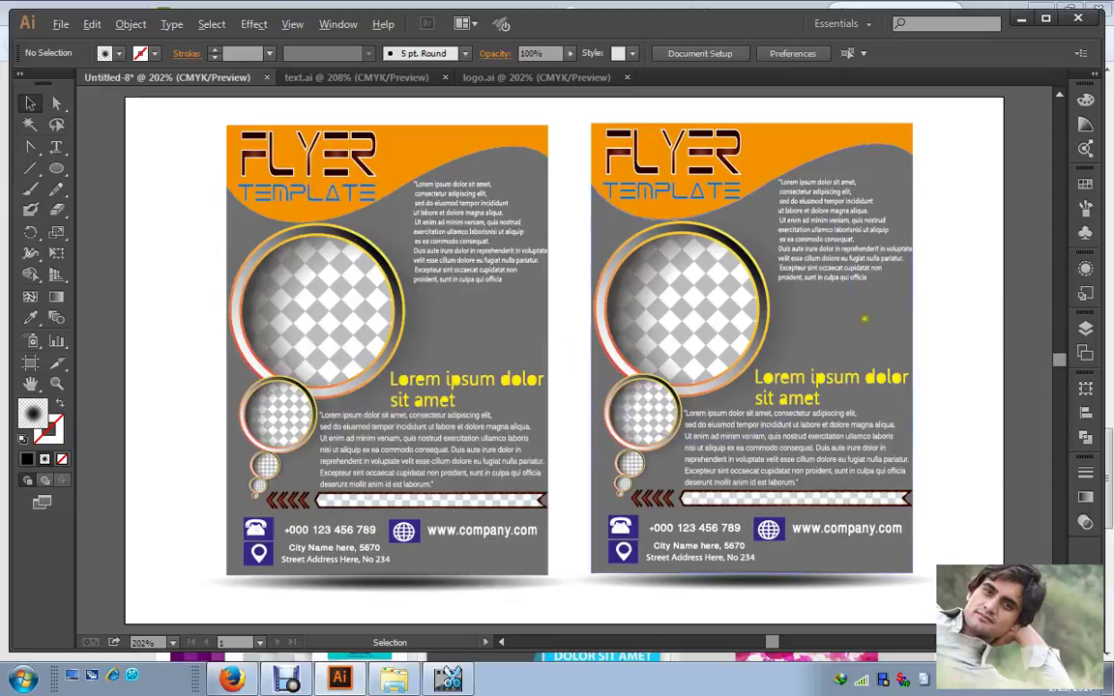
# Step: Group the two flyers together
pyautogui.moveTo(197, 152); pyautogui.dragTo(795, 448)
pyautogui.rightClick(784, 377)
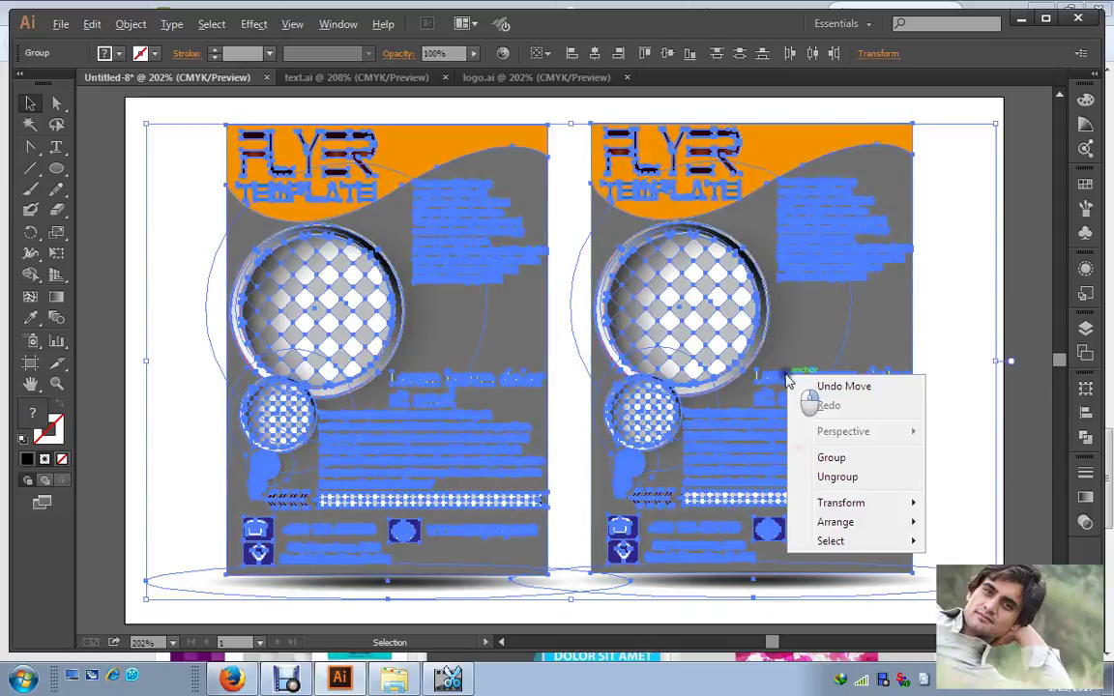
pyautogui.click(834, 457)
# Step: Draw a rectangle spanning the whole artboard from corner to corner
pyautogui.click(975, 316)
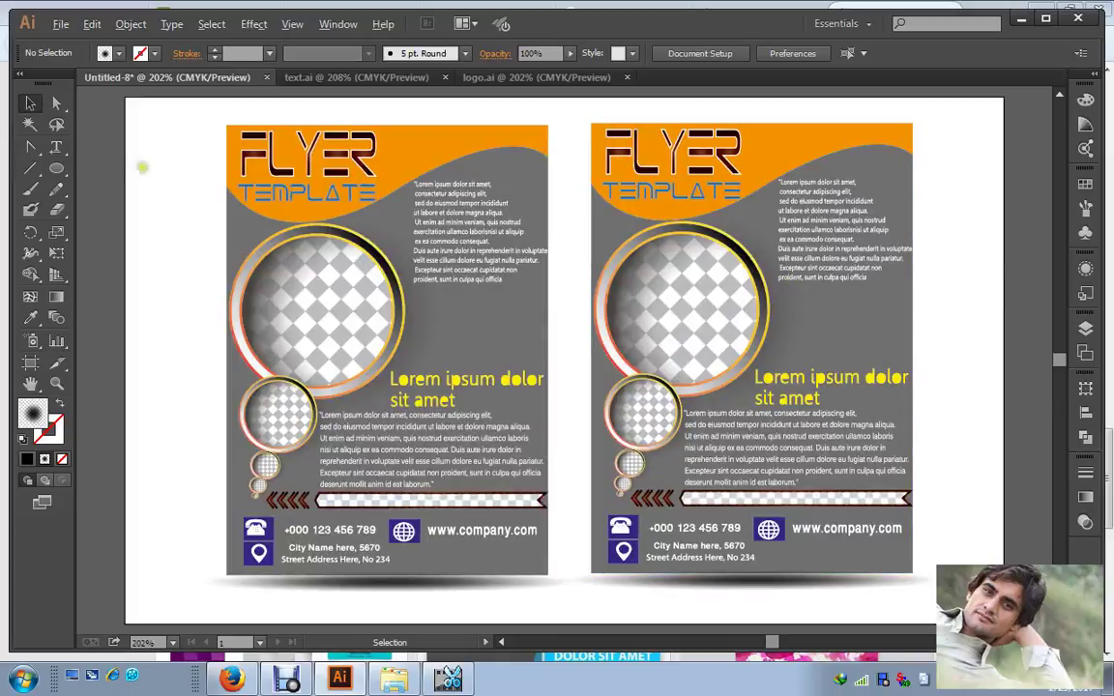
pyautogui.moveTo(56, 168); pyautogui.dragTo(97, 173)
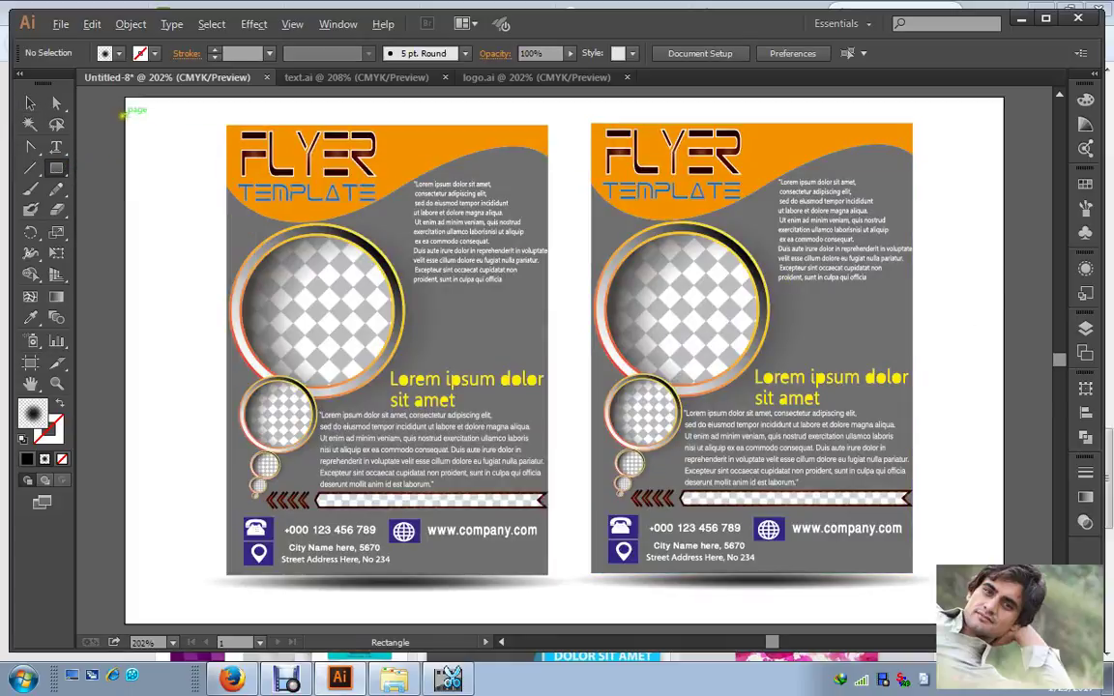
pyautogui.moveTo(124, 95)
pyautogui.mouseDown()
pyautogui.moveTo(750, 440)
pyautogui.moveTo(904, 508)
pyautogui.moveTo(1003, 622)
pyautogui.mouseUp()
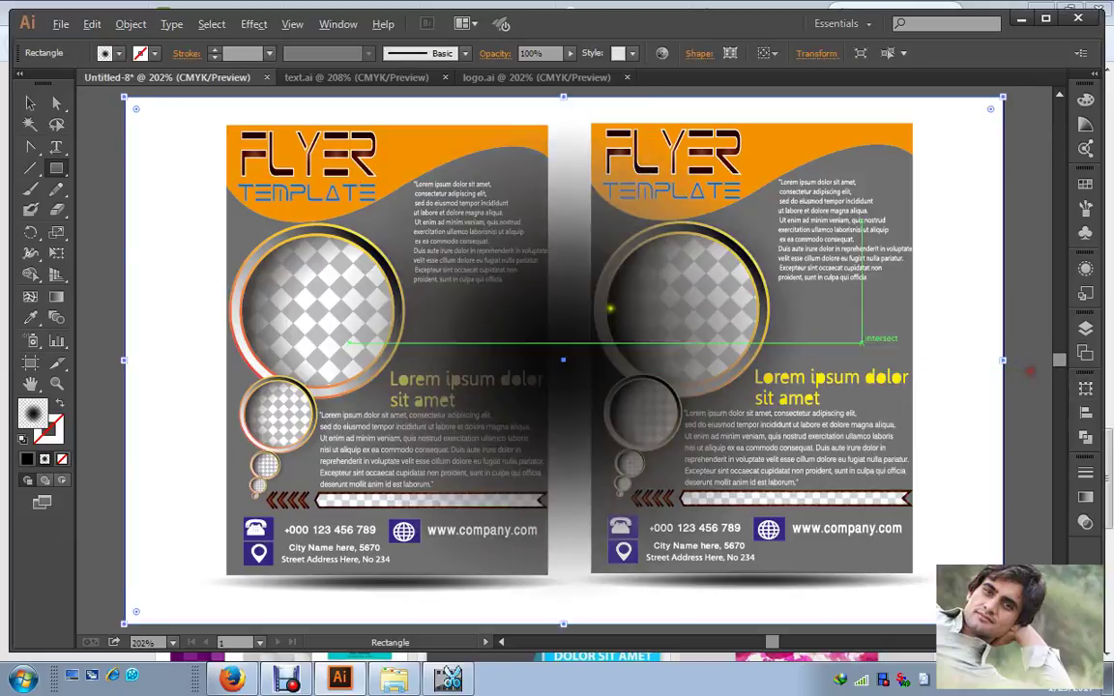
# Step: Send the artboard rectangle to the back, behind both flyers
pyautogui.click(29, 103)
pyautogui.rightClick(237, 245)
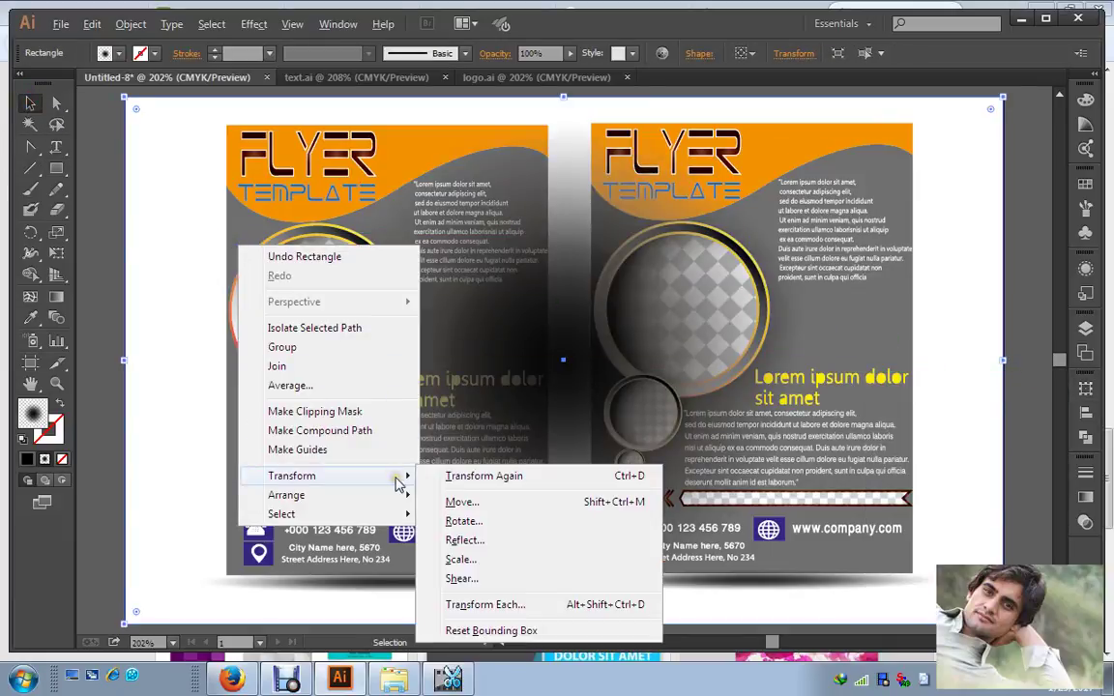
pyautogui.moveTo(398, 496)
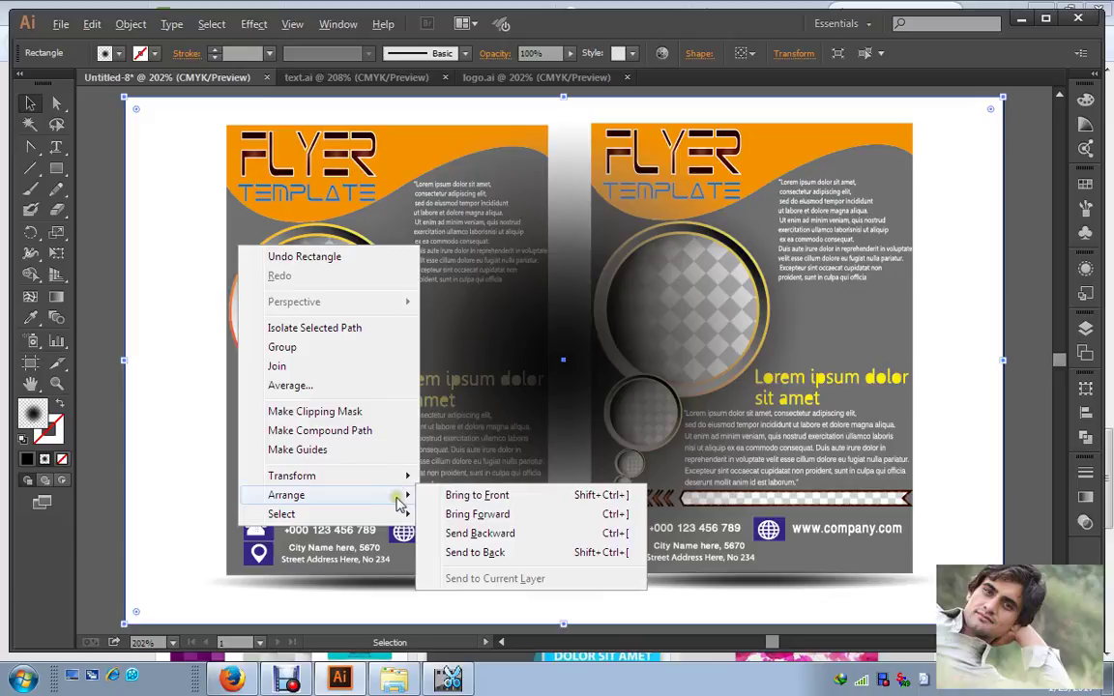
pyautogui.click(481, 553)
# Step: Try dark red and tan fills, then fill the rectangle with the white-to-black gradient
pyautogui.click(117, 56)
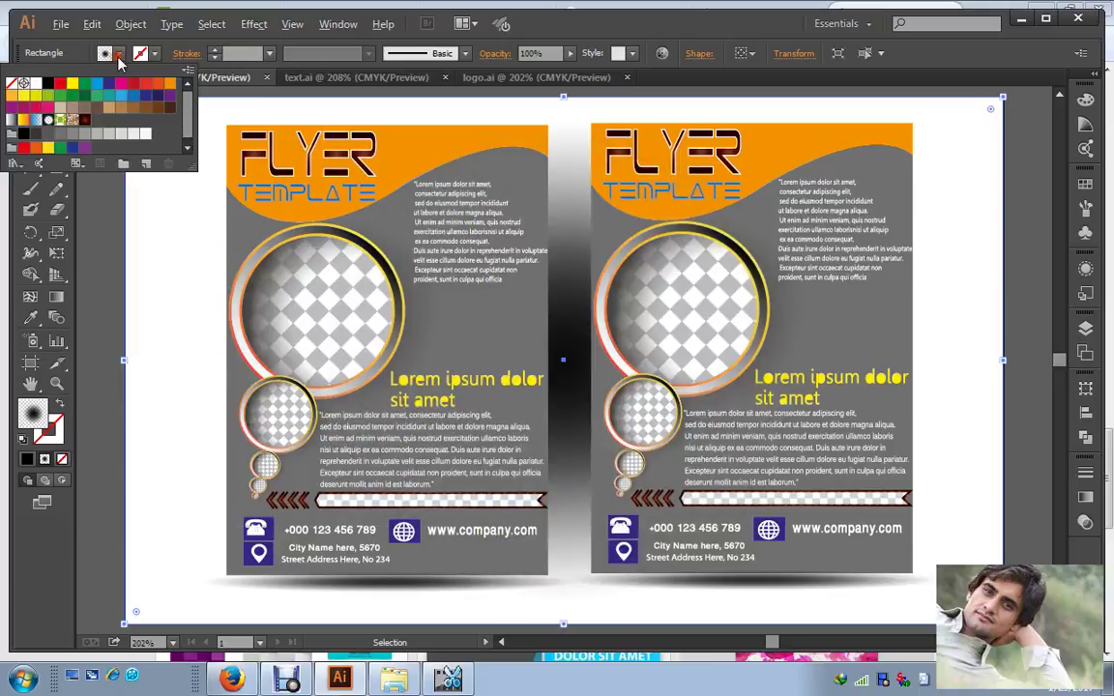
pyautogui.click(83, 118)
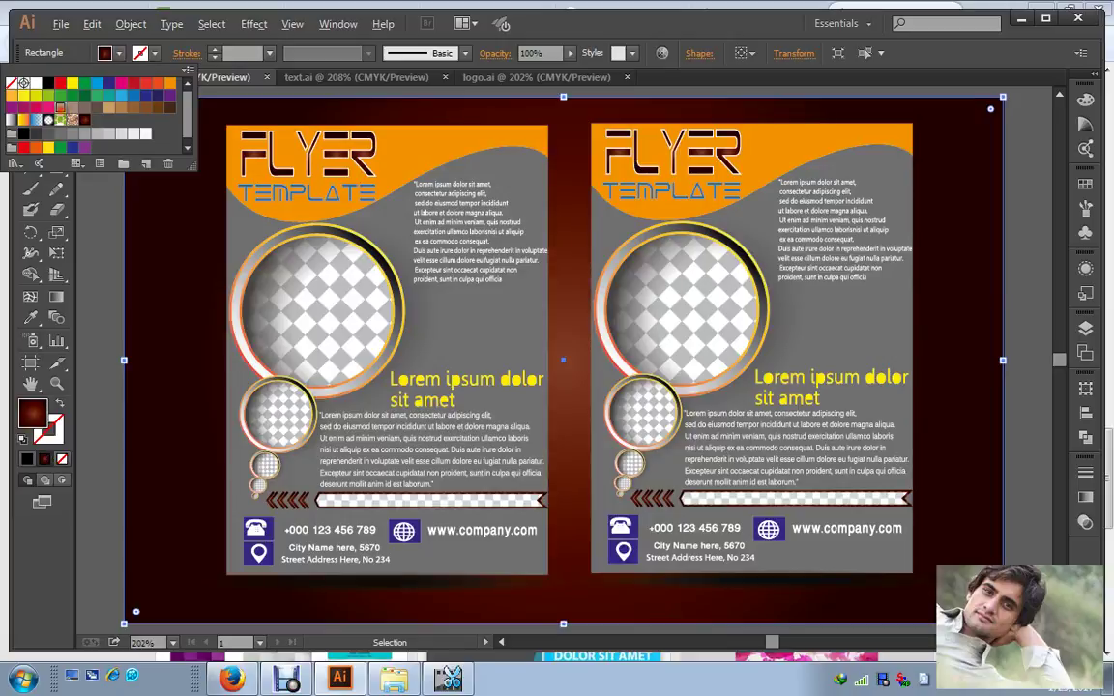
pyautogui.click(59, 107)
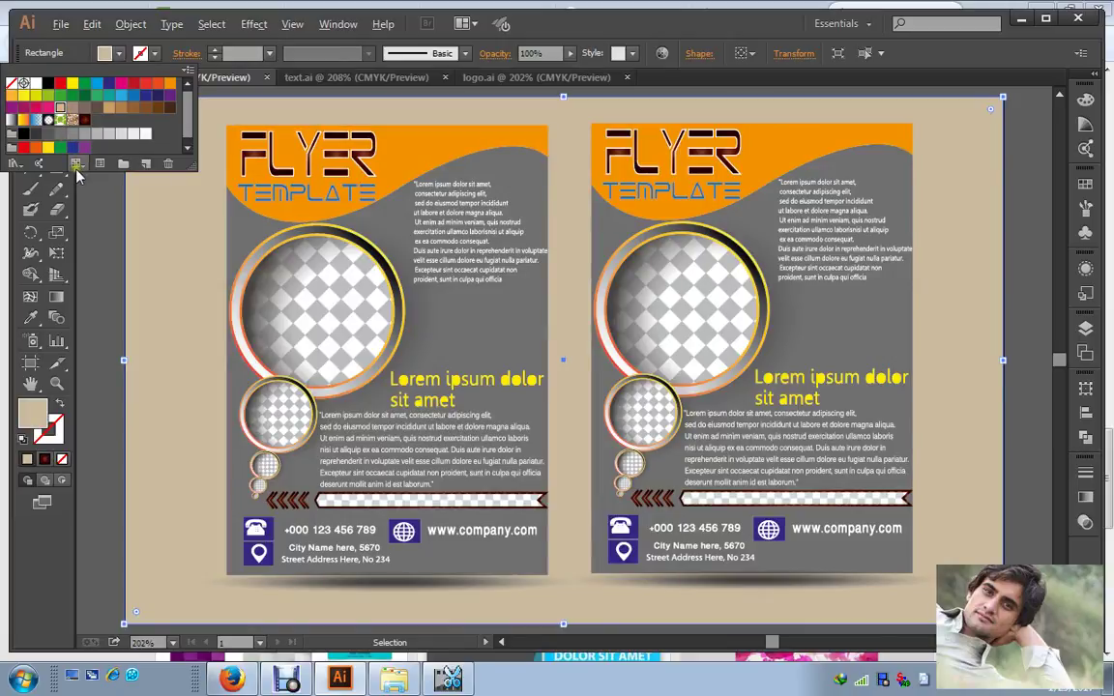
pyautogui.click(11, 119)
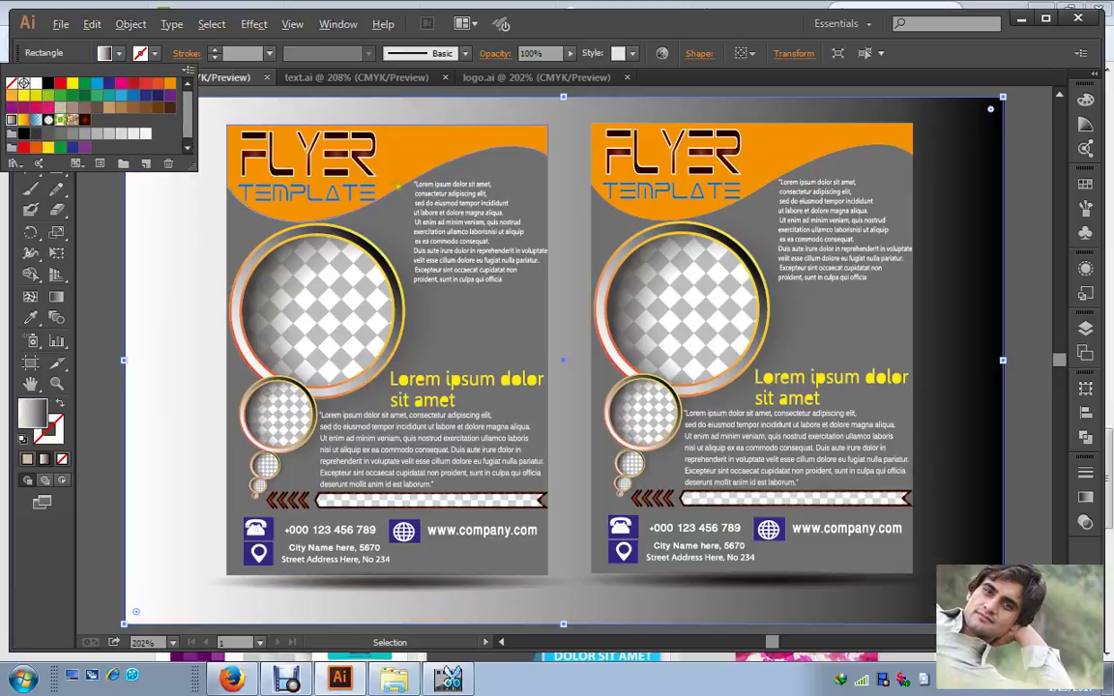
pyautogui.click(1086, 499)
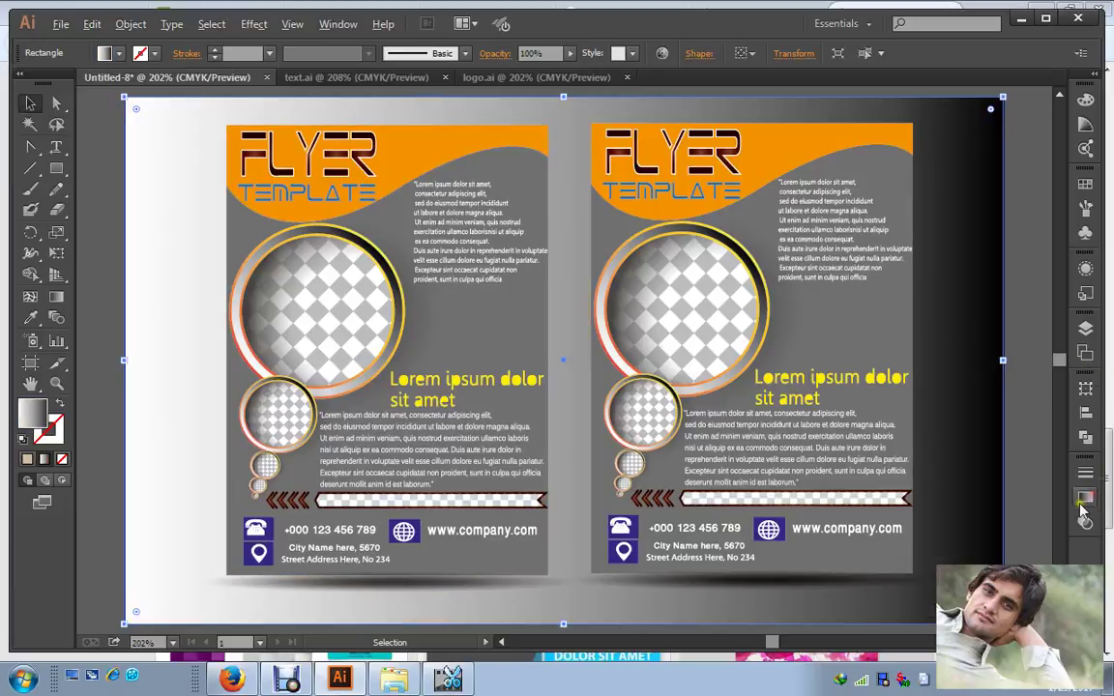
# Step: Set the background gradient angle to 90° so it runs vertically
pyautogui.click(985, 509)
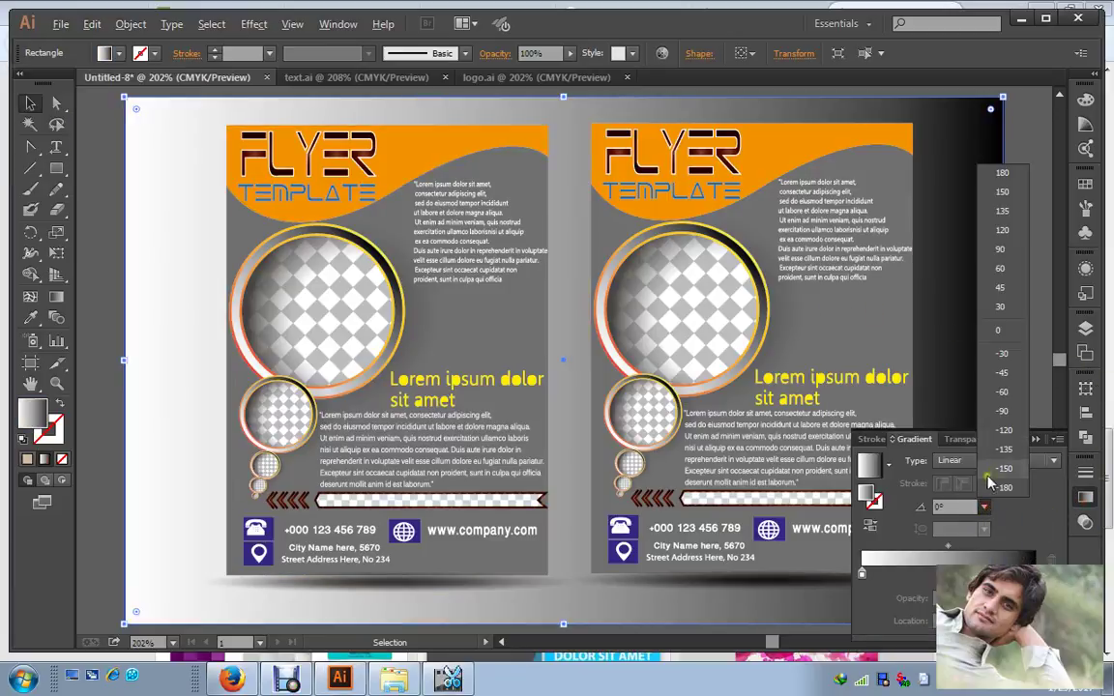
pyautogui.click(997, 258)
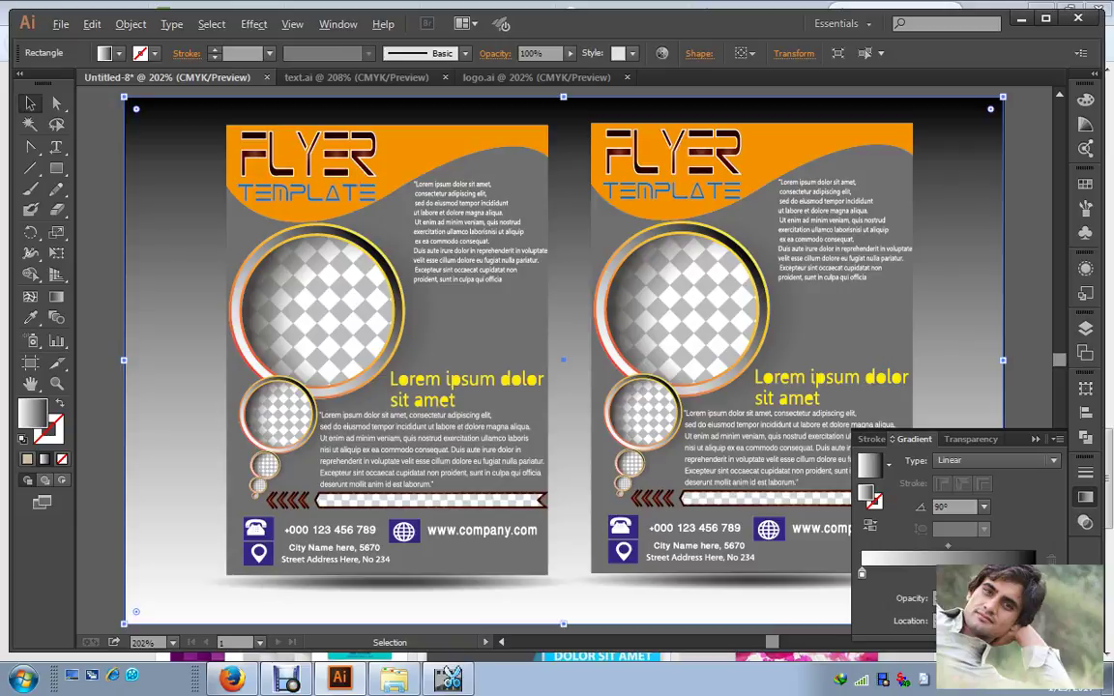
pyautogui.click(982, 598)
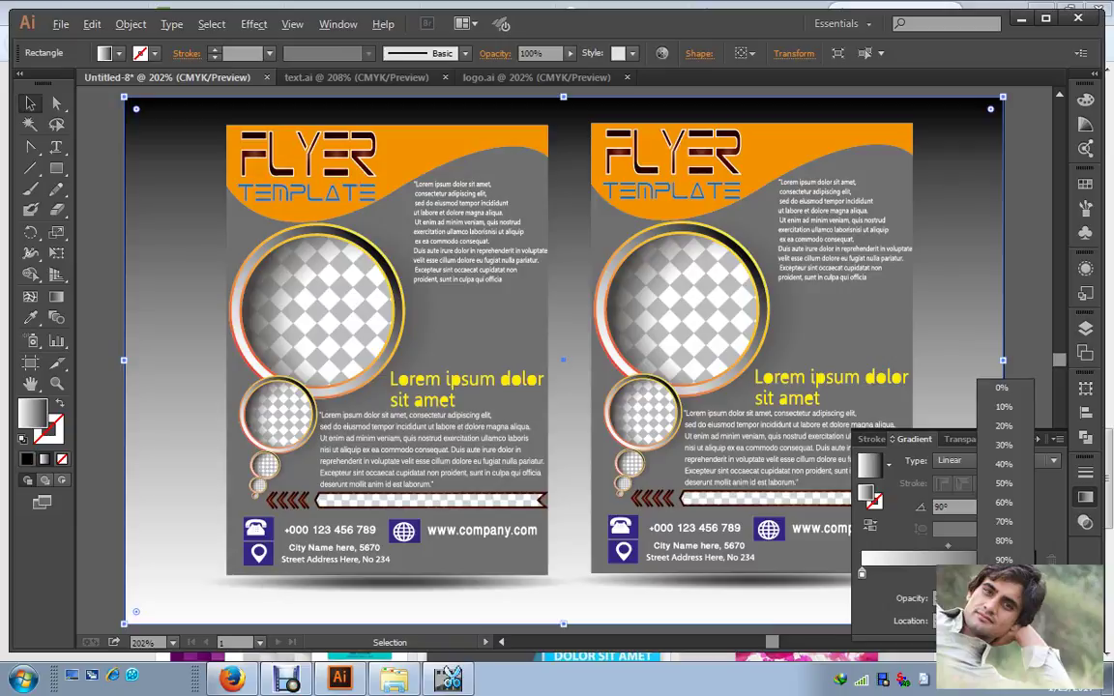
pyautogui.press('Escape')
# Step: Change one gradient stop to a grey swatch and shift it slightly
pyautogui.doubleClick(1034, 573)
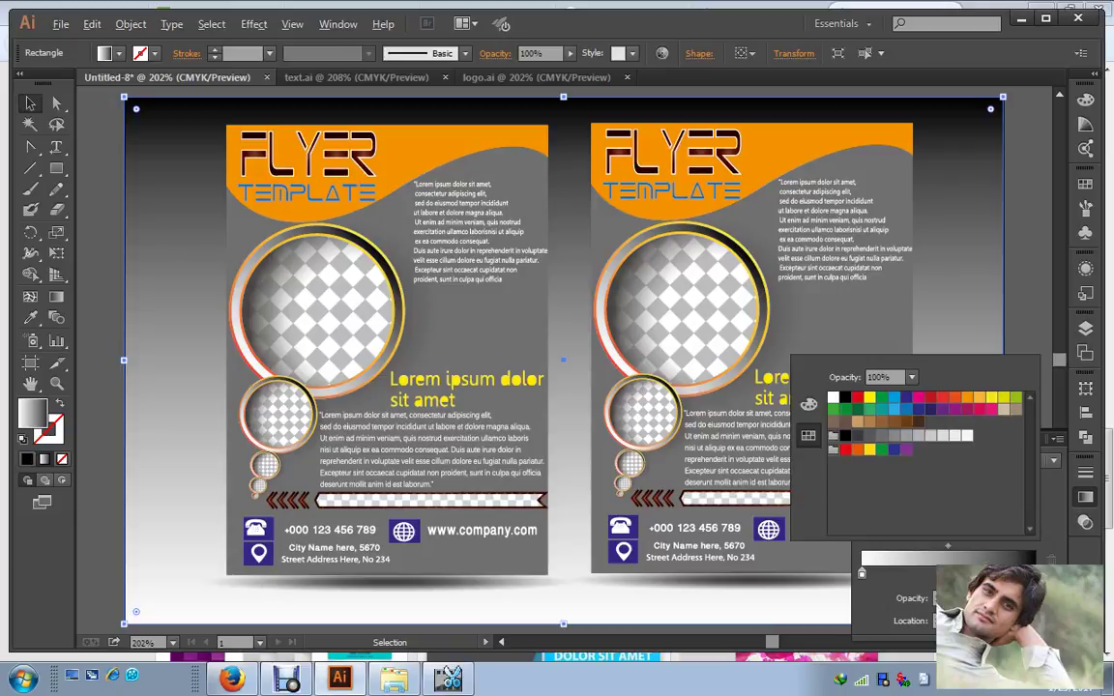
pyautogui.click(868, 435)
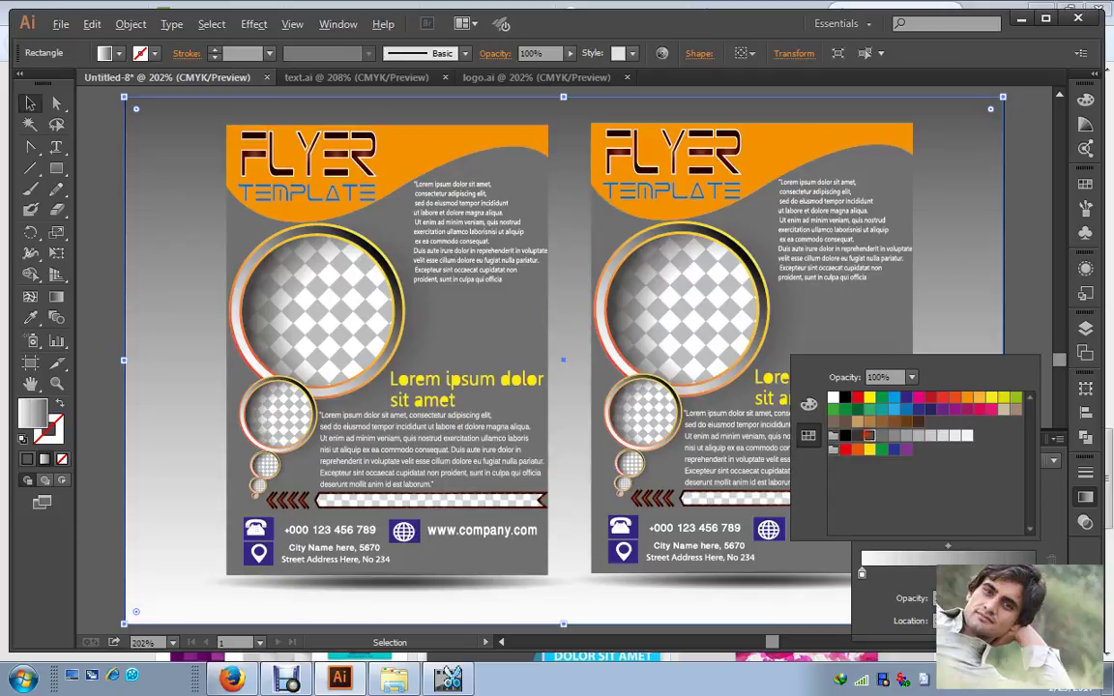
pyautogui.press('Escape')
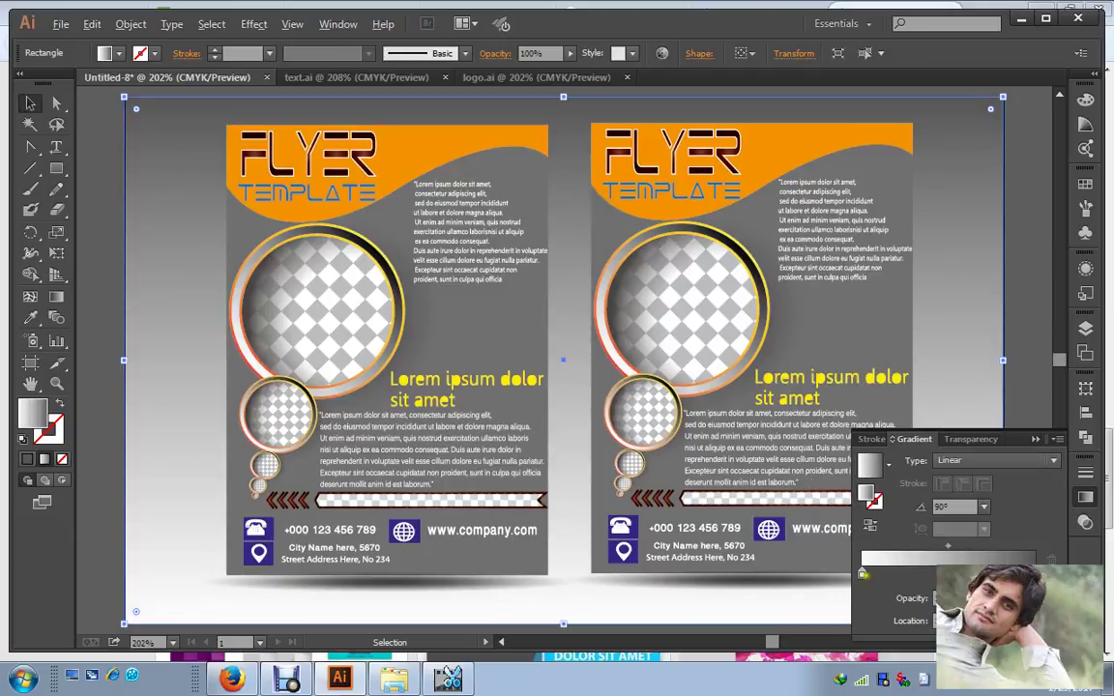
pyautogui.moveTo(866, 581); pyautogui.dragTo(880, 575)
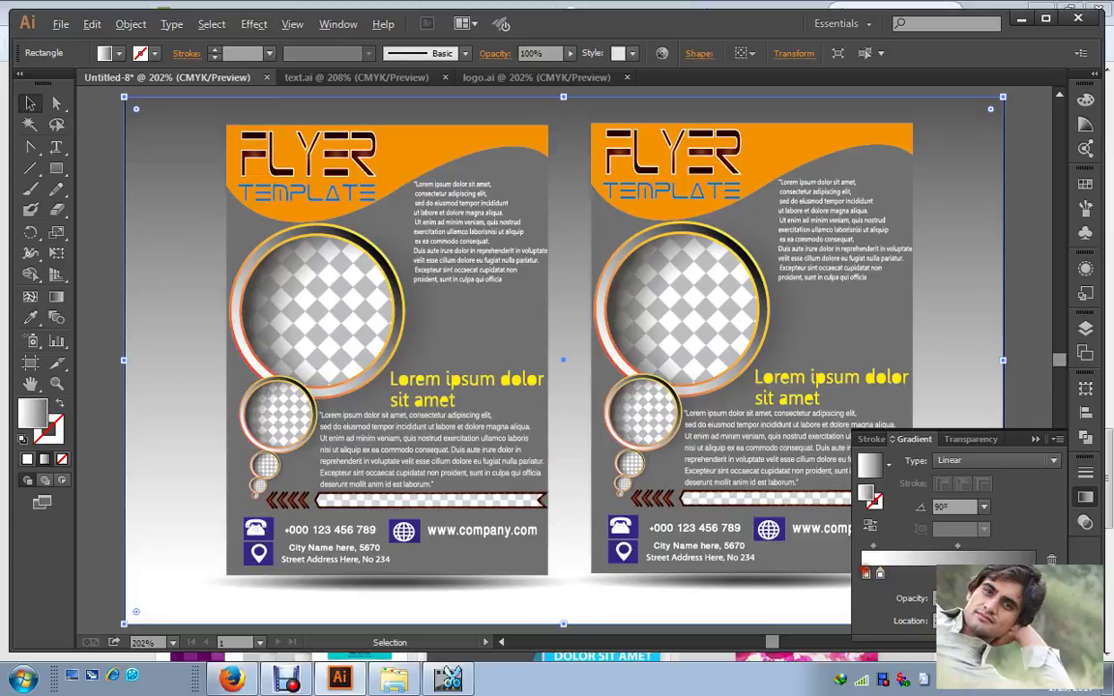
# Step: Make the first gradient stop a lighter grey, then close the gradient settings and deselect
pyautogui.doubleClick(867, 574)
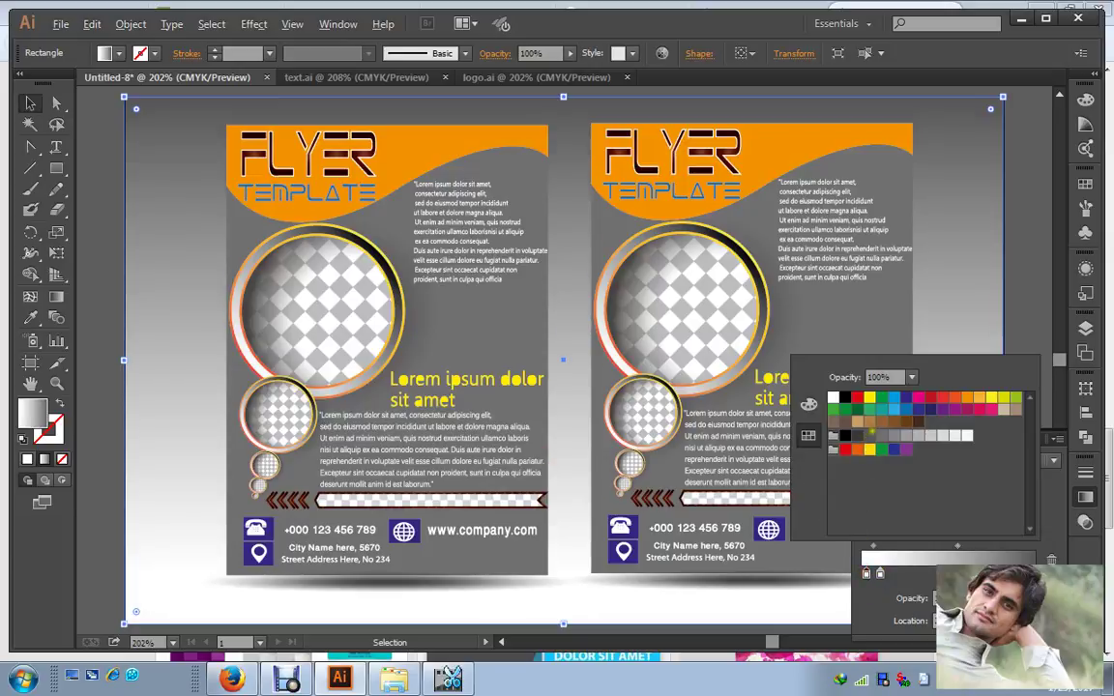
pyautogui.click(869, 436)
pyautogui.click(881, 435)
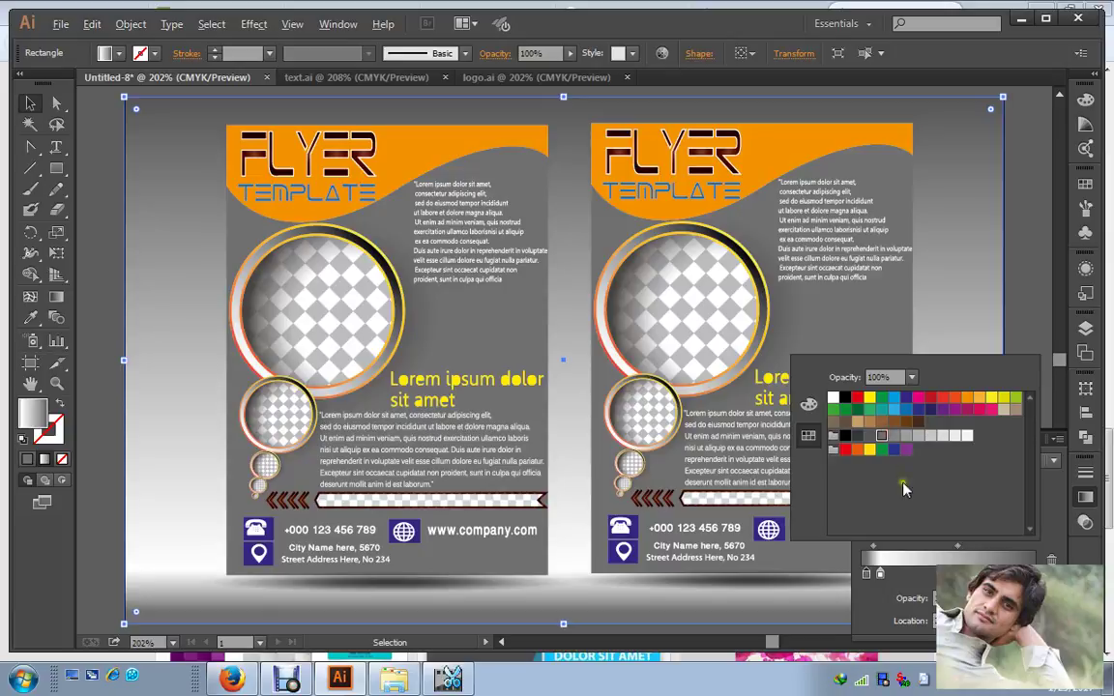
pyautogui.press('Return')
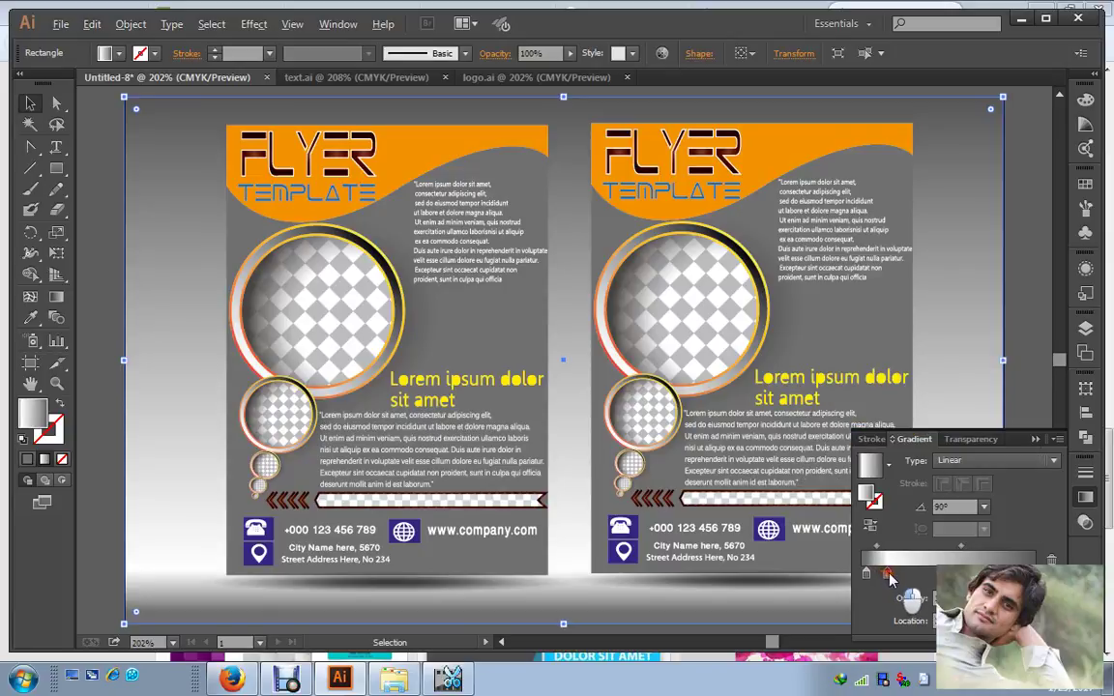
pyautogui.moveTo(880, 575); pyautogui.dragTo(906, 573)
pyautogui.hotkey('ctrl', 'z')
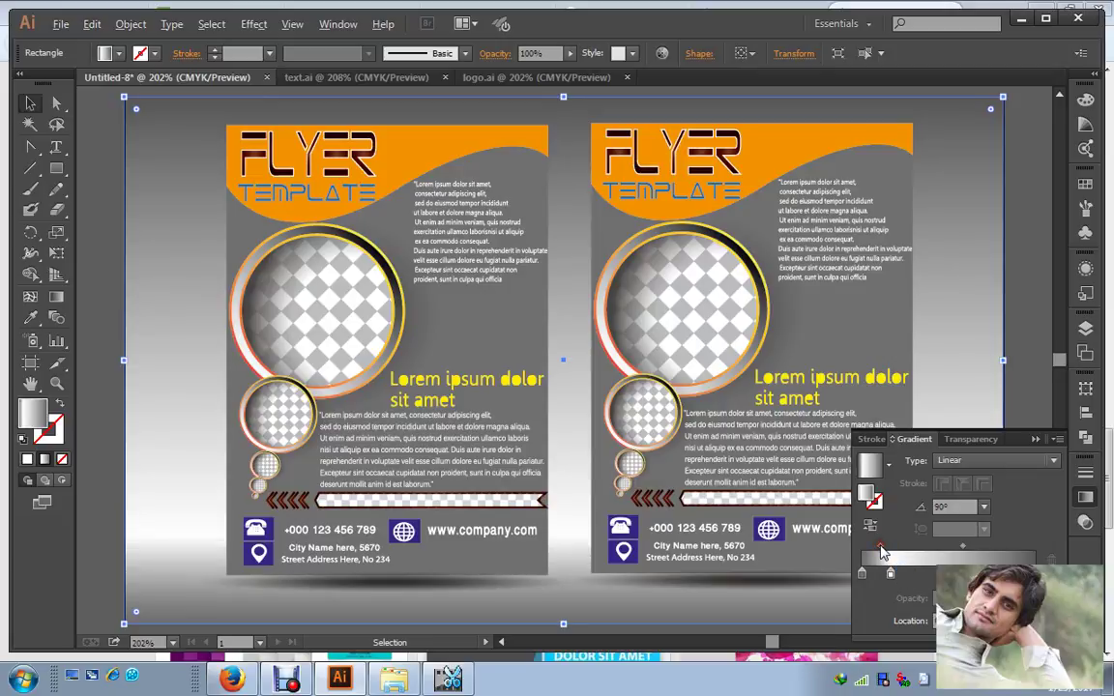
pyautogui.click(1027, 444)
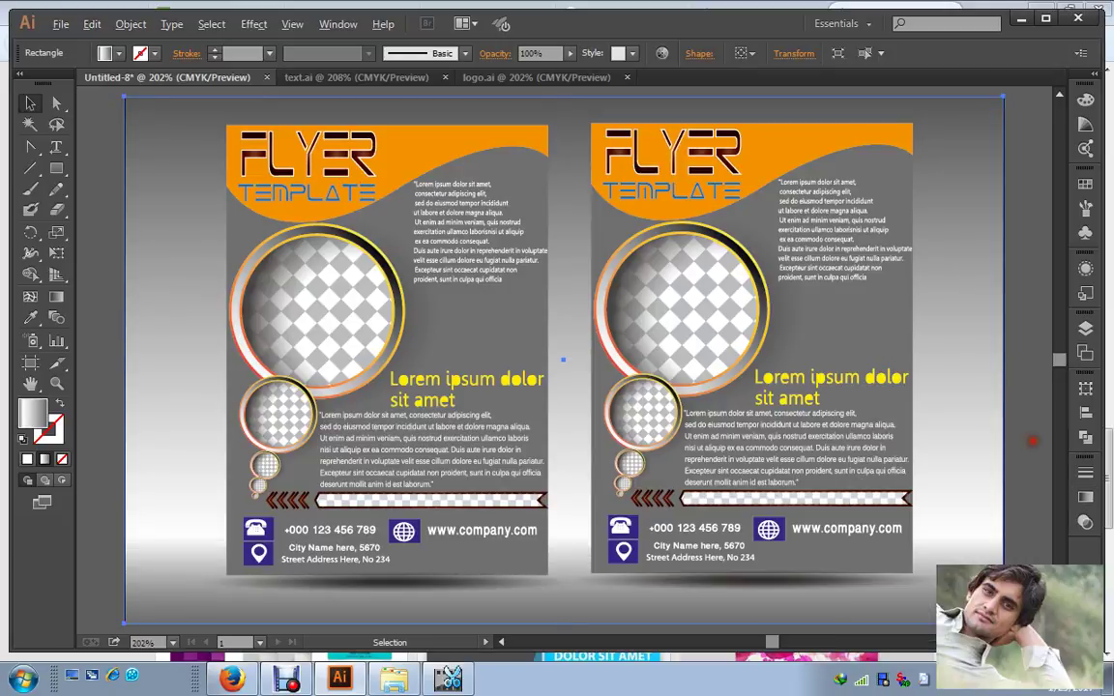
pyautogui.click(1033, 441)
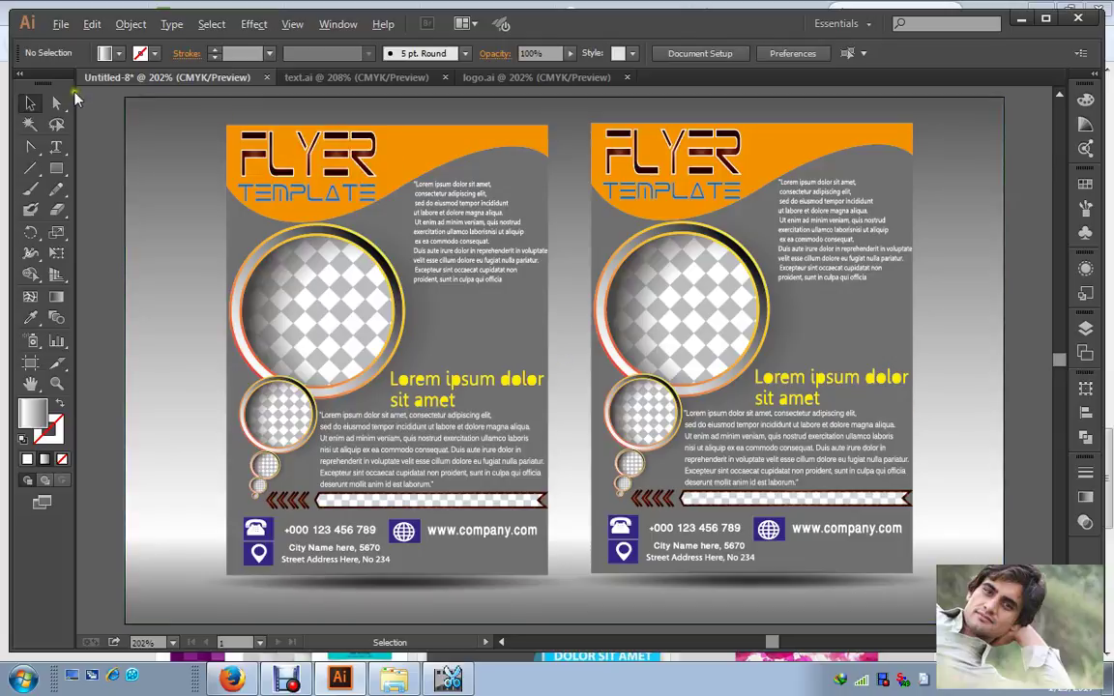
# Step: Select all artwork and group both flyers with the grey gradient background
pyautogui.hotkey('ctrl', 'a')
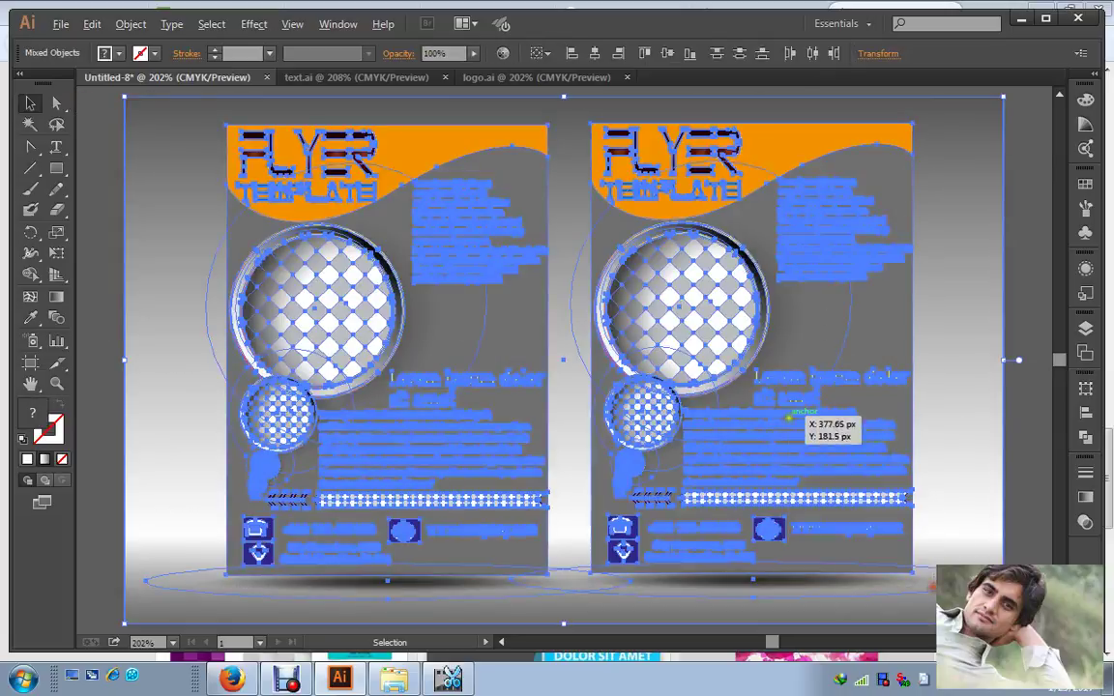
pyautogui.rightClick(791, 420)
pyautogui.click(841, 500)
pyautogui.click(935, 394)
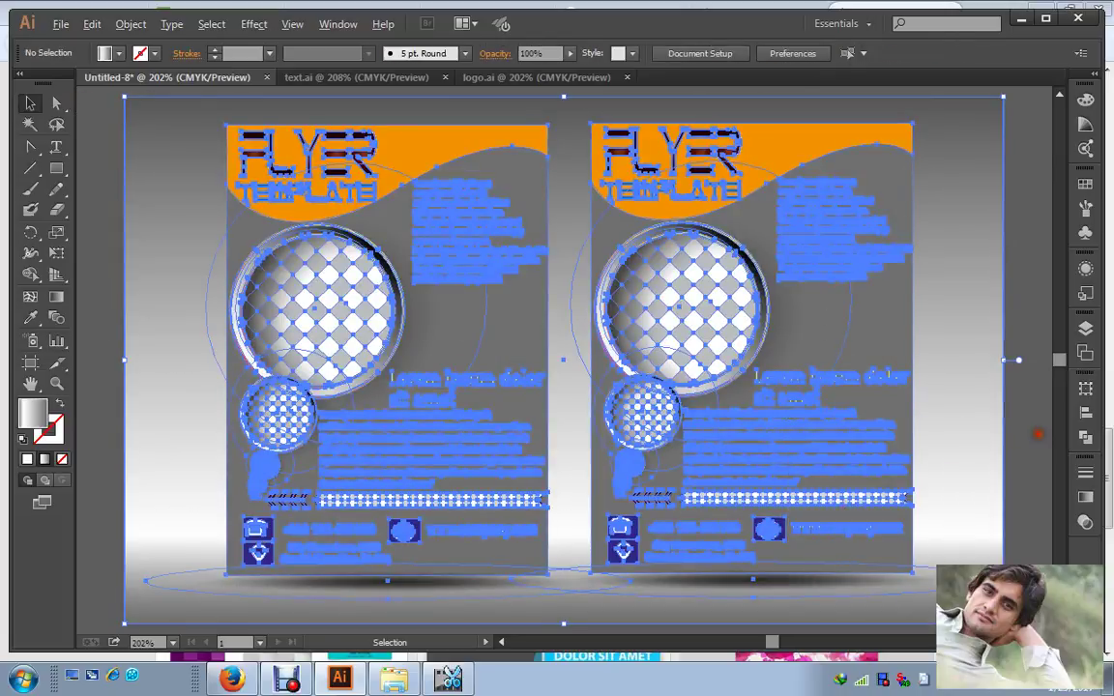